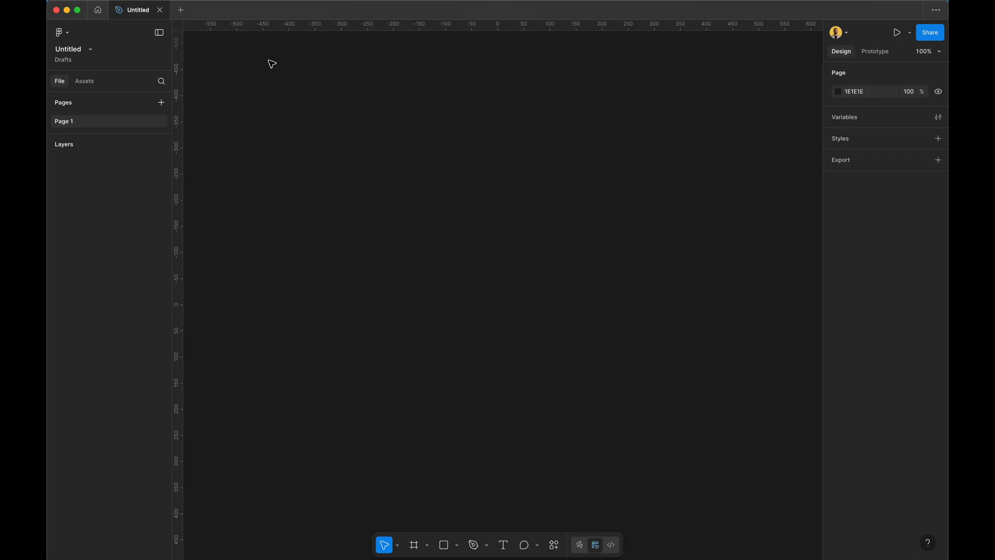
Open the quick actions search listing recent plugins like html.to.design.
key(super+k)
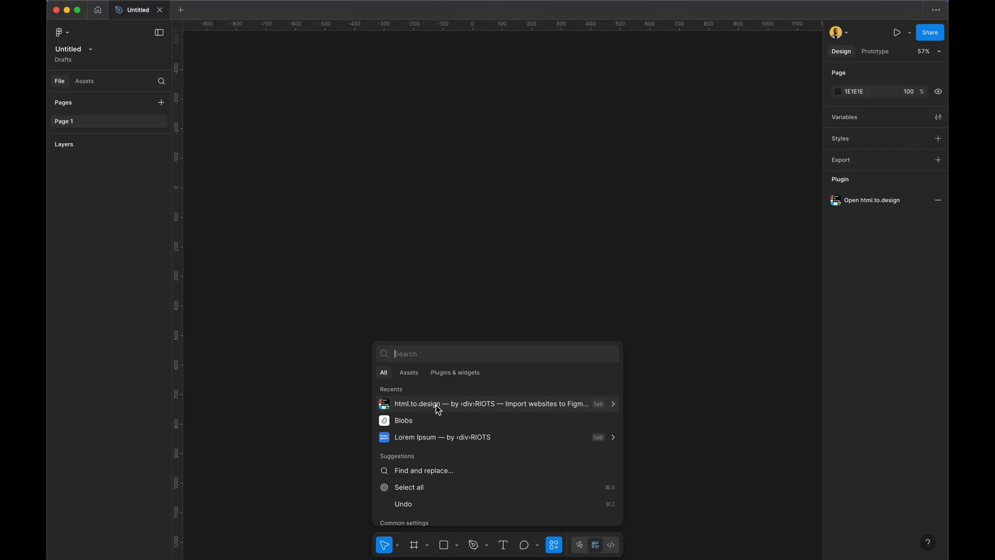
Run html.to.design and import figma.com instead of apple.com.
text(html)
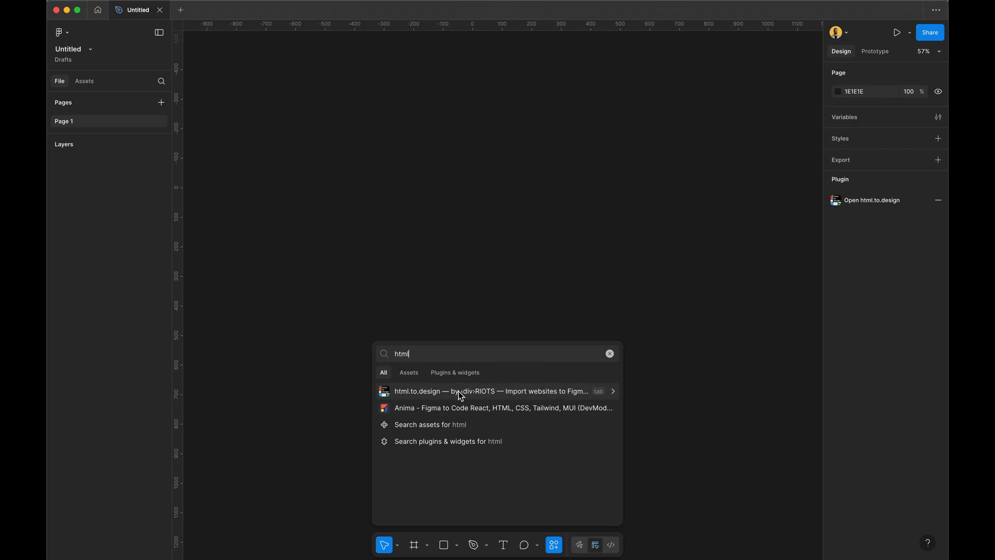
click(433, 396)
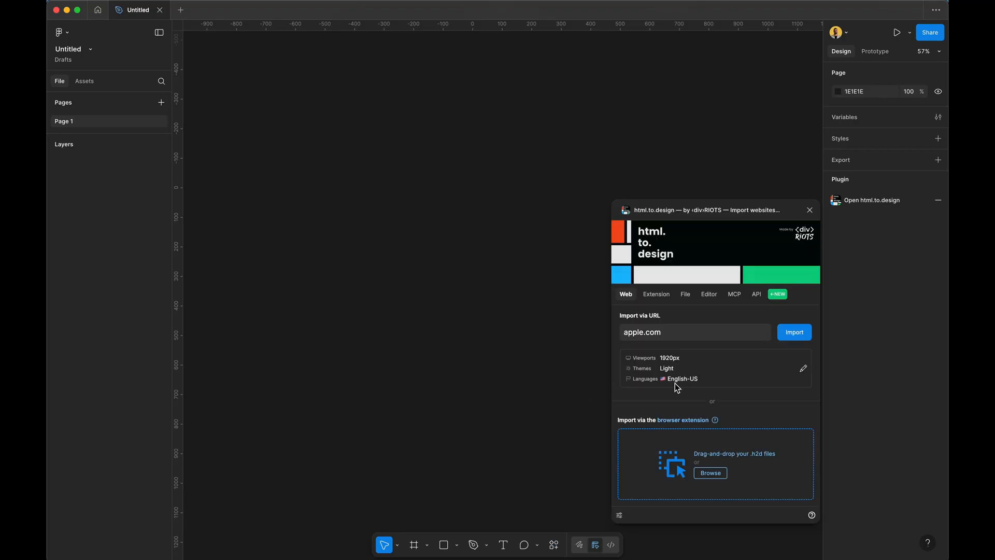
click(671, 326)
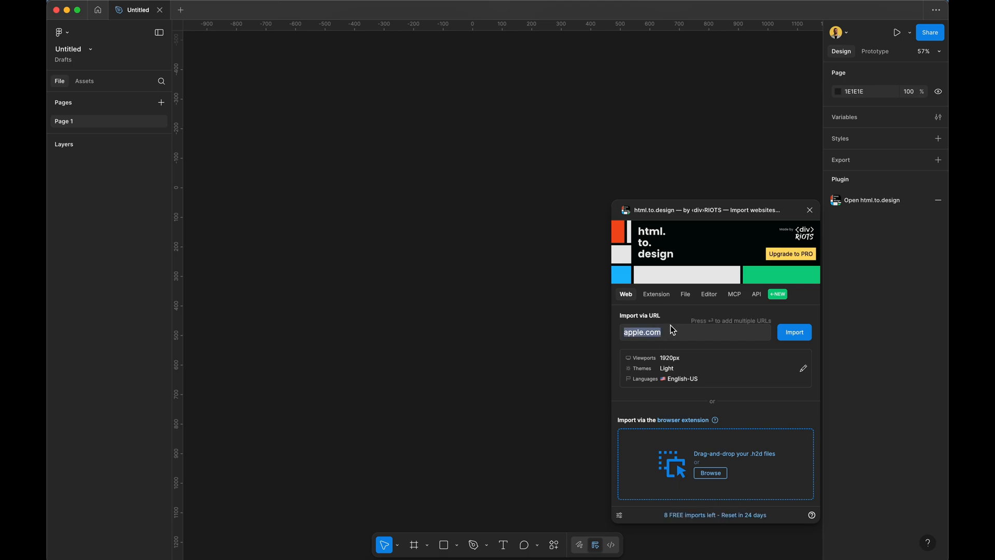
text(fi)
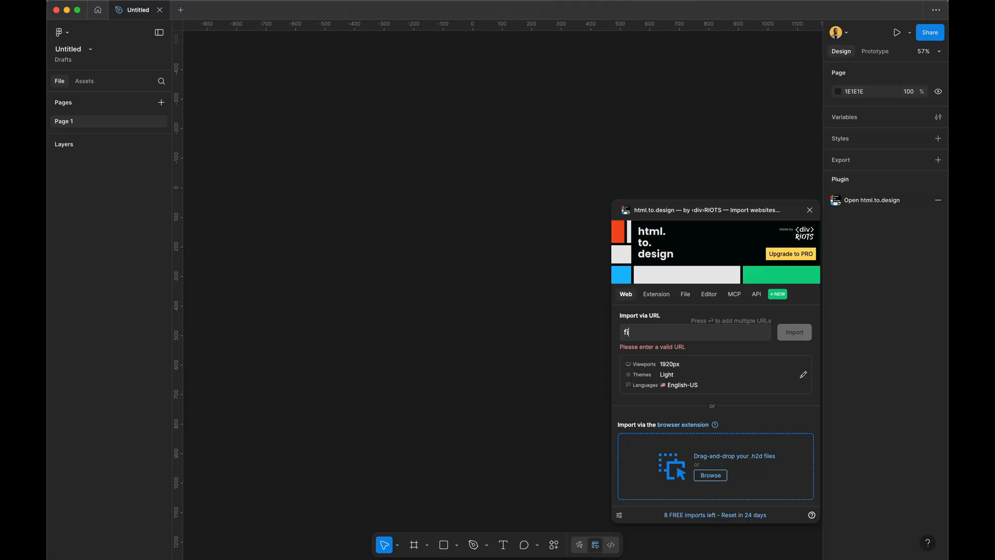
text(gma.com)
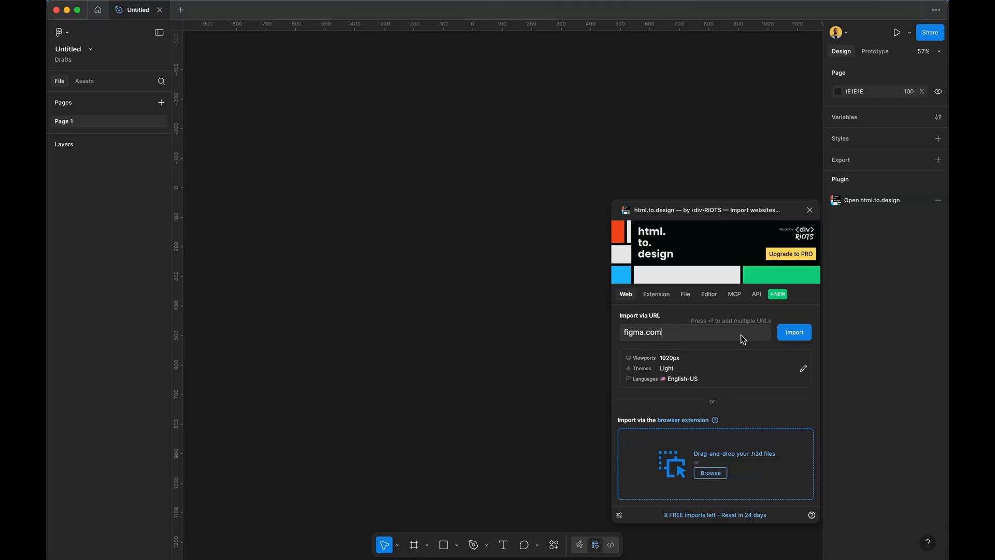
click(793, 336)
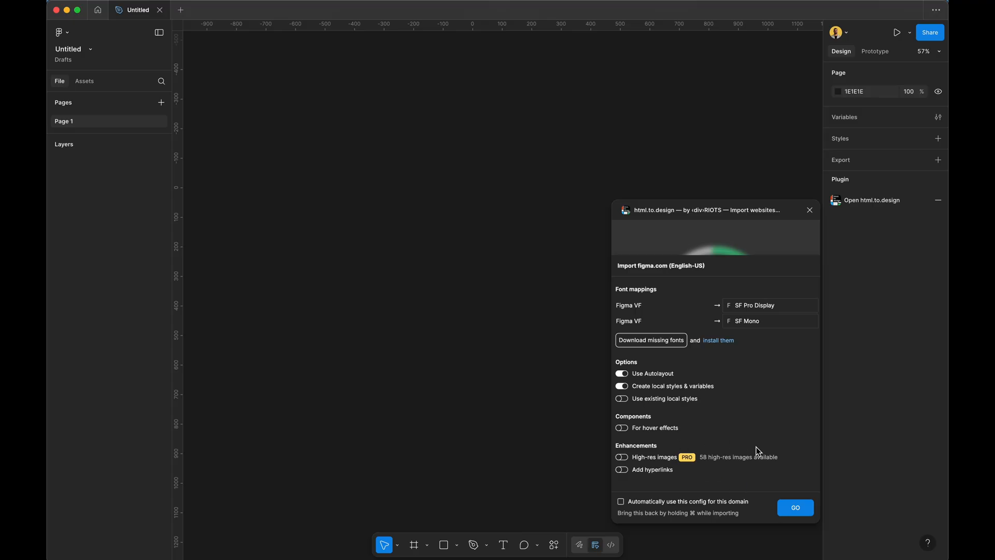
Keep the default import options and start importing the figma.com page.
click(802, 508)
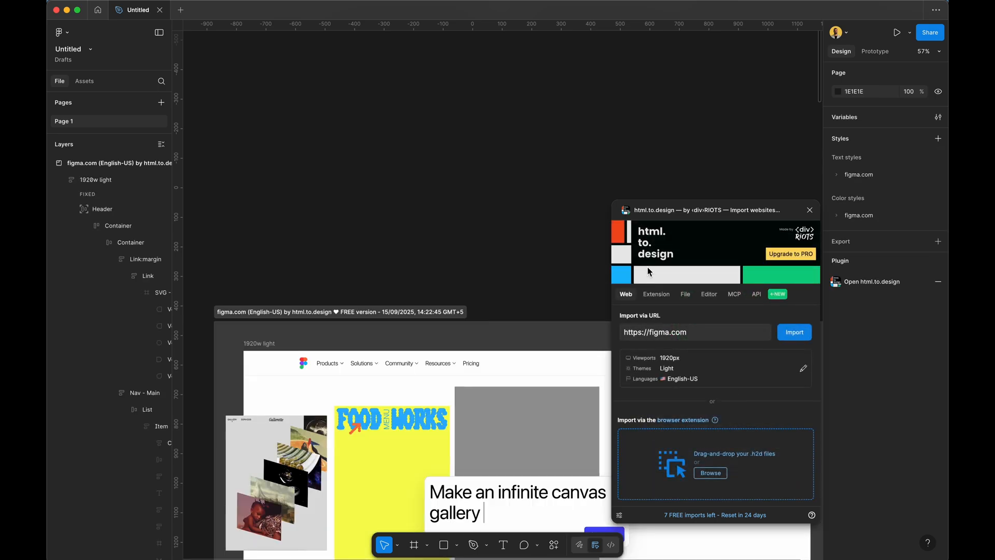
Close the importer and inspect the imported Header, page frame and hero heading.
click(810, 213)
scroll(606, 204, down, 5)
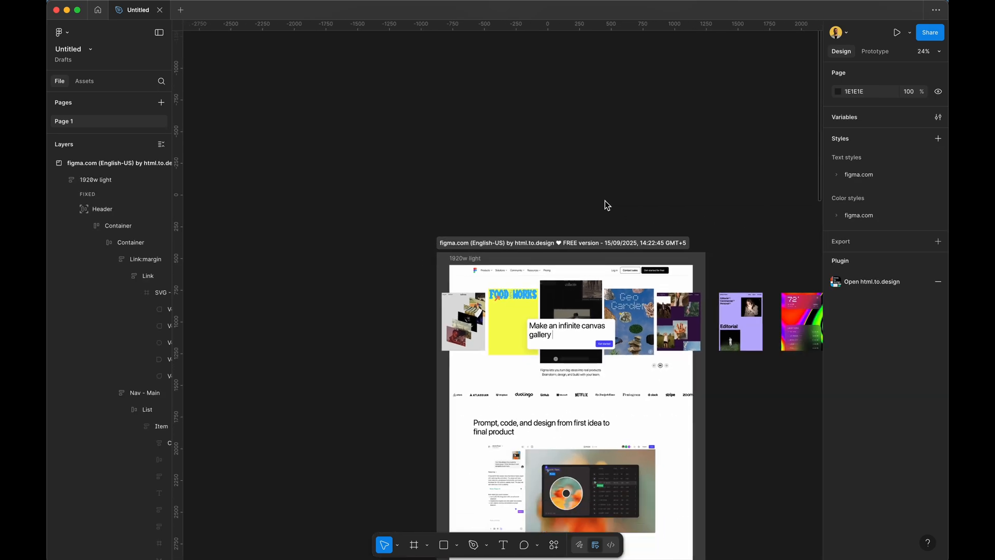
scroll(606, 204, right, 5)
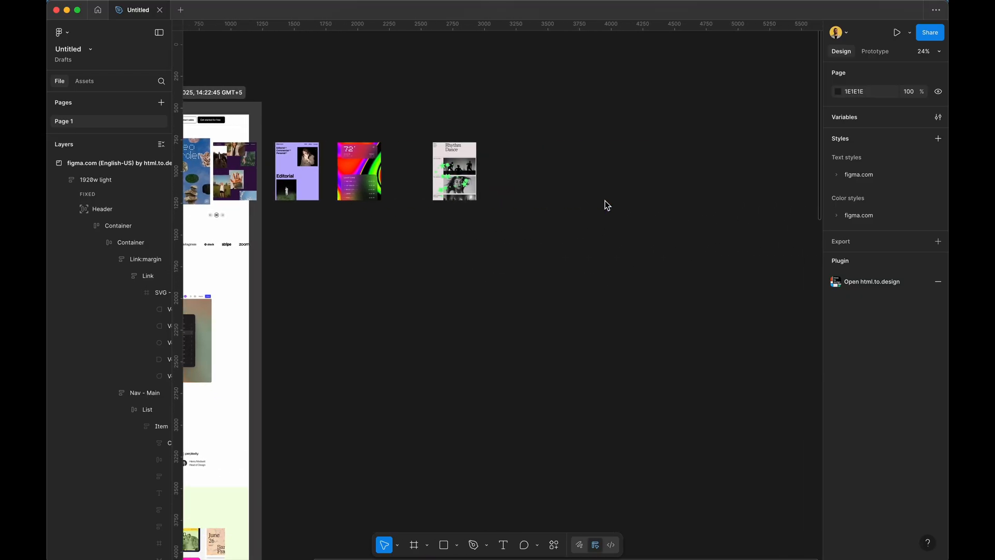
scroll(604, 200, left, 6)
scroll(605, 200, down, 7)
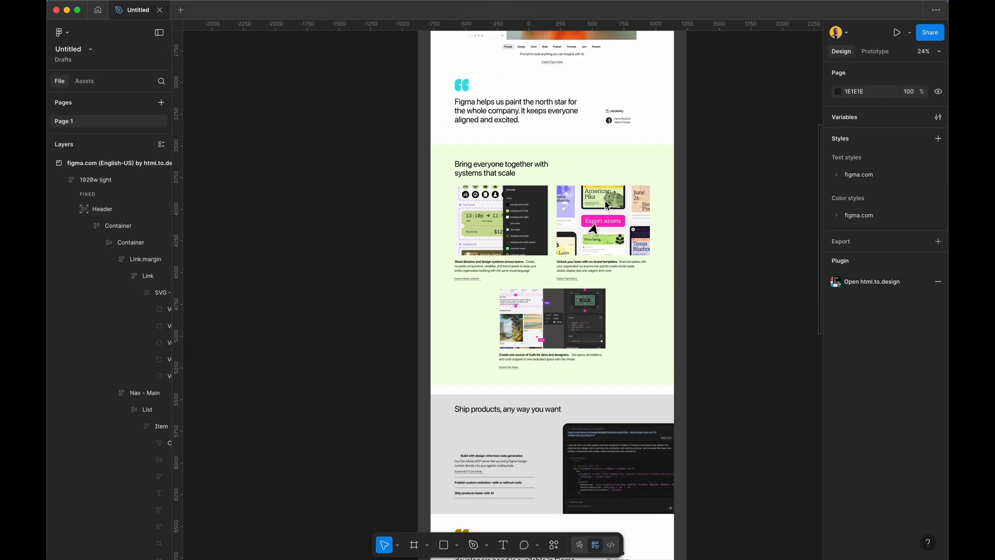
scroll(480, 133, up, 4)
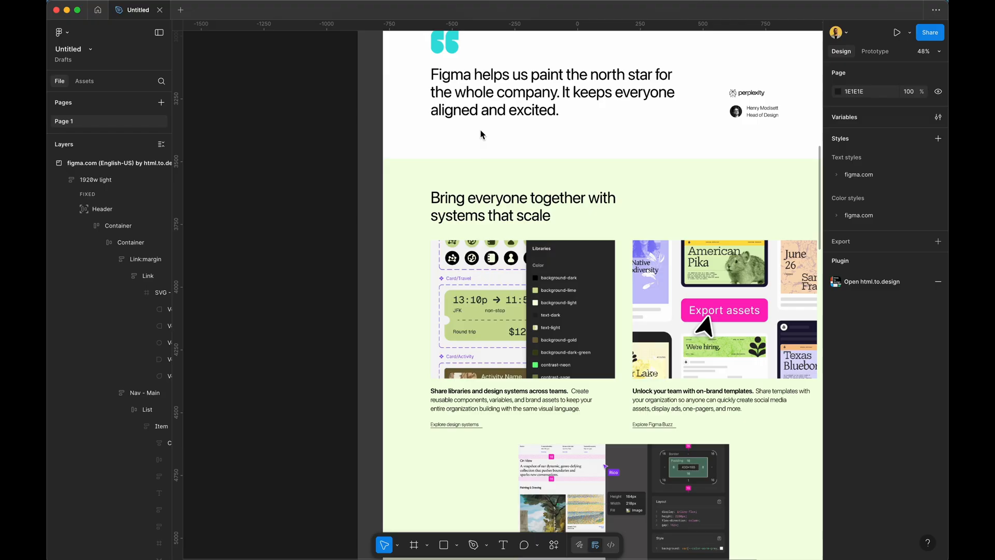
click(102, 208)
click(501, 216)
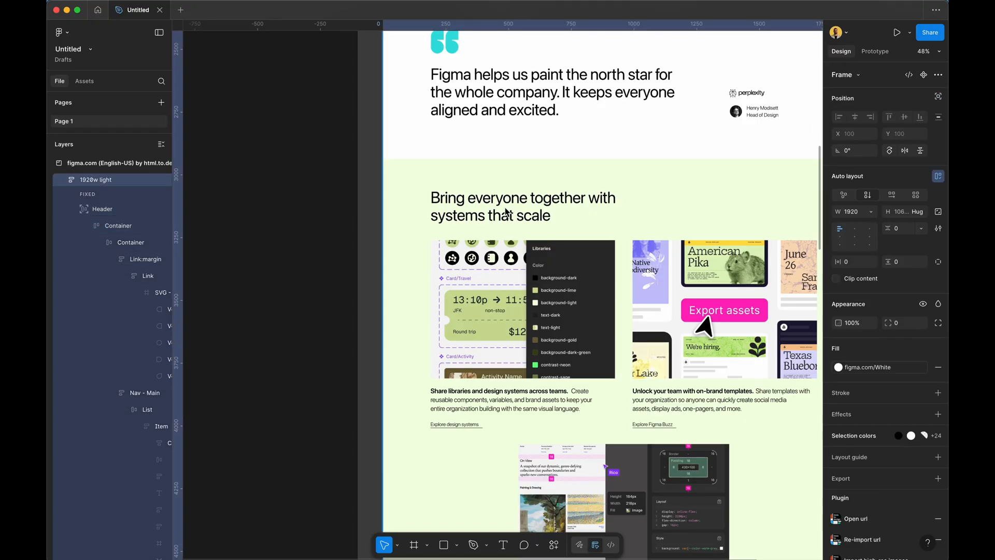
click(508, 214)
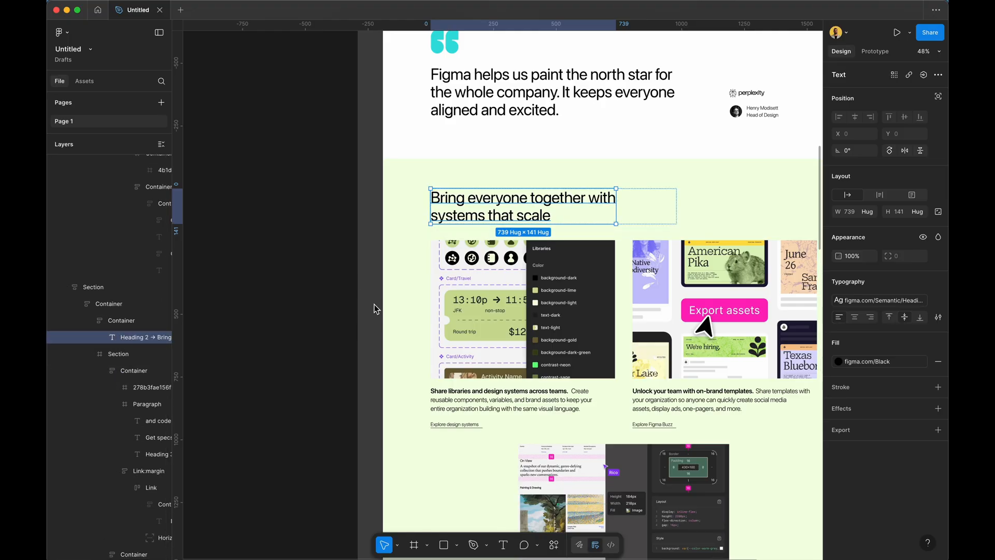
Inspect the Make anything possible section's Region and inner Container layers.
scroll(440, 324, down, 6)
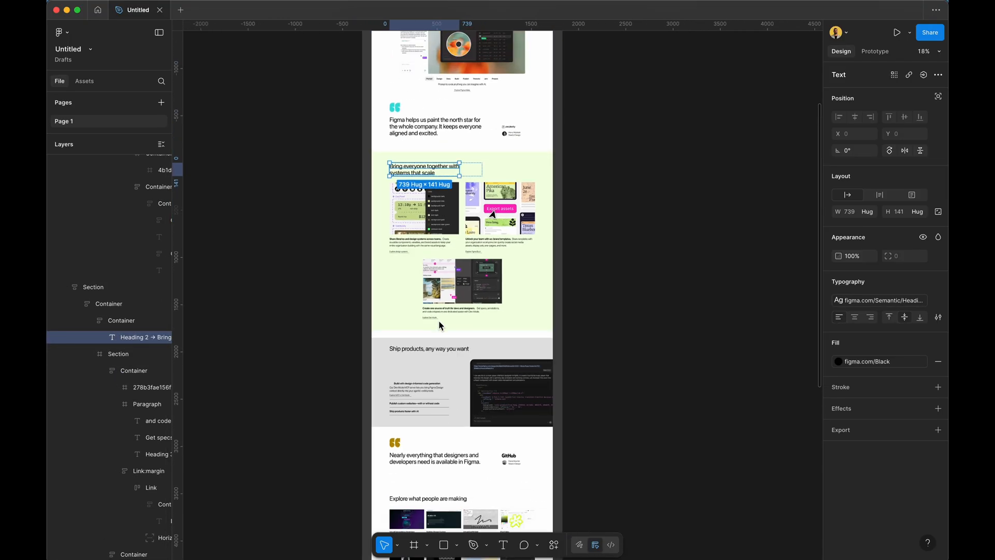
scroll(438, 320, up, 5)
scroll(438, 321, up, 10)
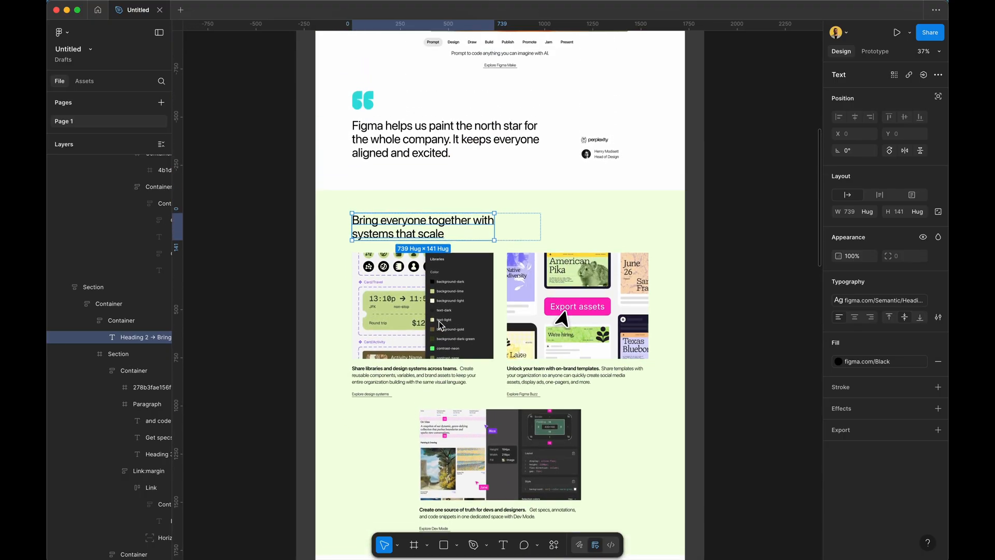
scroll(438, 324, up, 5)
scroll(439, 325, up, 8)
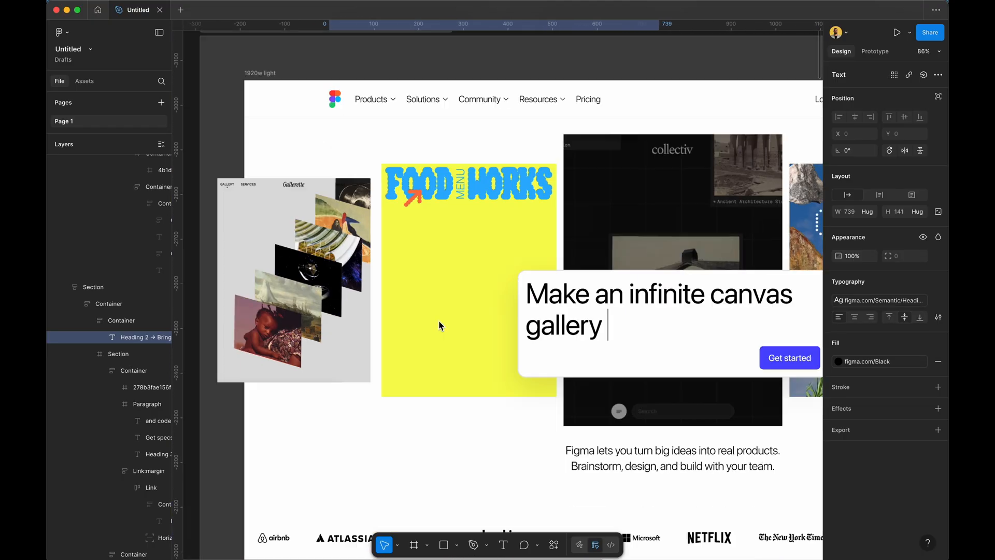
scroll(439, 320, down, 1)
click(438, 320)
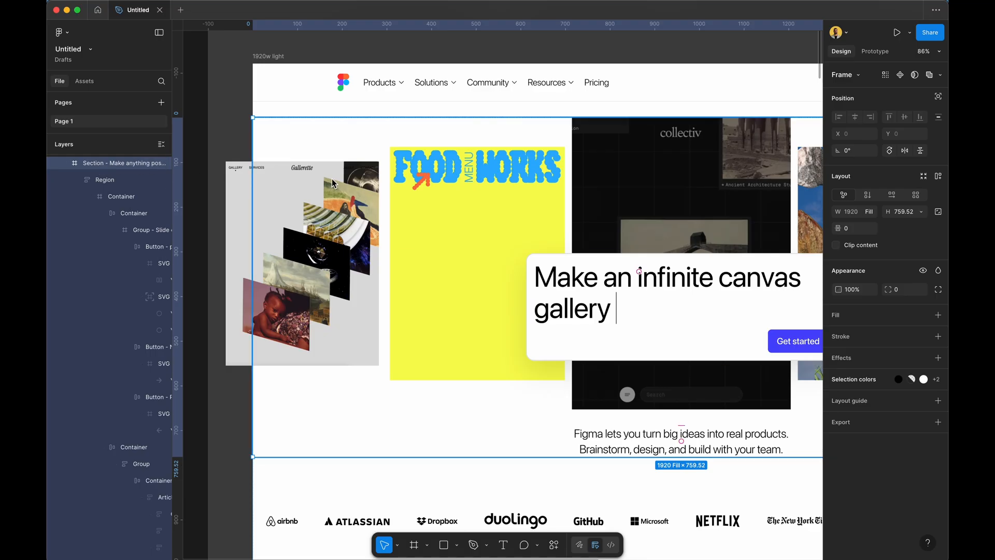
click(130, 185)
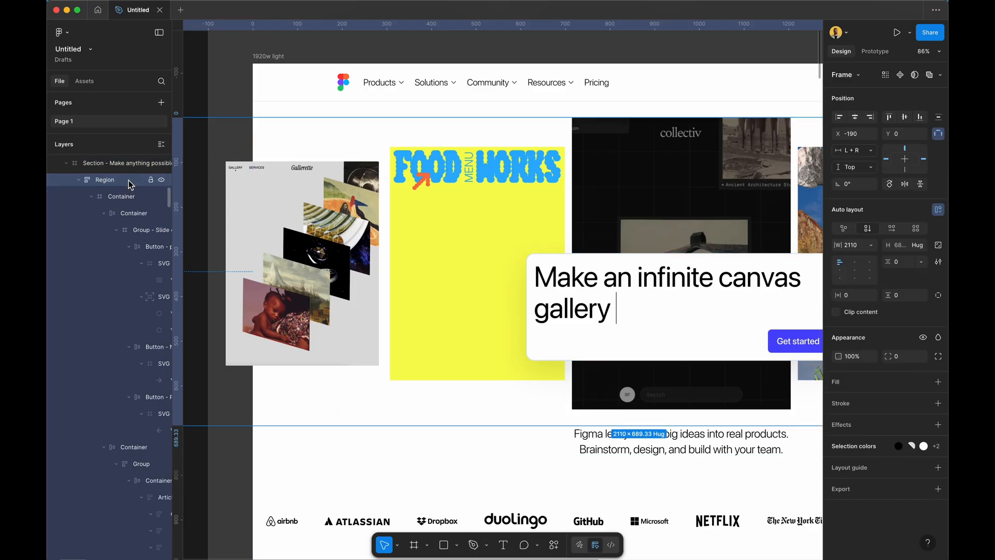
click(125, 210)
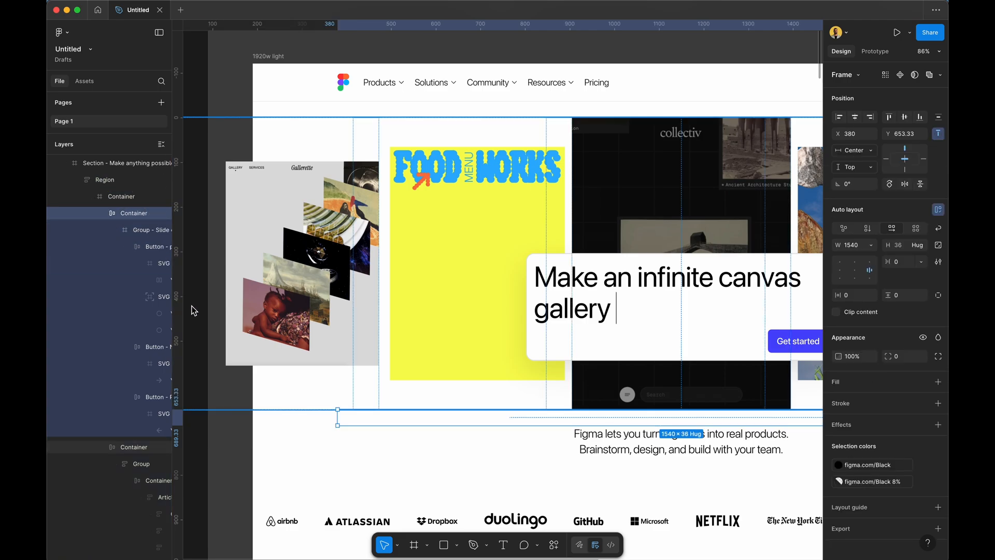
scroll(382, 363, down, 3)
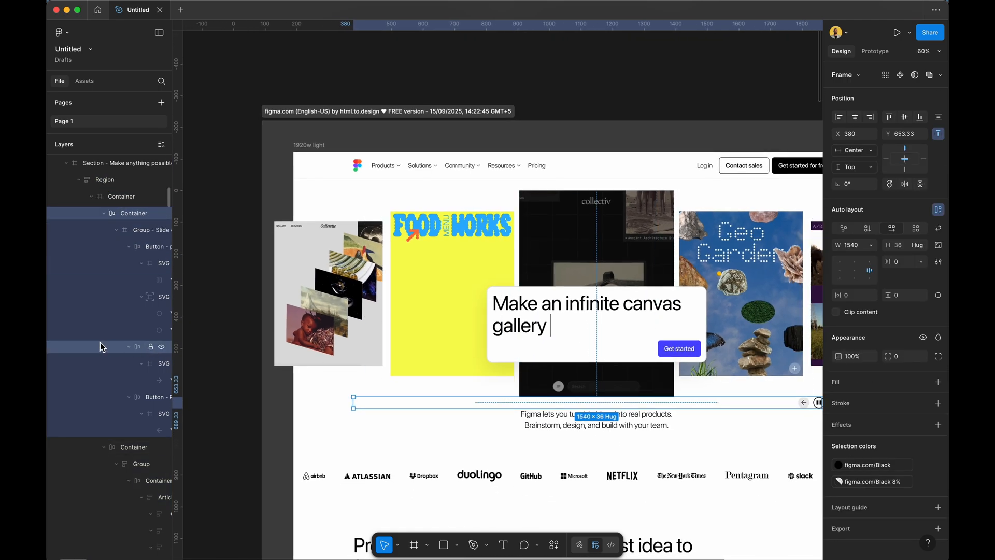
scroll(101, 346, right, 5)
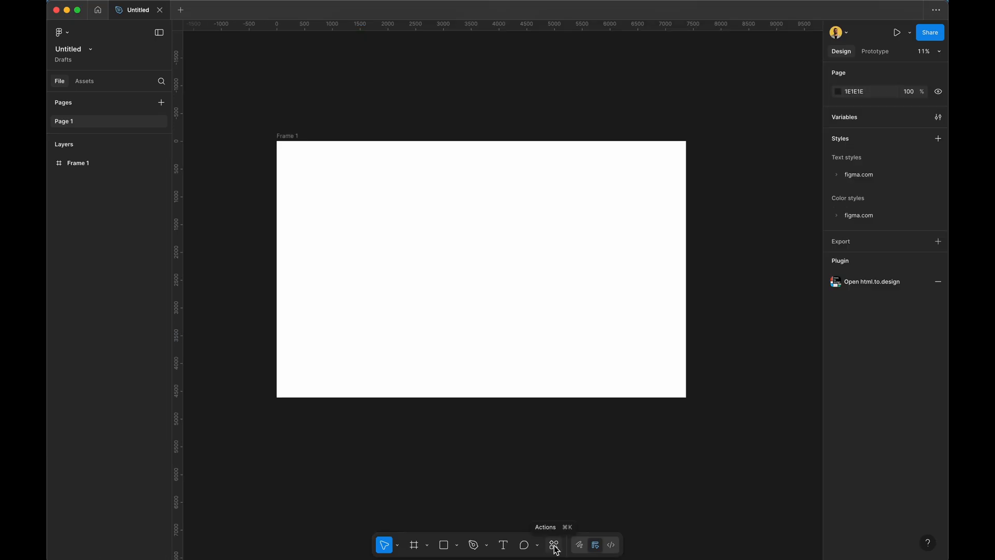
Run the Content Reel plugin and move its window off Frame 1.
click(554, 545)
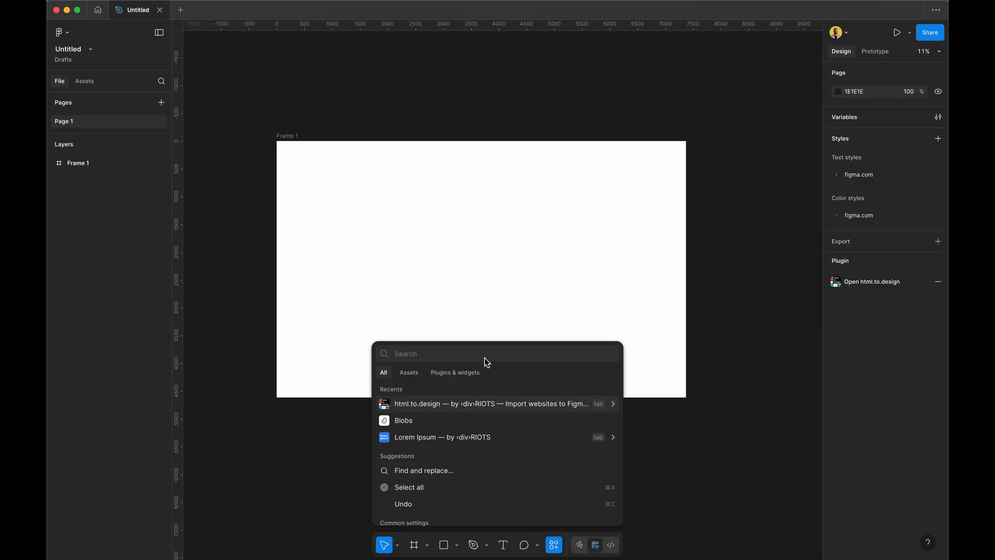
text(content)
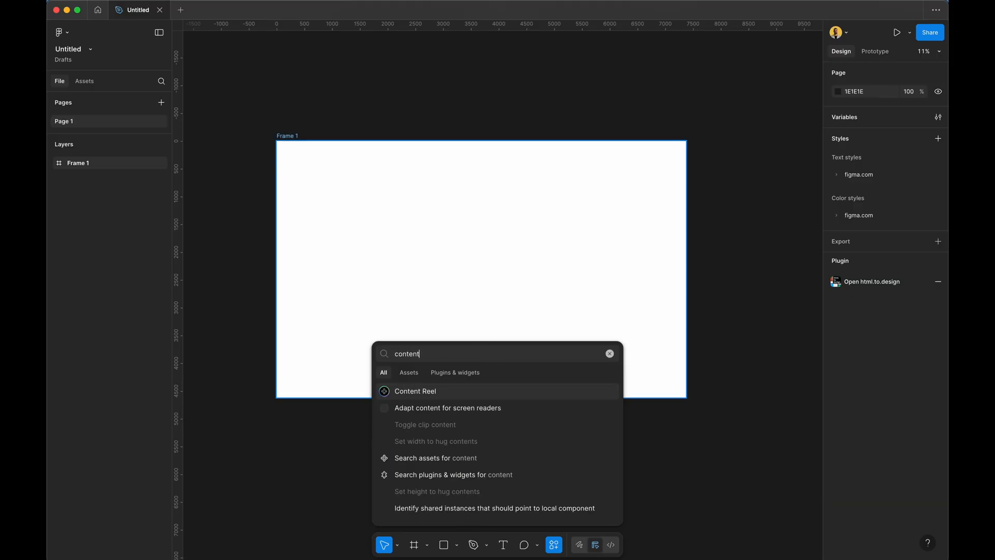
click(411, 392)
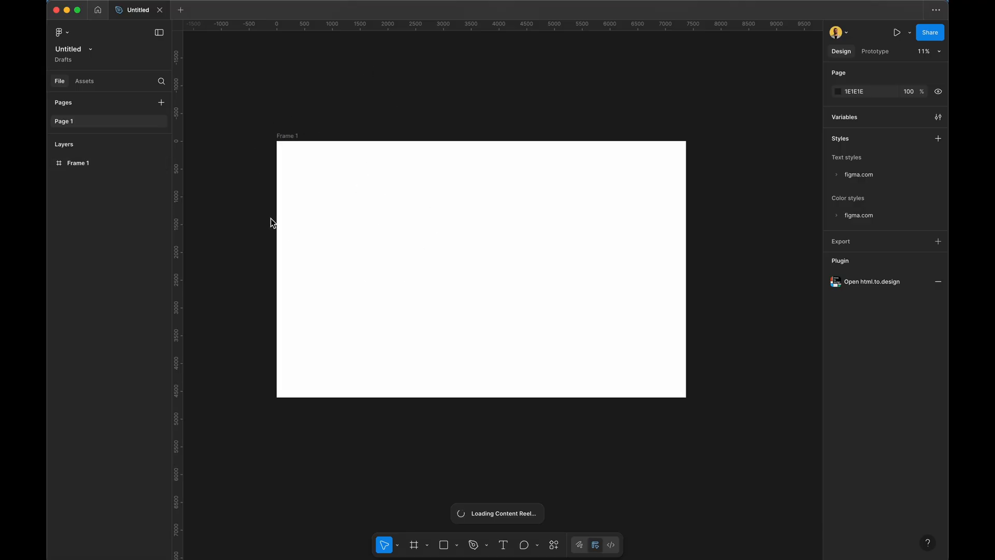
click(312, 165)
drag(313, 165, 761, 124)
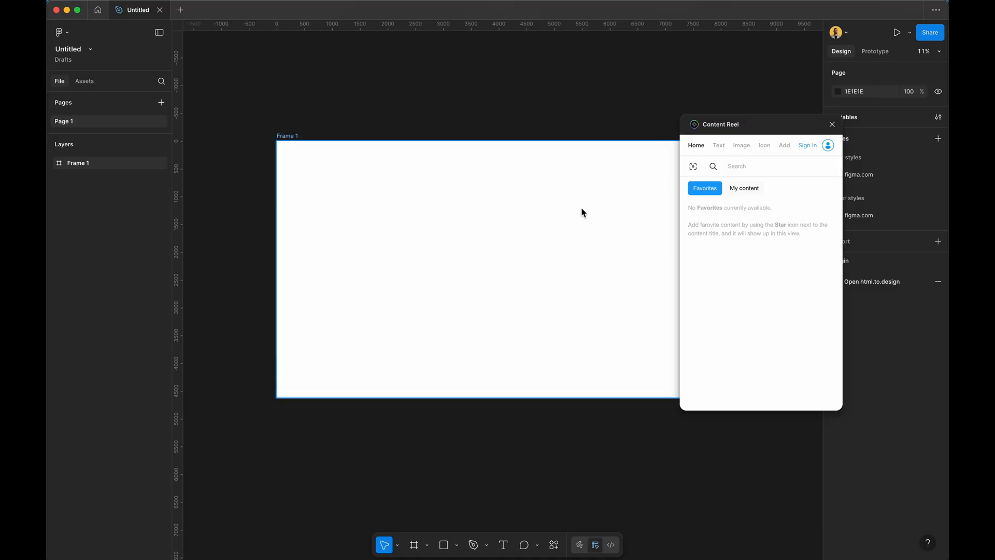
Reposition Frame 1, narrow it to 4594 wide, and place Content Reel beside it.
scroll(596, 201, down, 5)
scroll(596, 201, up, 2)
scroll(595, 201, right, 2)
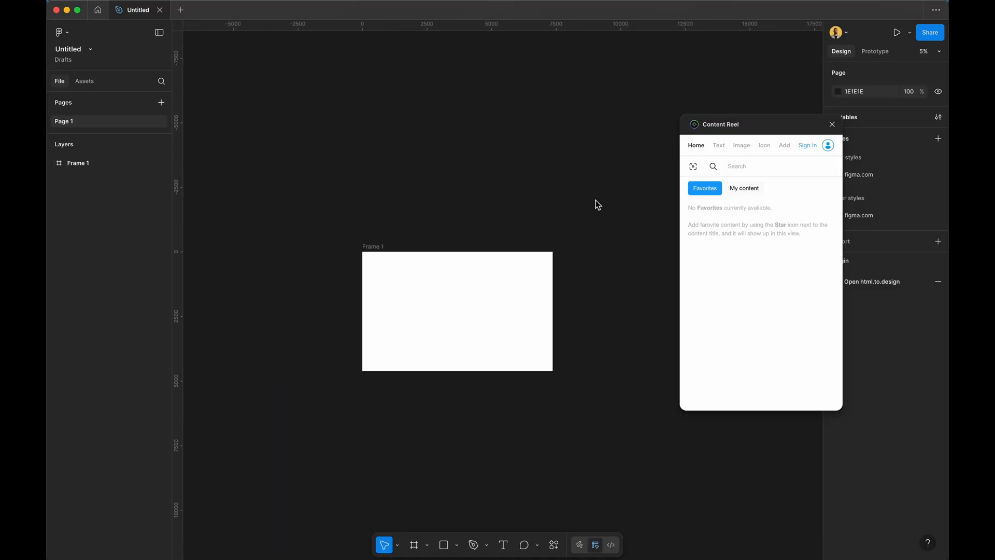
scroll(595, 201, up, 4)
drag(415, 278, 443, 191)
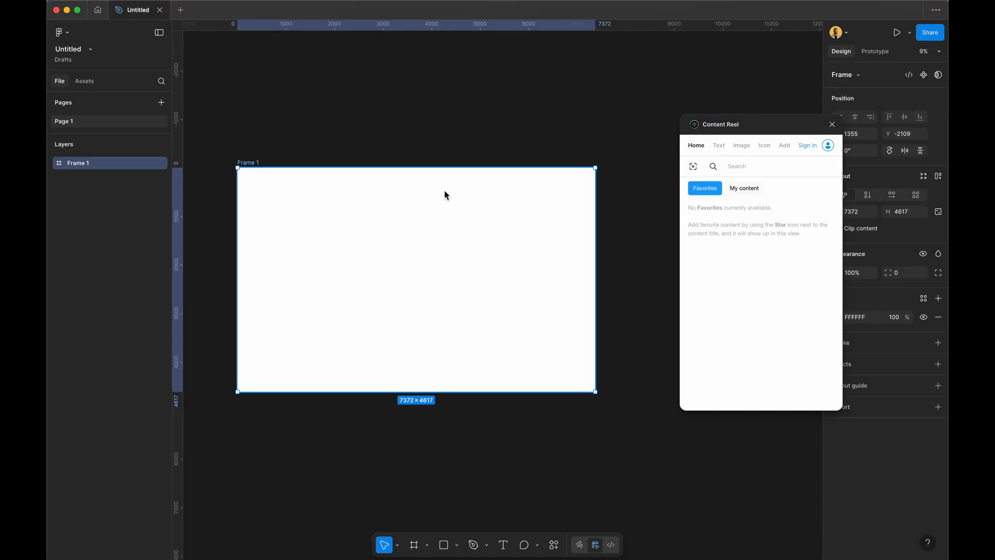
drag(595, 210, 460, 222)
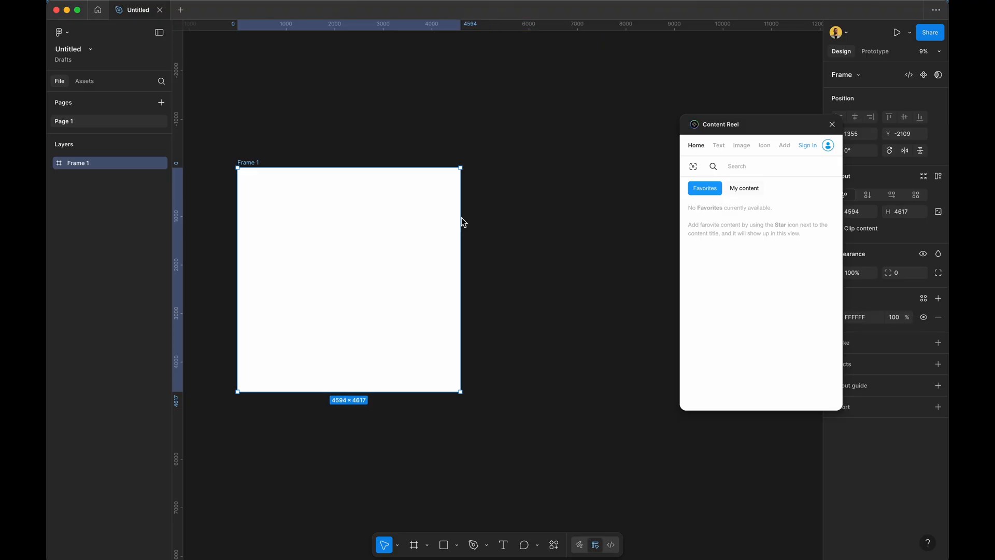
drag(735, 129, 532, 174)
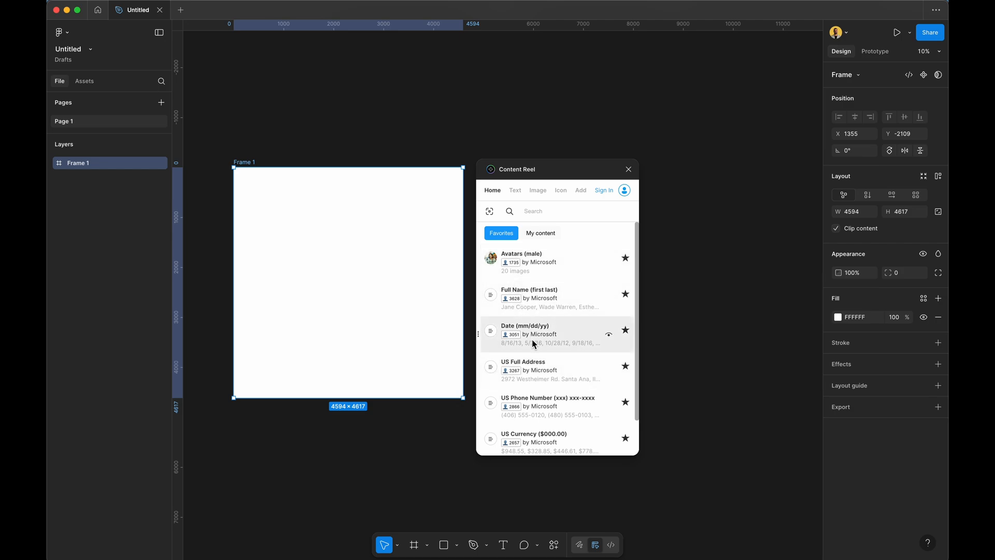
Browse Content Reel's Home, Image, Icon and Add sections, ending on the Text list.
click(514, 193)
click(495, 191)
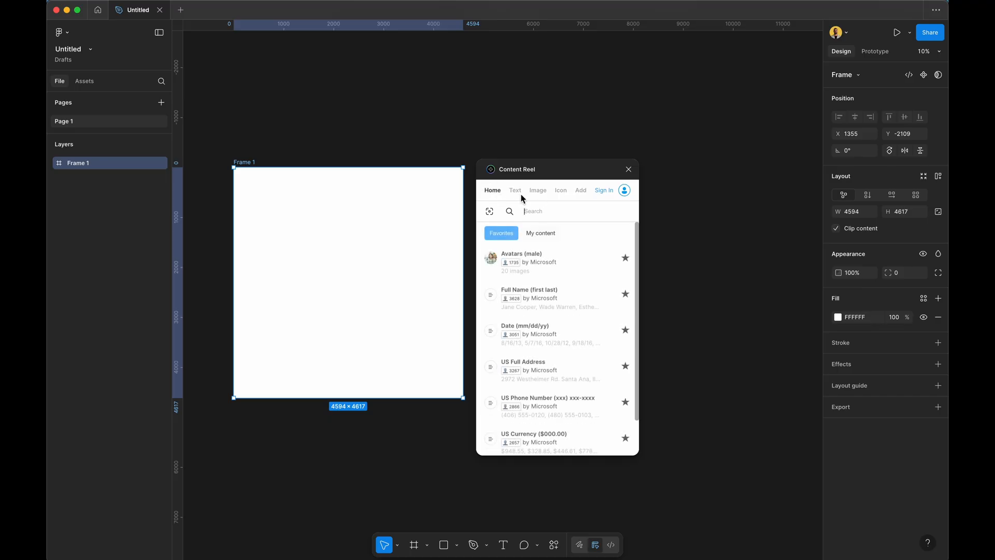
click(537, 191)
click(561, 192)
click(581, 191)
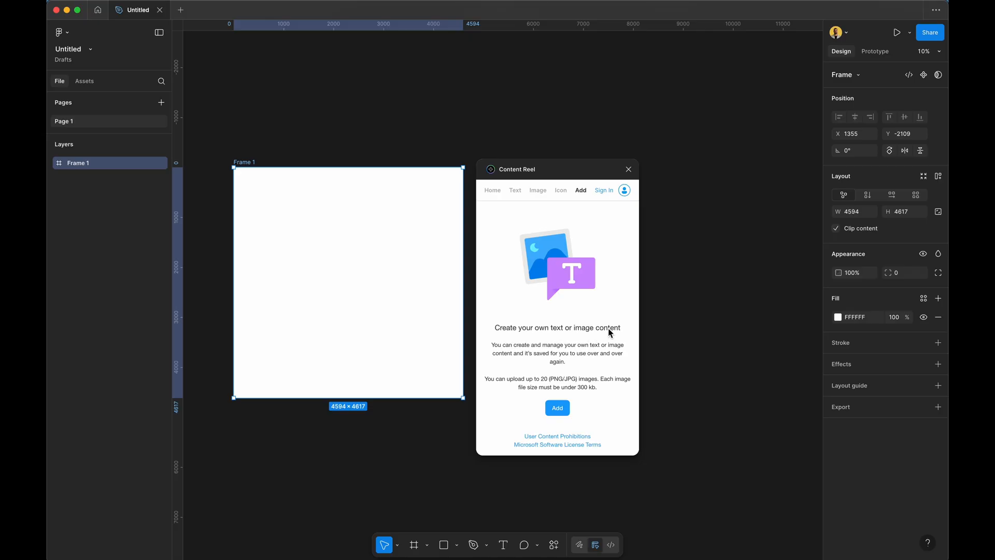
click(515, 192)
click(493, 192)
click(516, 191)
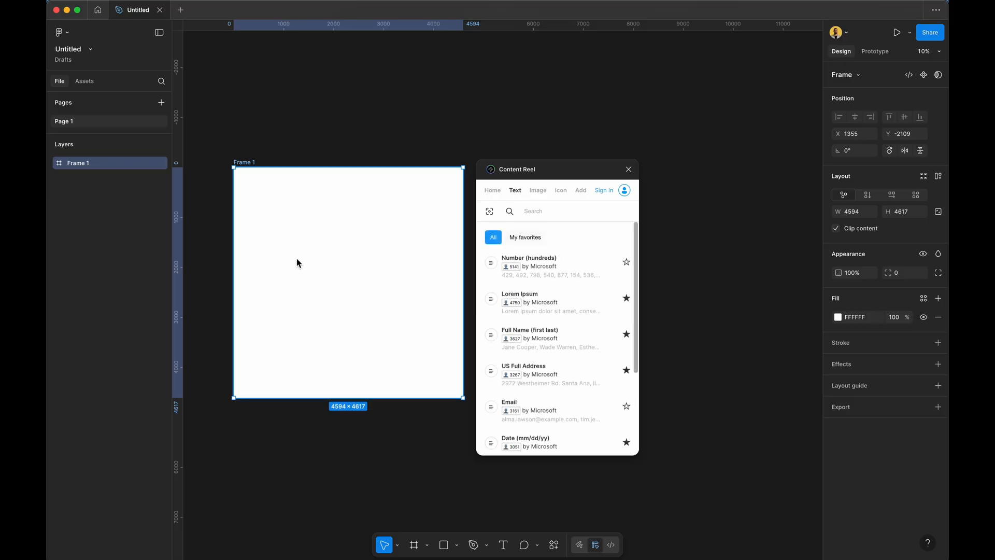
Create a text layer in Frame 1 and fill it with a sample full name.
key(t)
click(272, 237)
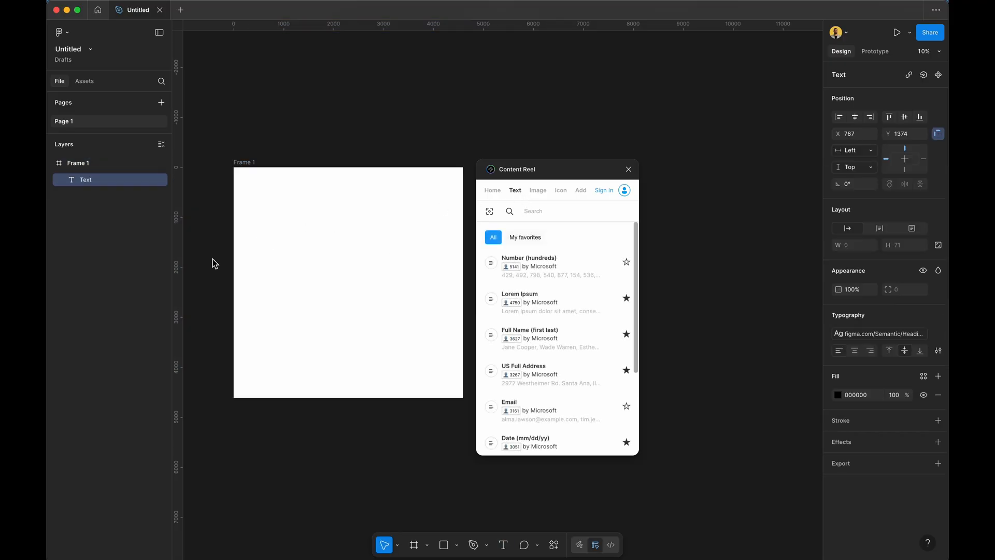
scroll(213, 259, up, 3)
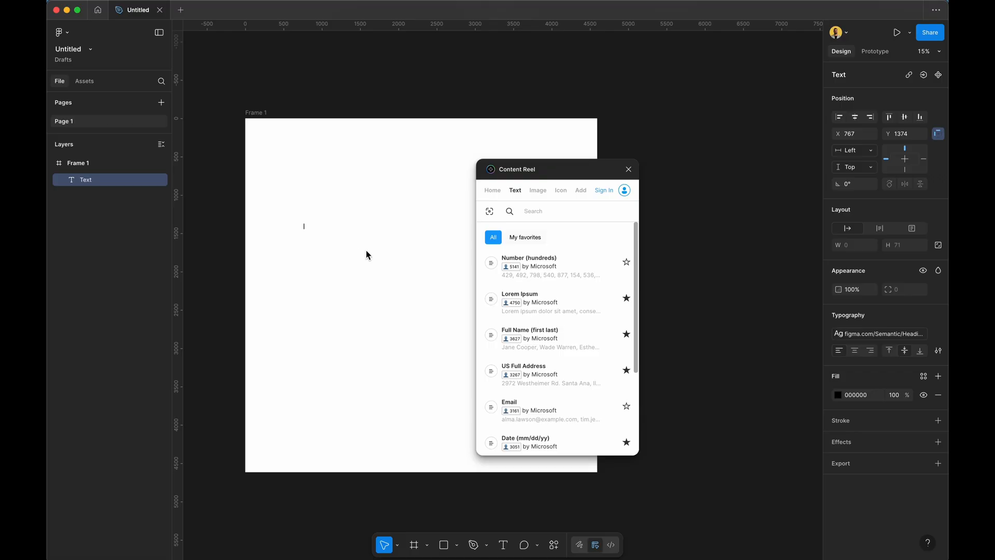
text(s;dlfhlsdkhfas)
key(Escape)
scroll(322, 238, up, 5)
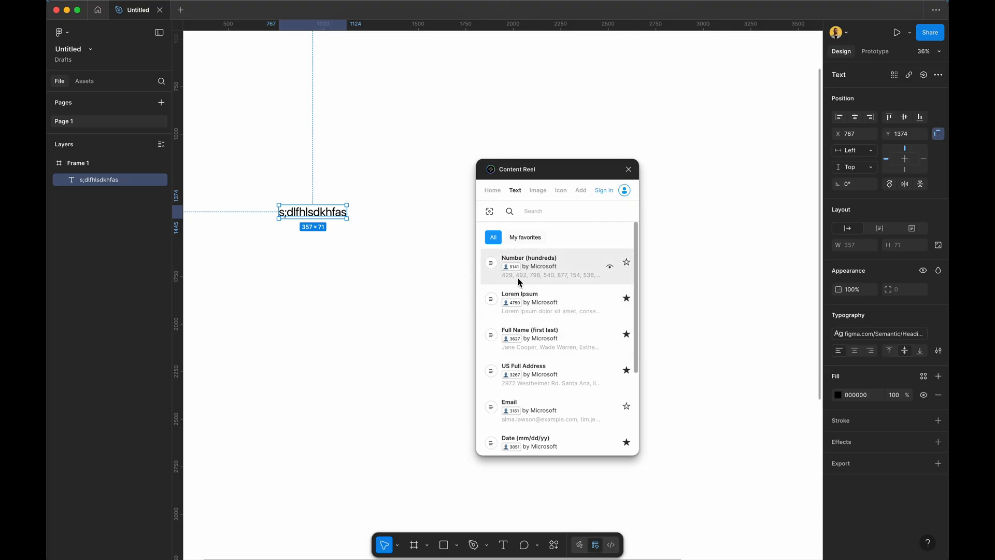
click(517, 330)
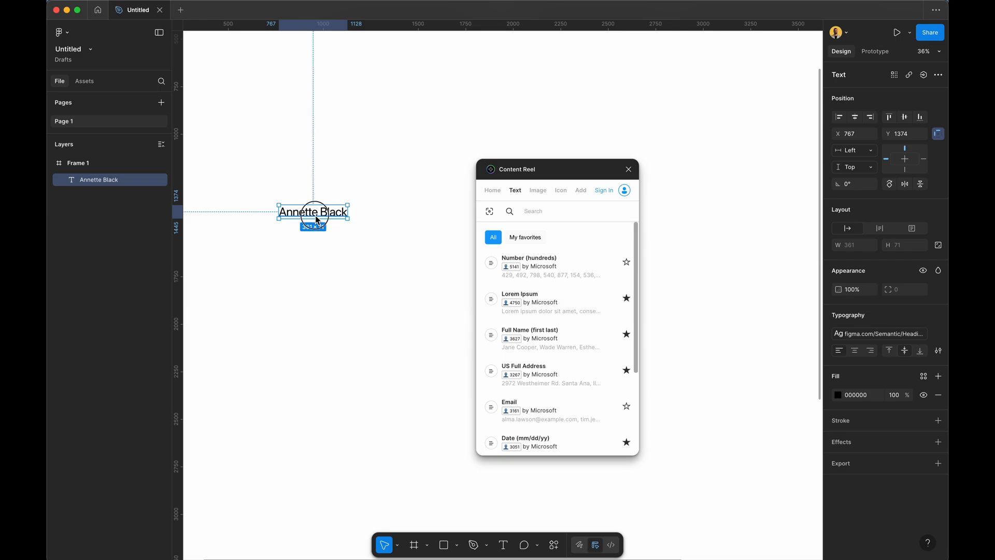
Duplicate the name as a wrapped Lorem ipsum paragraph placed lower in the frame.
drag(313, 220, 318, 242)
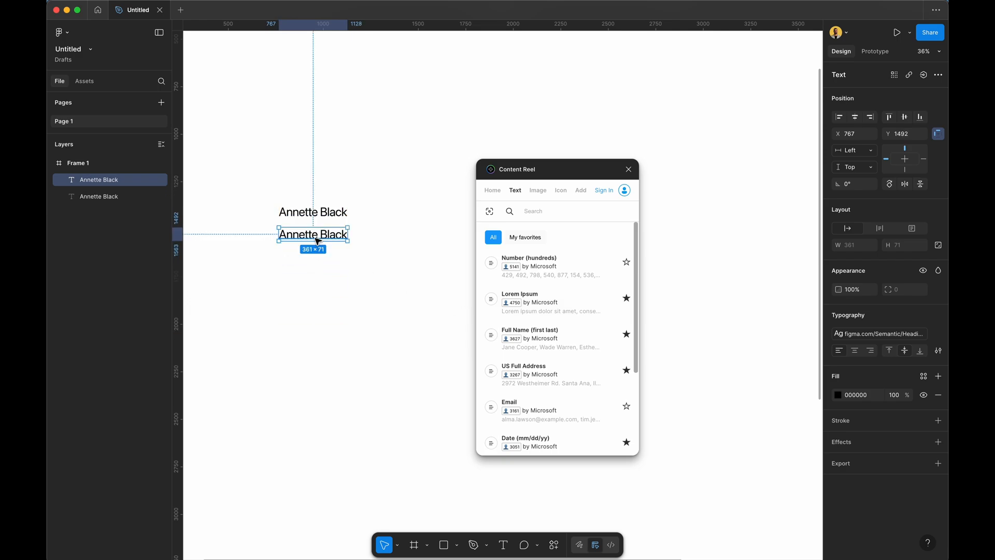
click(553, 303)
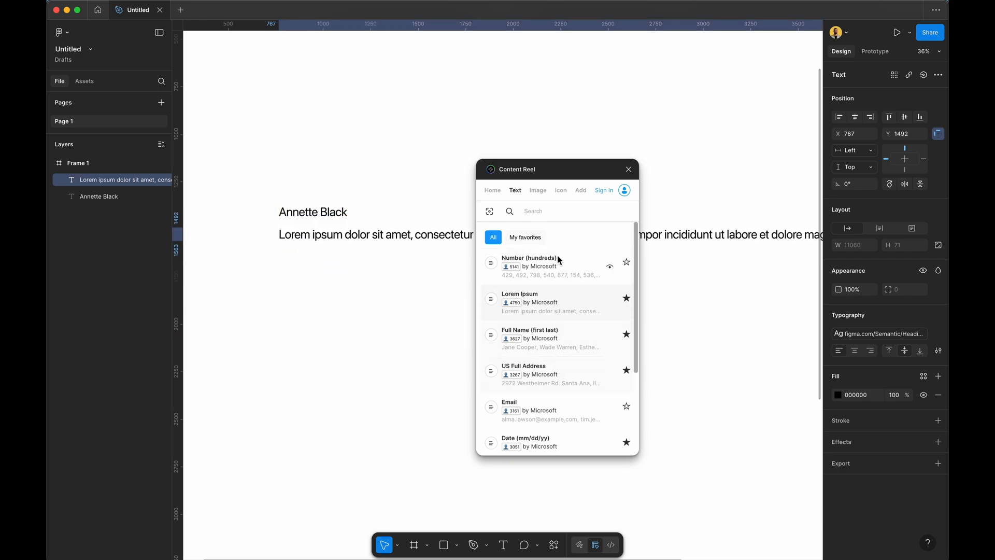
scroll(381, 266, down, 5)
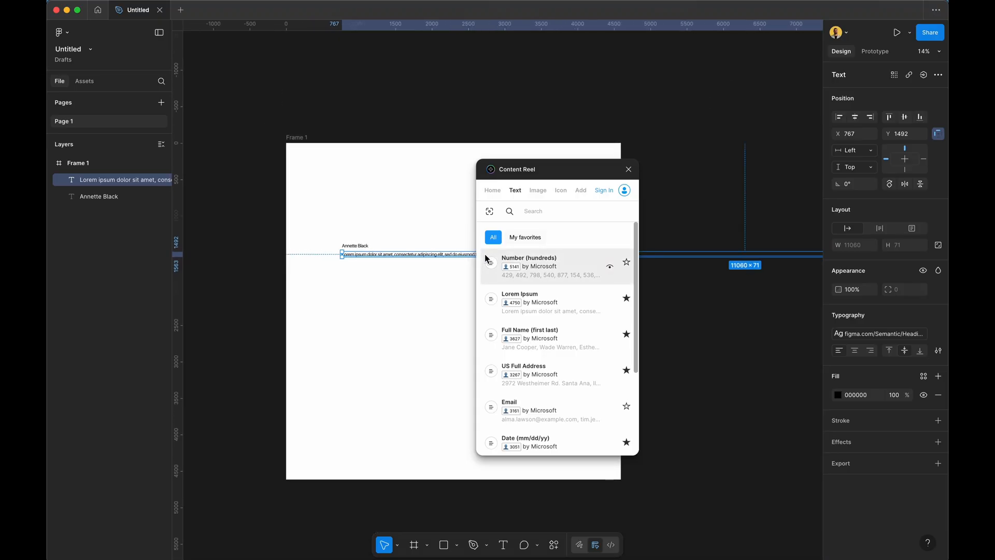
drag(567, 172, 688, 388)
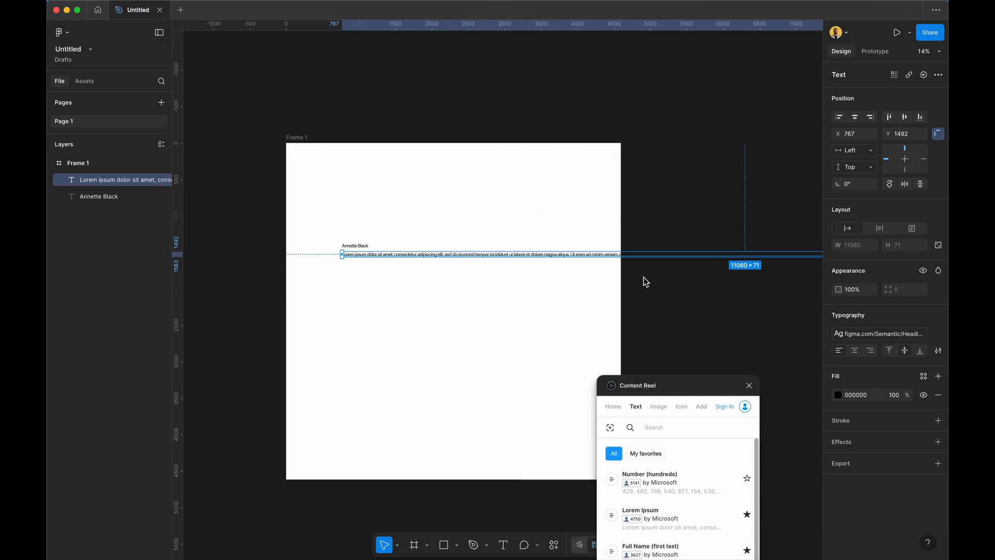
scroll(642, 280, down, 5)
scroll(641, 280, right, 5)
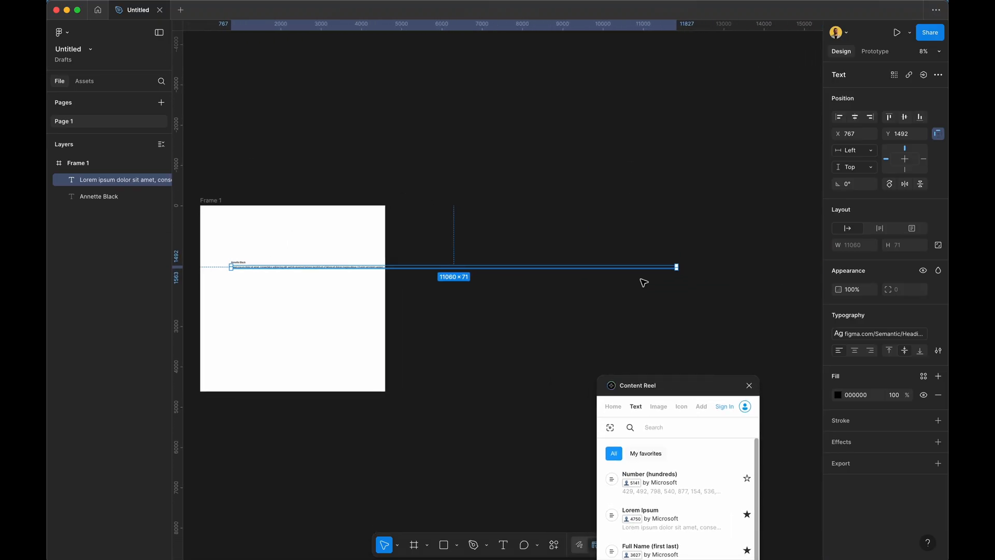
drag(680, 273, 303, 313)
scroll(240, 237, up, 10)
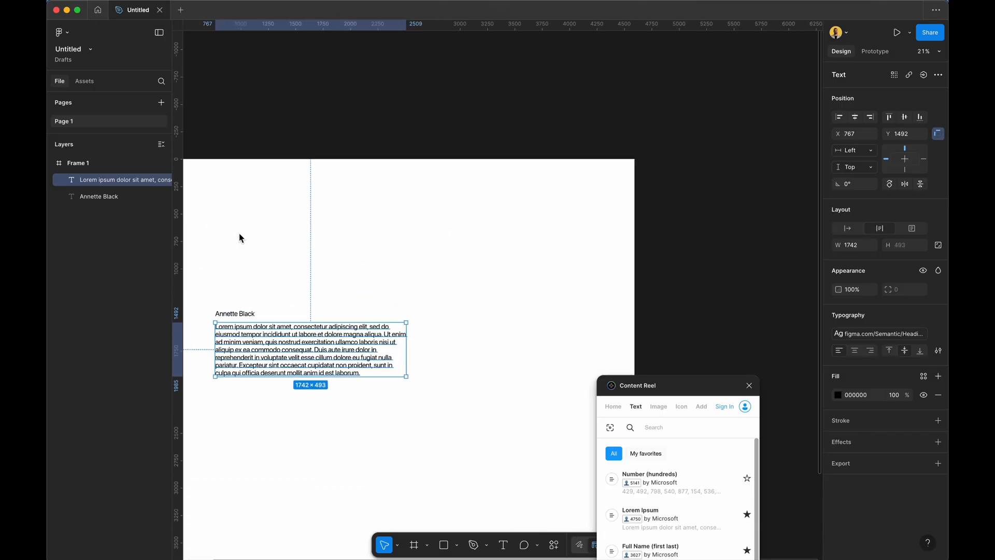
scroll(239, 233, down, 5)
scroll(238, 233, right, 5)
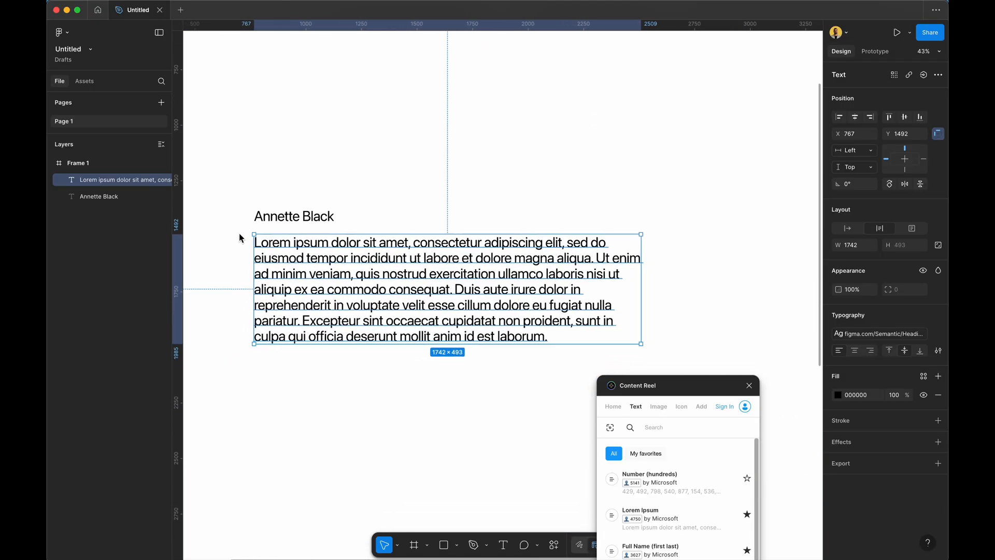
drag(396, 231, 396, 322)
Add sample address, e-mail and phone lines as stacked copies below the name.
click(313, 224)
drag(313, 225, 312, 249)
drag(676, 383, 544, 129)
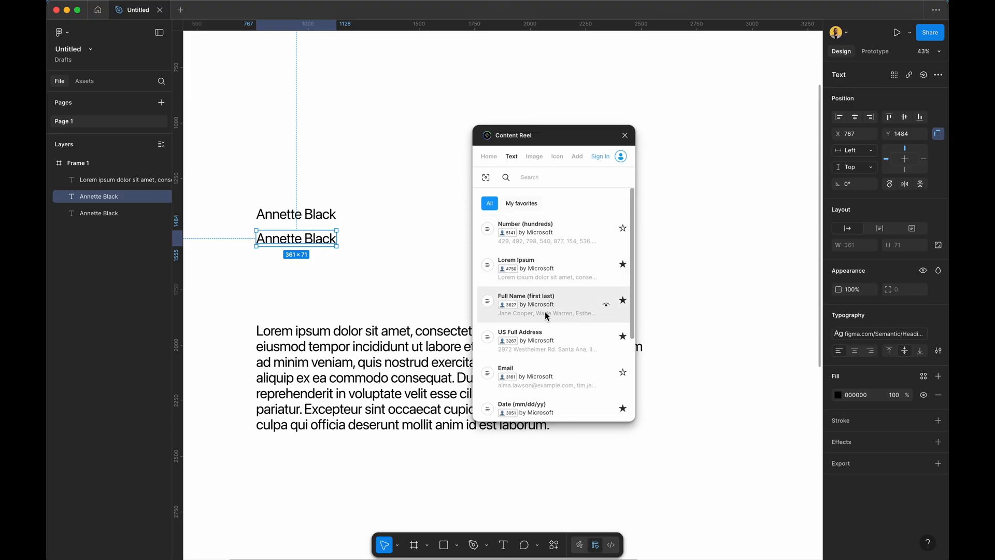
click(531, 347)
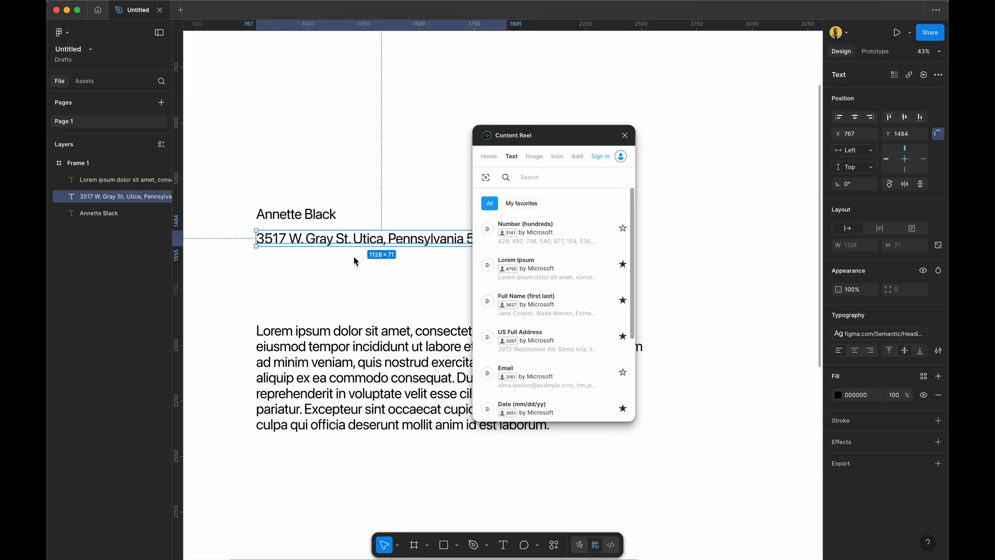
drag(327, 241, 327, 276)
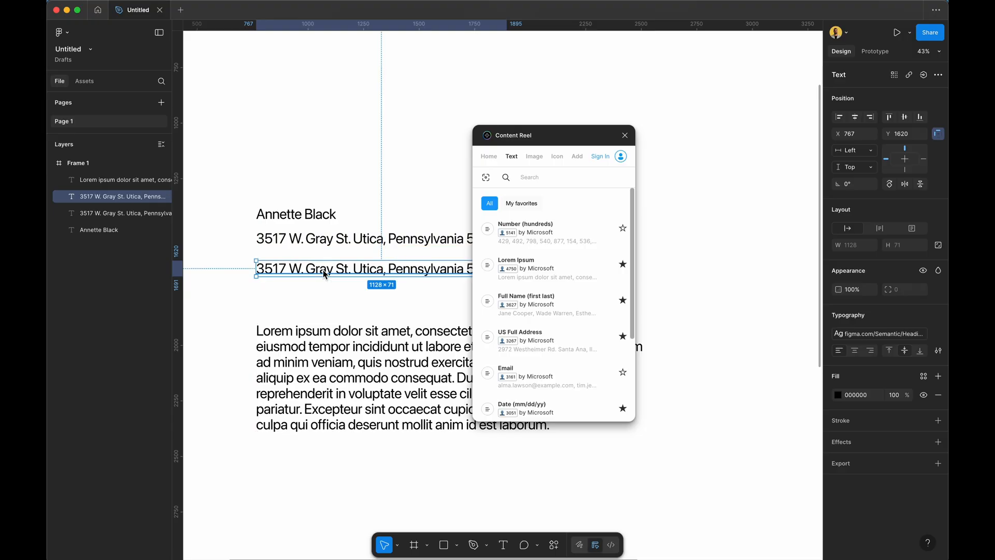
click(516, 380)
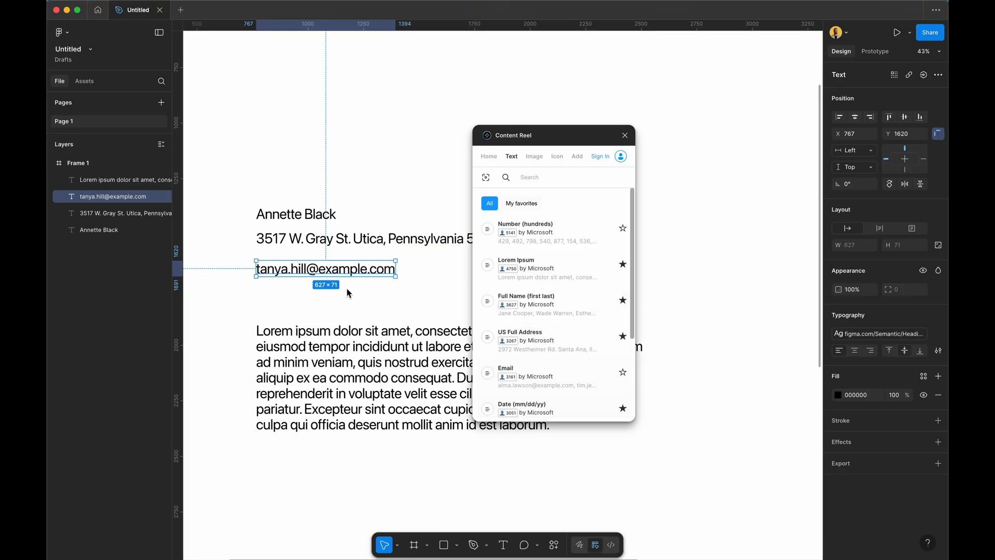
drag(343, 268, 345, 299)
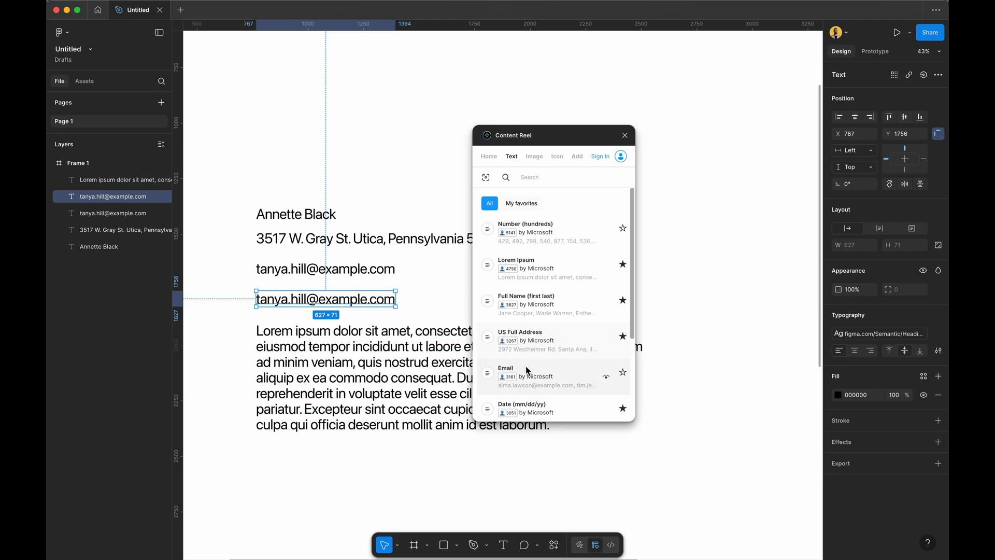
scroll(567, 384, down, 5)
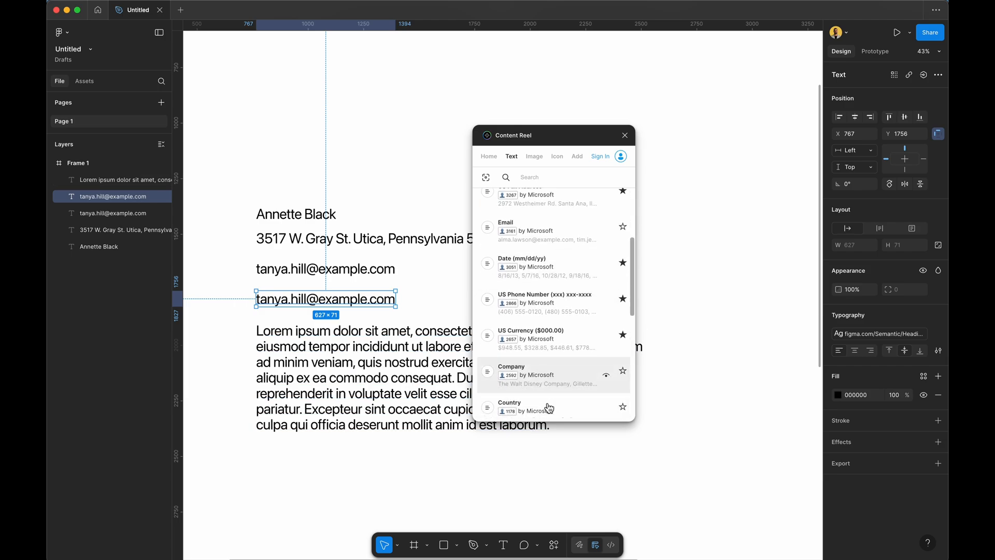
click(555, 294)
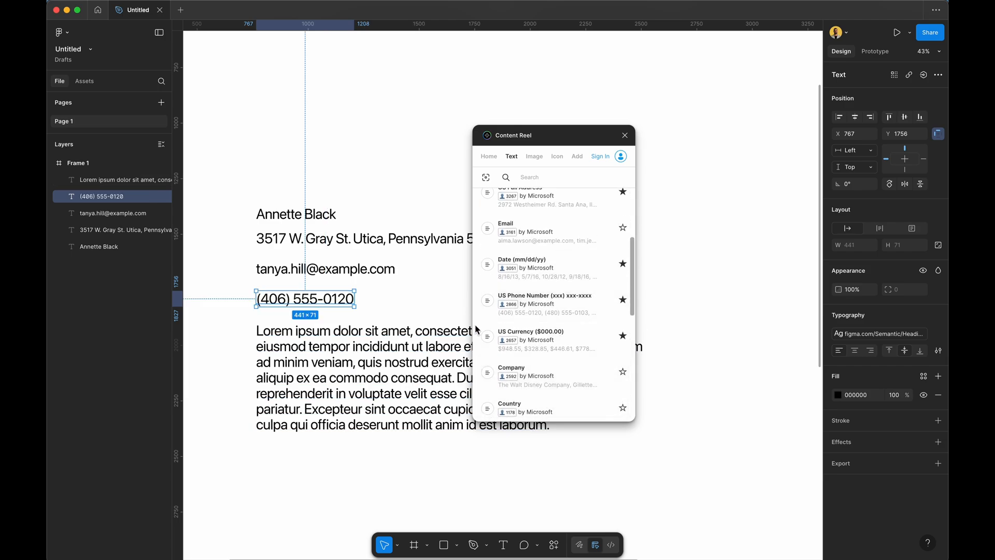
Fill another copy with a sample company name, settling on Louis Vuitton.
drag(243, 184, 283, 291)
click(282, 282)
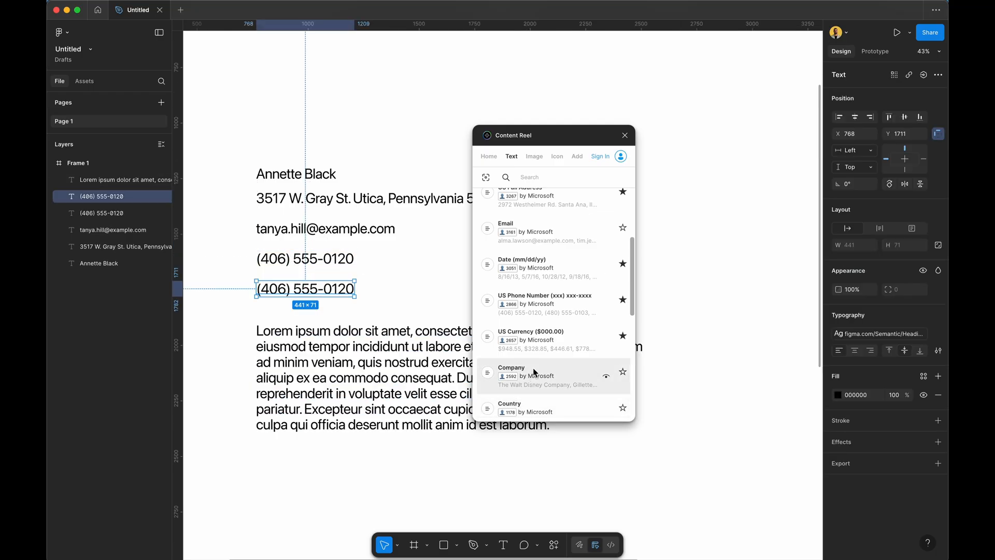
click(543, 409)
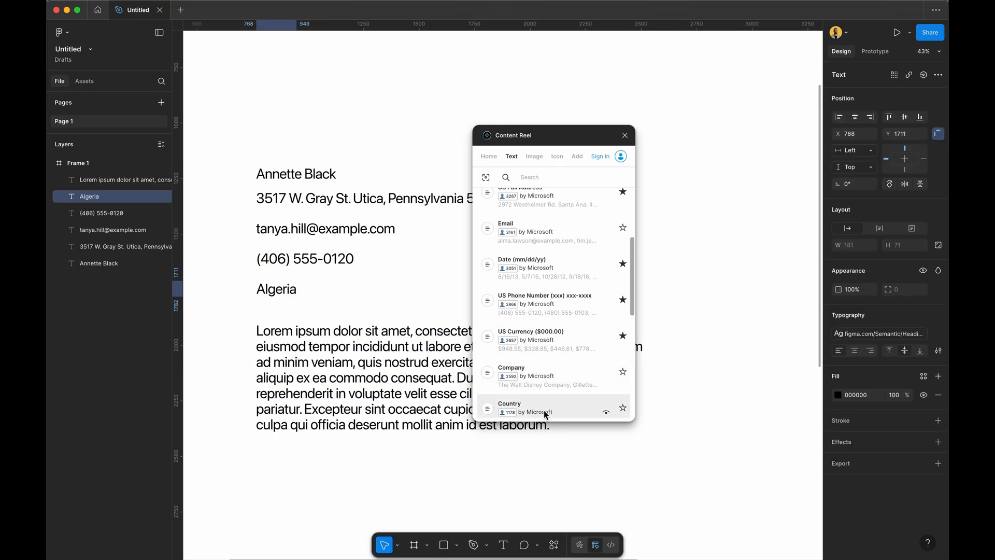
click(536, 371)
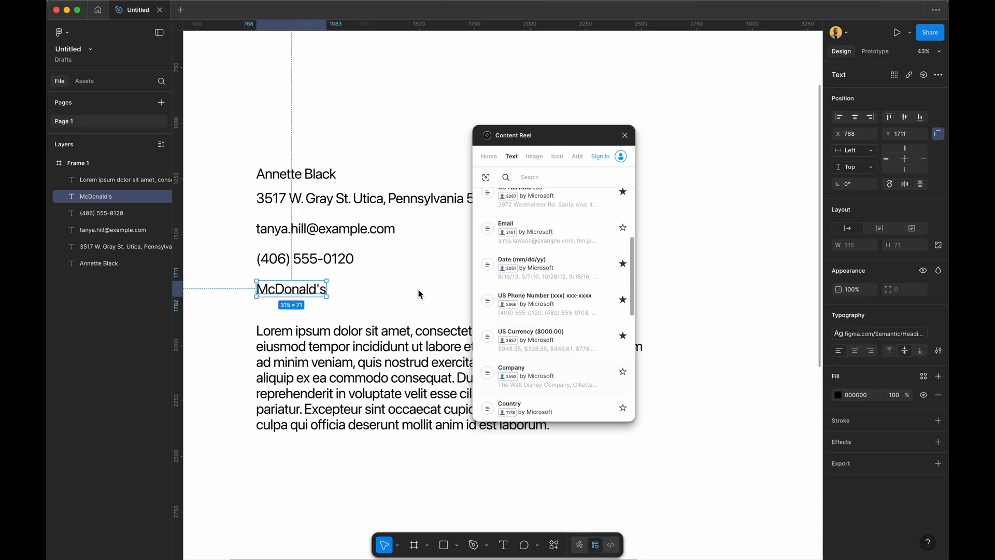
click(531, 384)
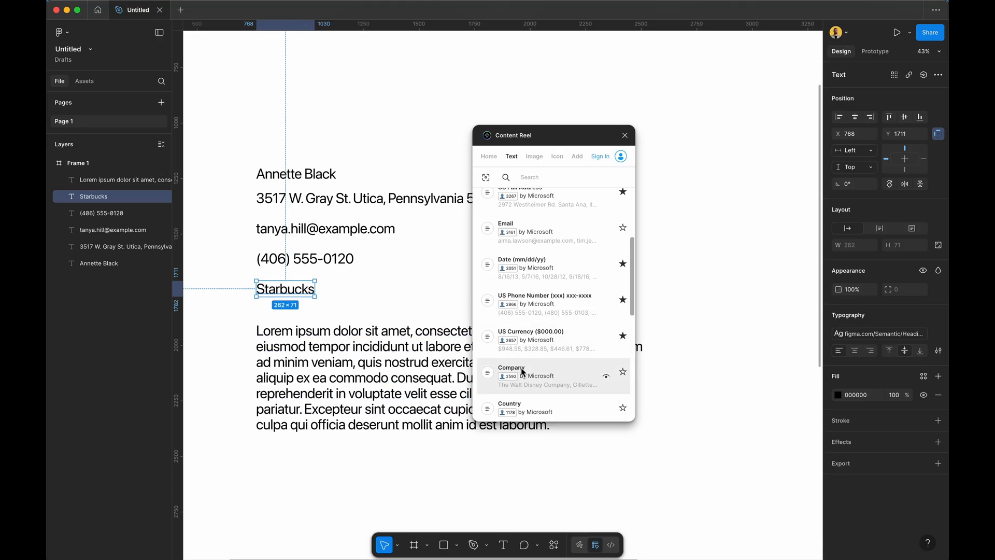
click(547, 377)
click(547, 378)
click(547, 377)
click(547, 377)
click(548, 377)
click(547, 377)
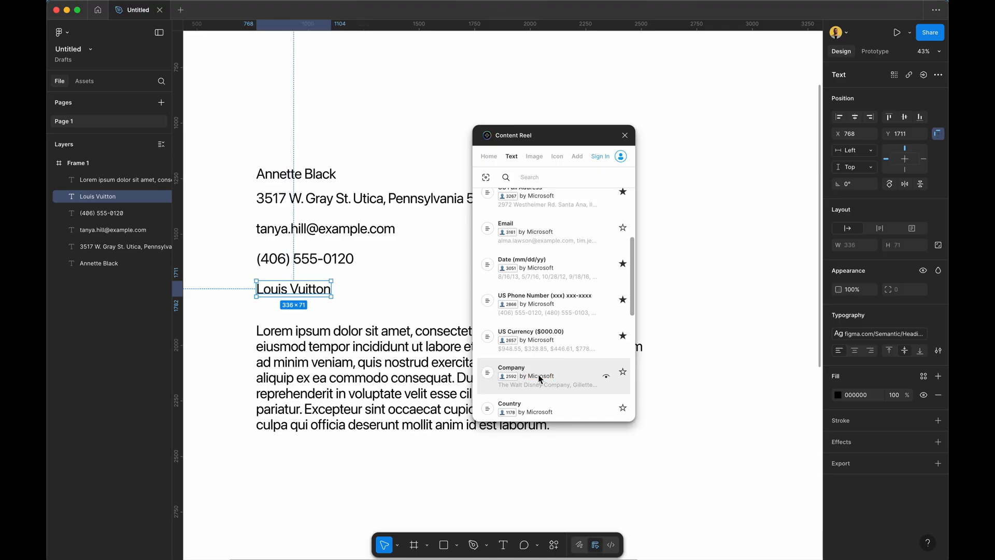
click(386, 284)
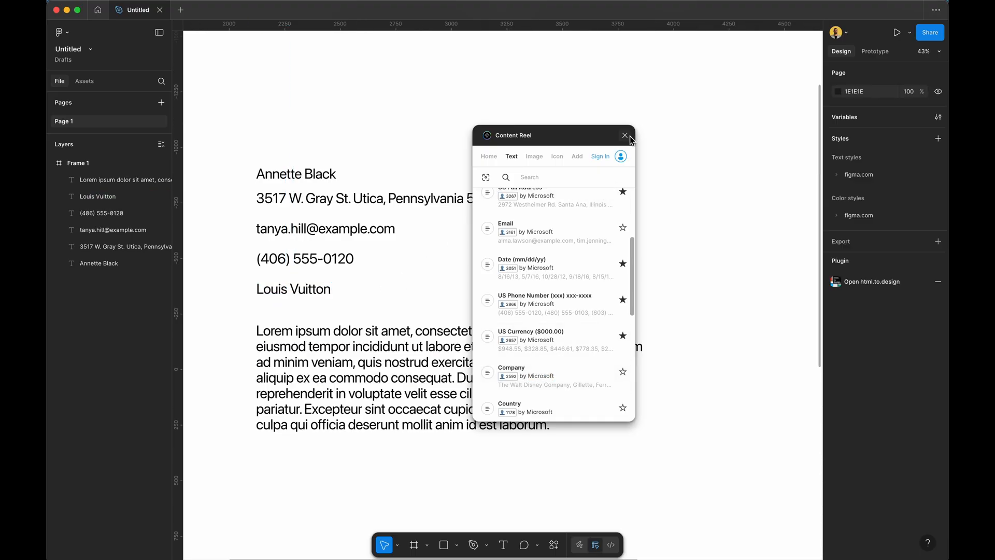
Draw a large rectangle at the frame's top-left and fill it with a female avatar photo.
scroll(387, 252, up, 10)
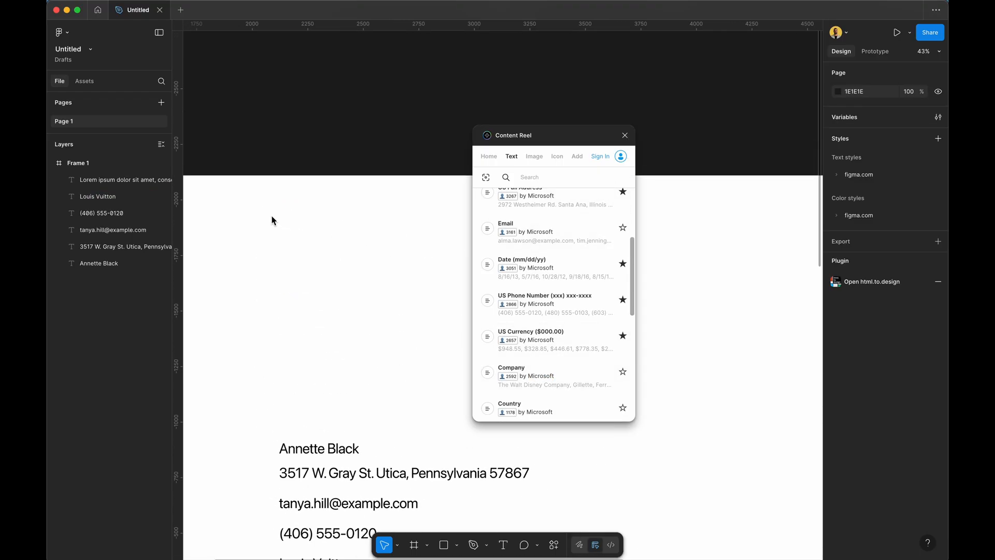
key(r)
drag(239, 205, 449, 387)
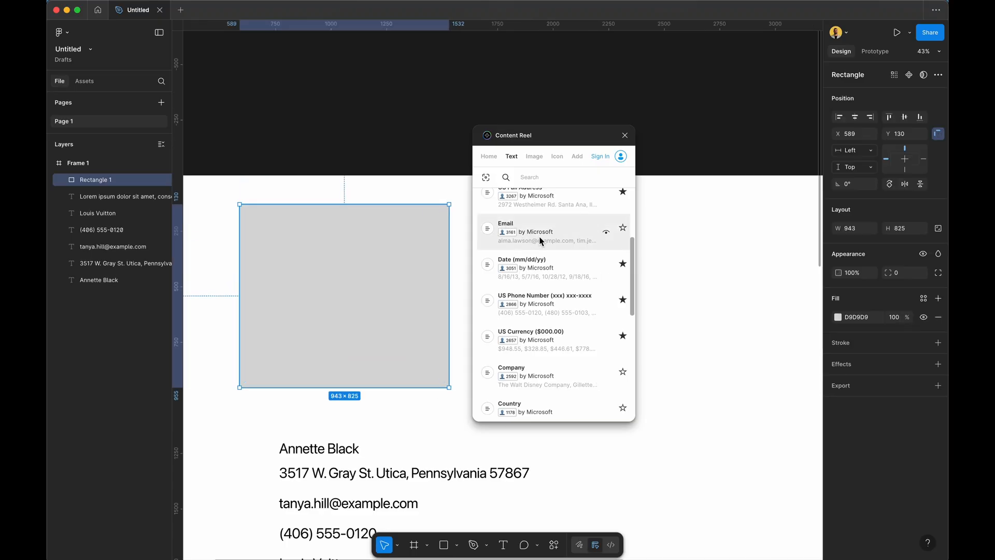
click(535, 157)
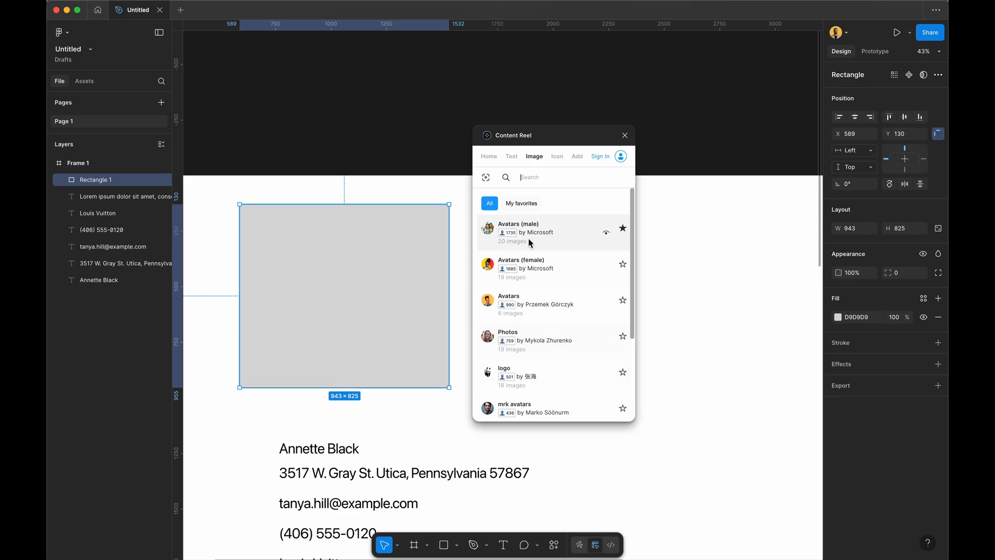
click(494, 265)
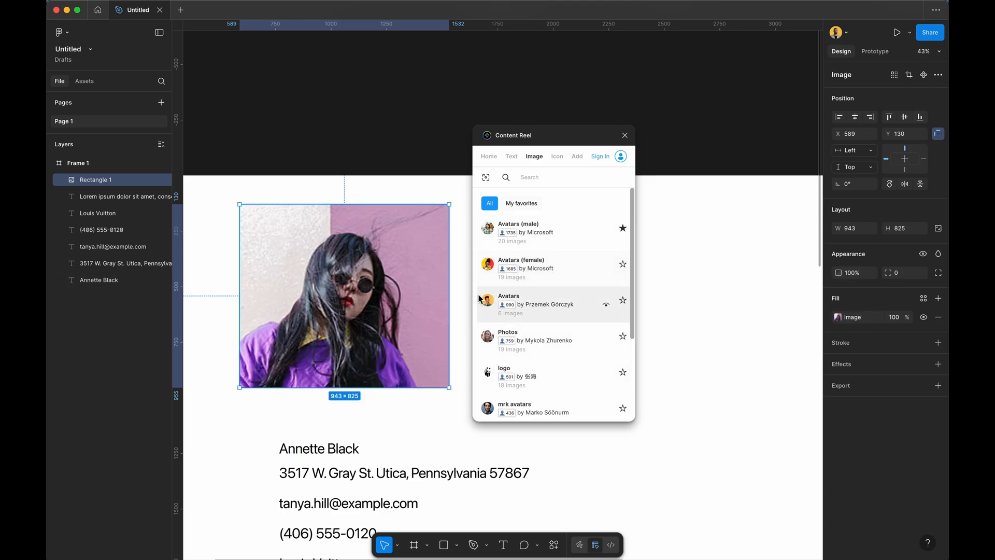
drag(557, 136, 872, 162)
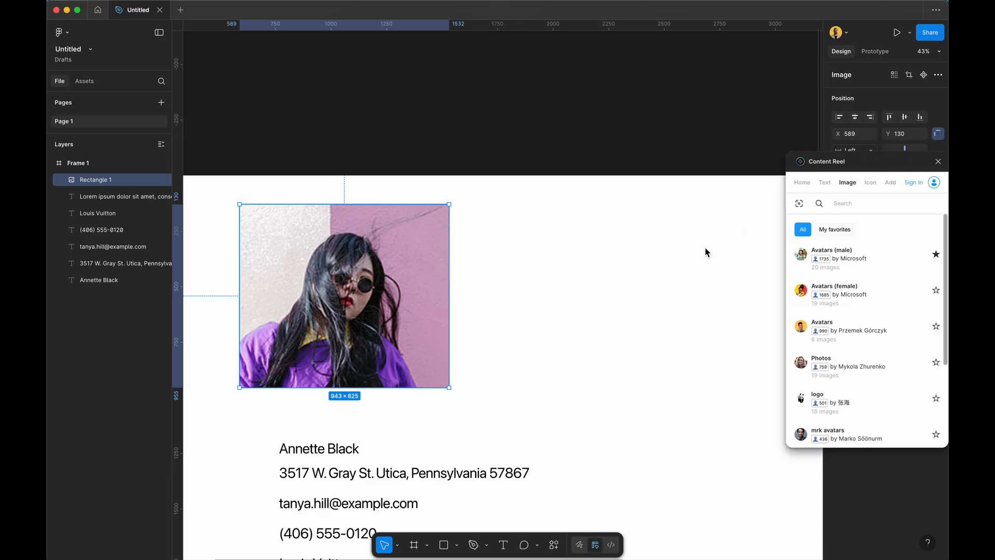
Reposition the six text layers and the photo so the portrait sits above the text.
scroll(633, 288, down, 5)
scroll(635, 289, down, 3)
drag(534, 456, 414, 311)
key(ctrl+z)
drag(407, 120, 424, 216)
click(533, 276)
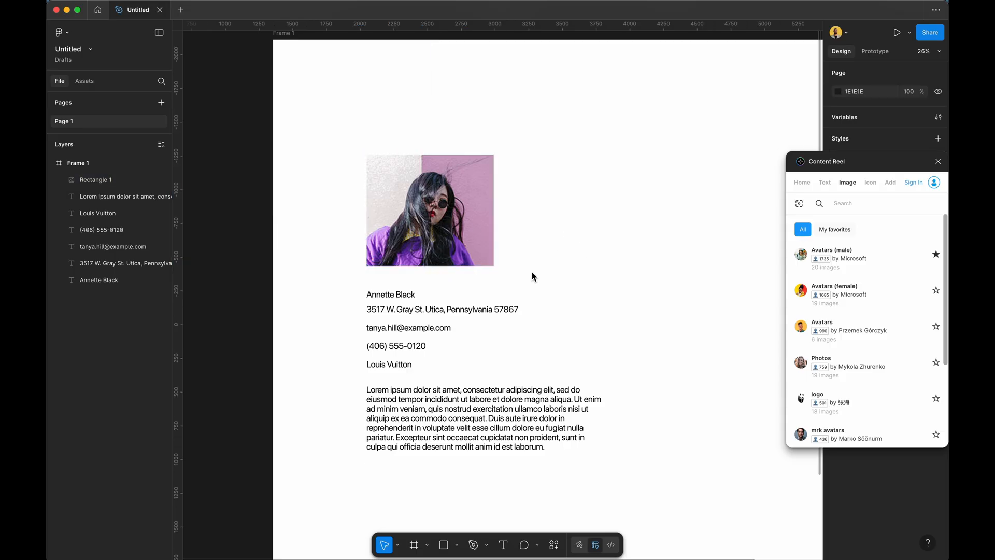
Detach the name's text style and set it to Font 2, Heavy, size 120.
click(409, 295)
click(938, 162)
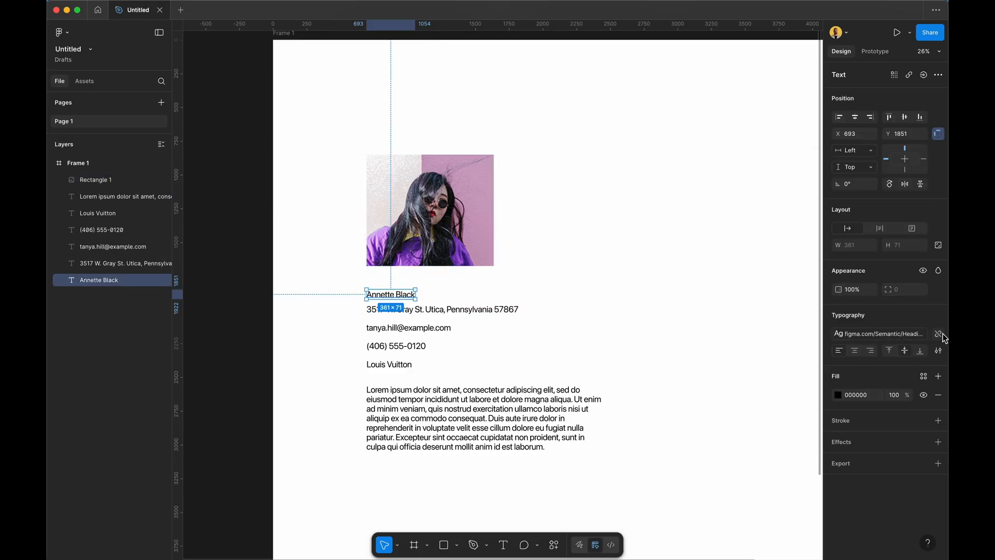
click(938, 334)
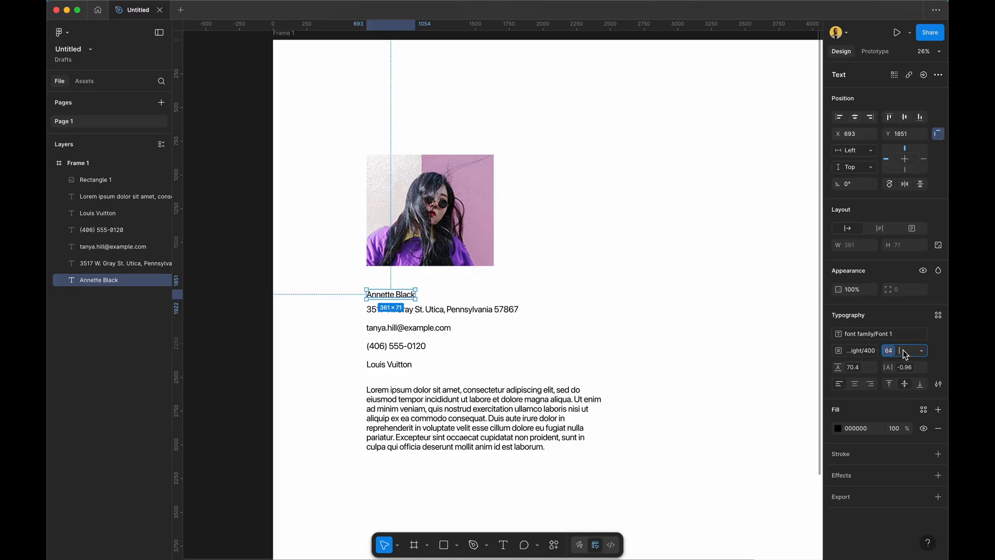
click(861, 333)
click(872, 433)
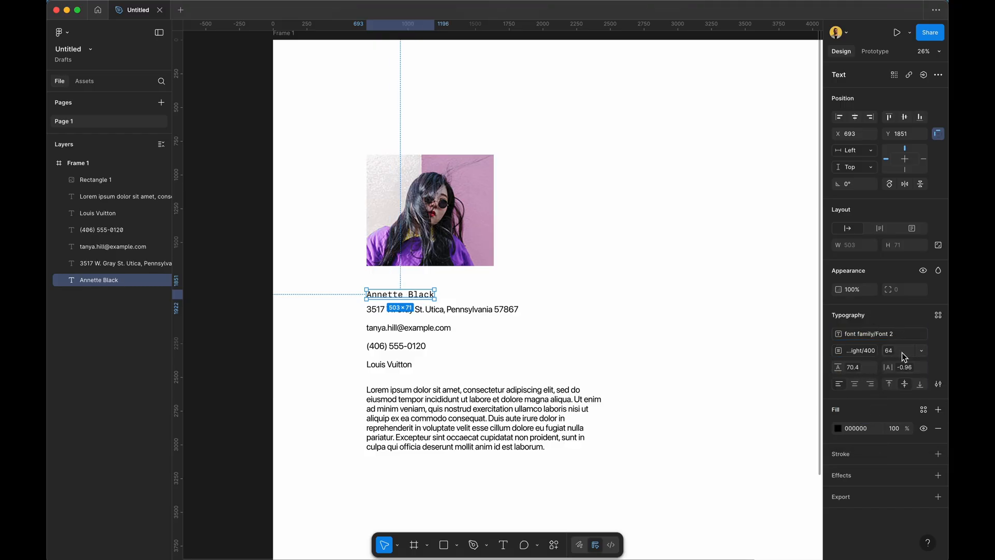
click(856, 353)
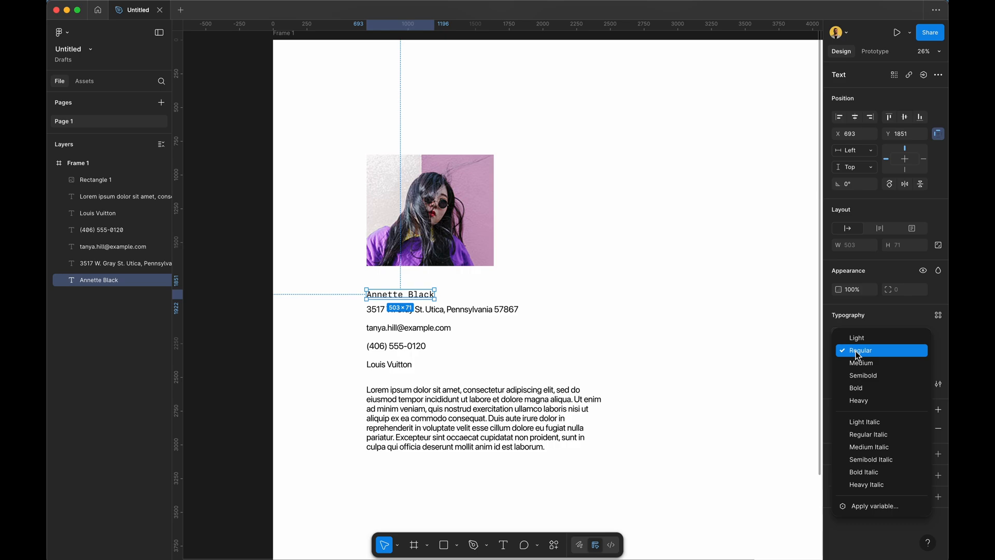
click(873, 400)
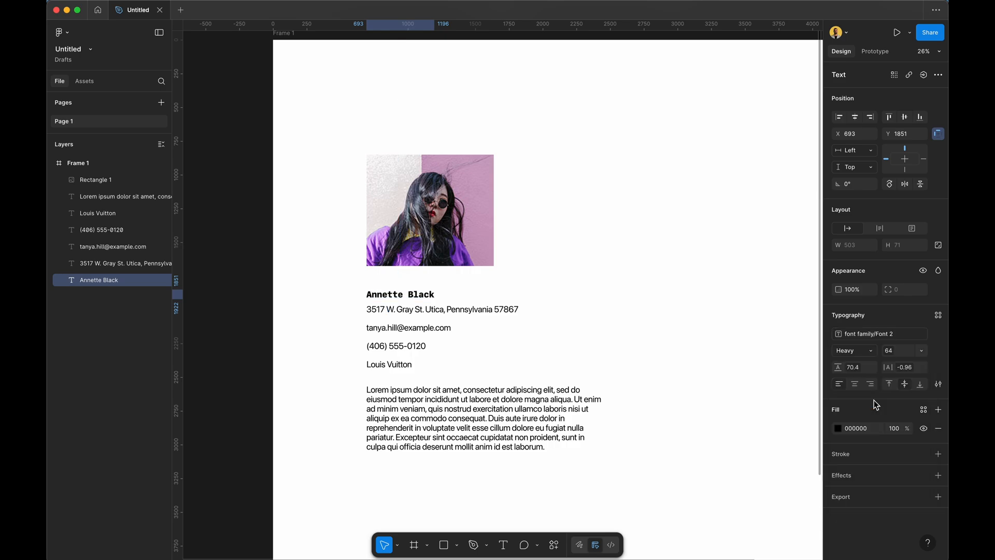
click(903, 350)
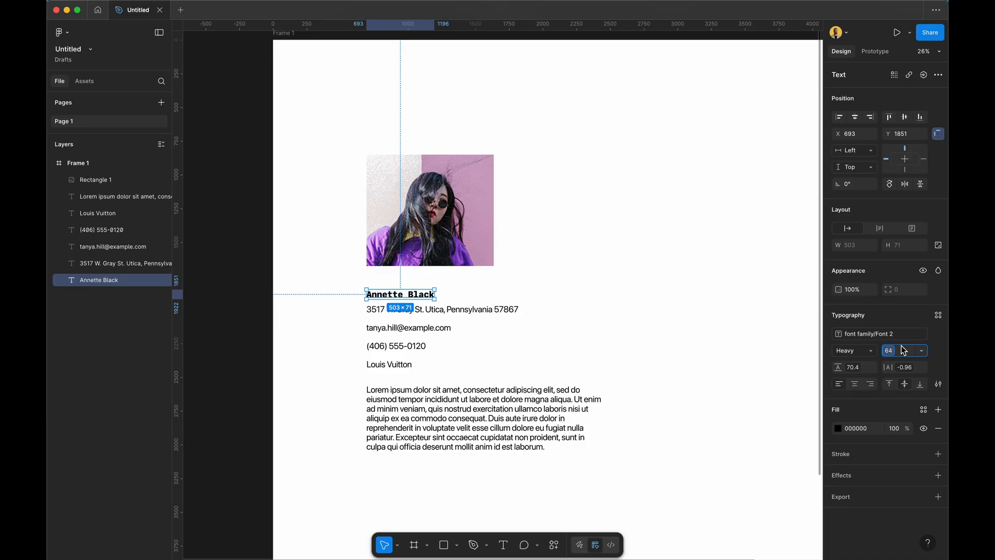
text(120)
key(Return)
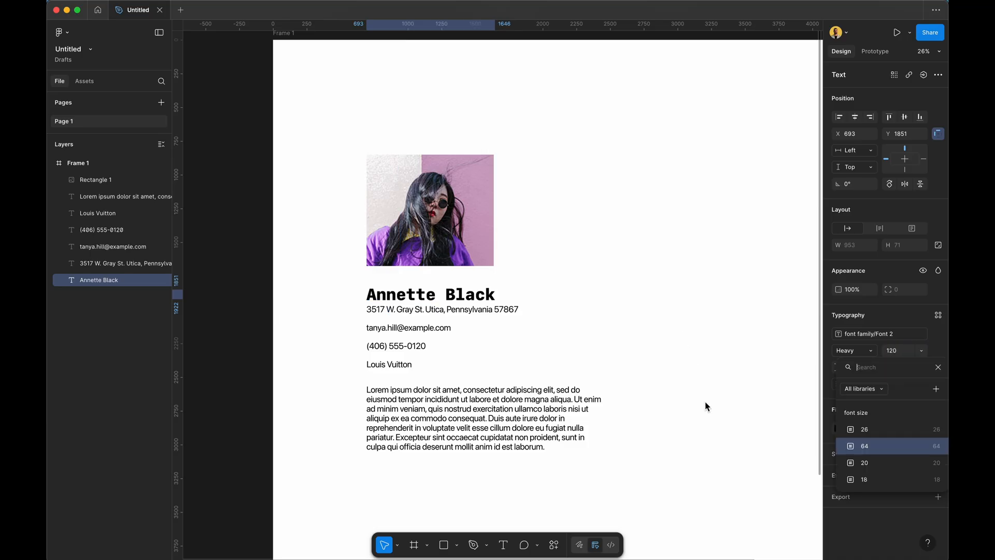
click(704, 401)
Stack the contact lines into an auto layout with even spacing.
drag(439, 497, 377, 316)
key(shift+a)
click(586, 259)
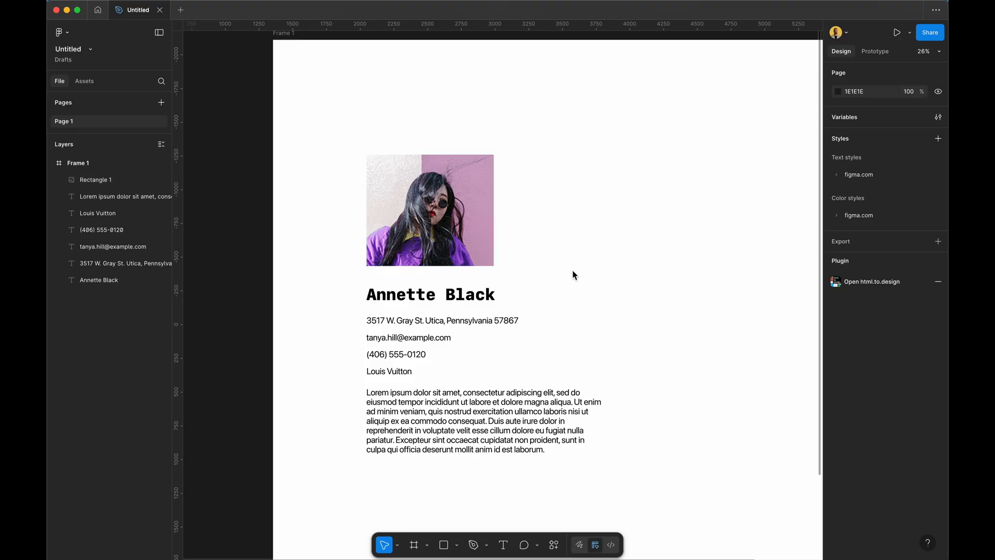
Select the portrait, run the Pexels plugin, and browse its Portrait/Faces photos.
scroll(569, 270, down, 2)
scroll(569, 271, right, 2)
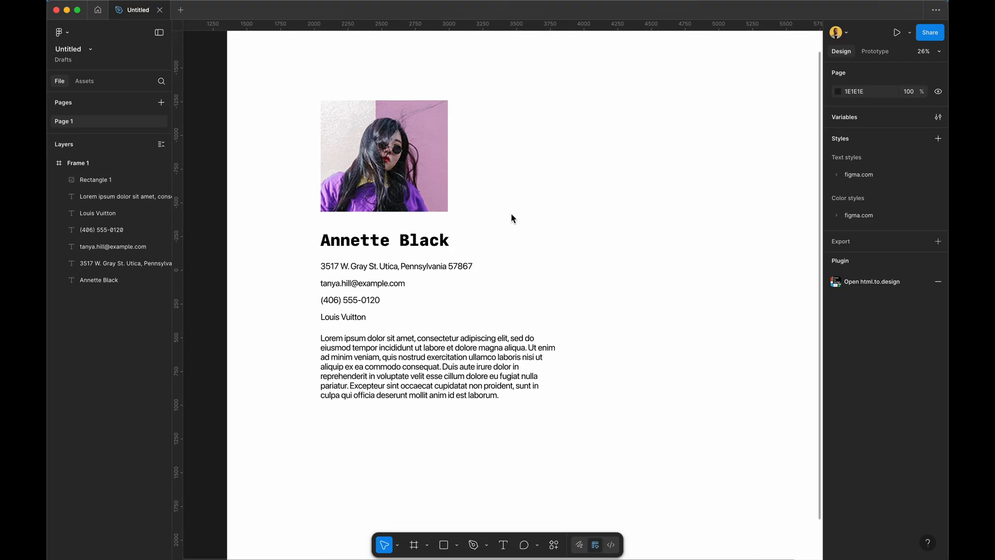
click(398, 171)
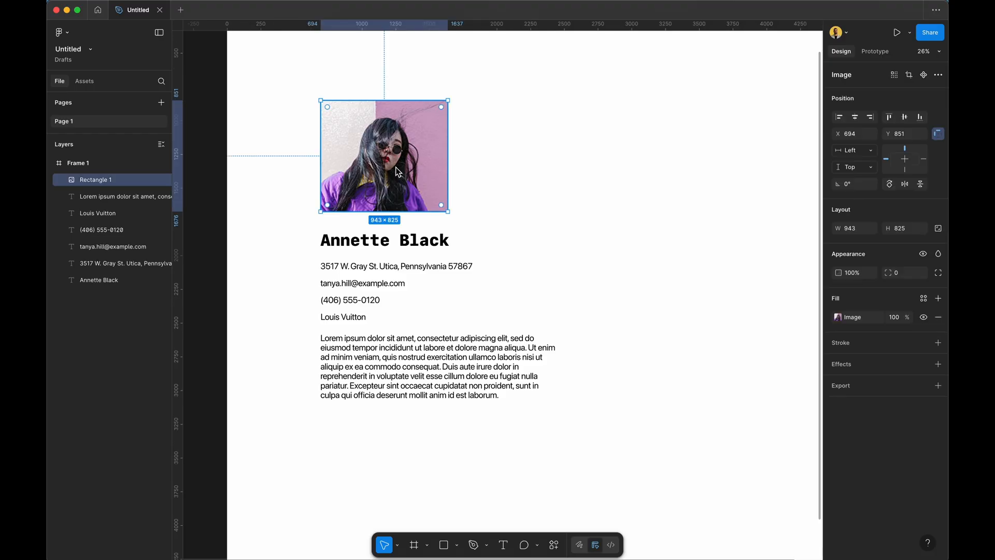
click(553, 544)
text(pex)
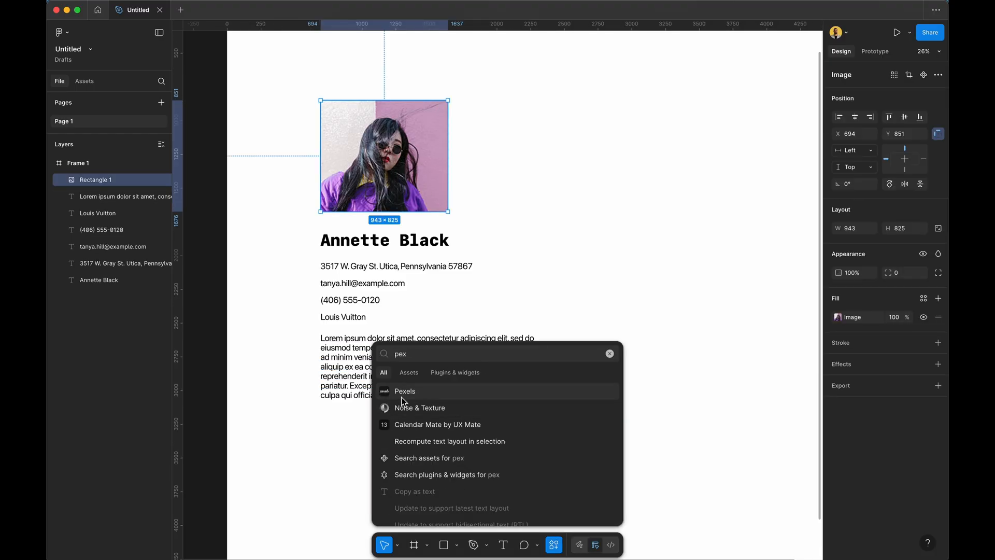
click(401, 395)
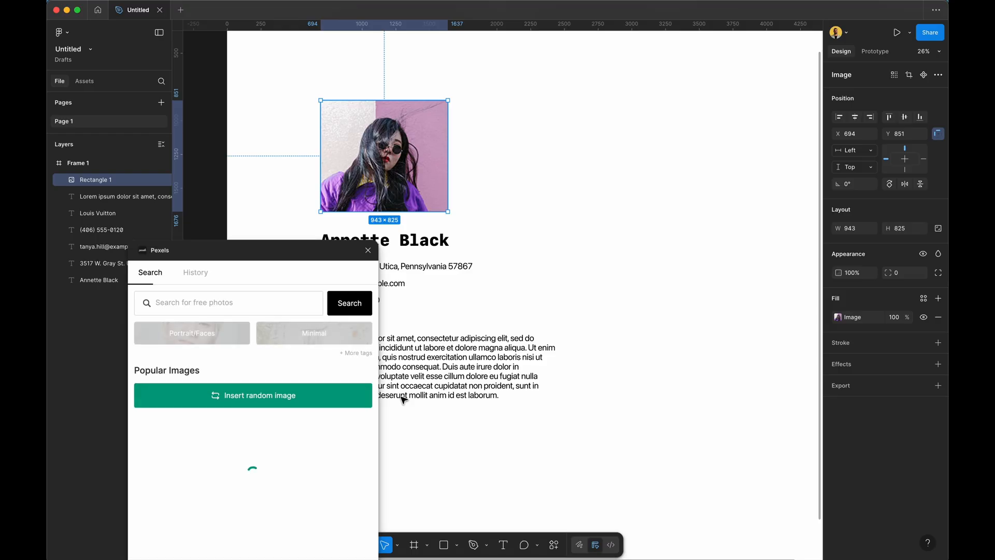
drag(270, 248, 691, 62)
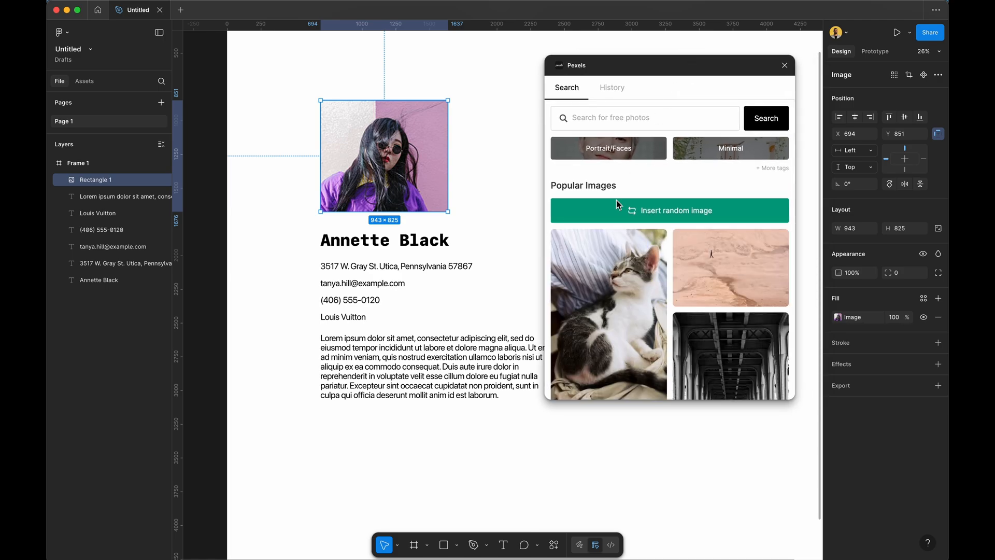
click(631, 148)
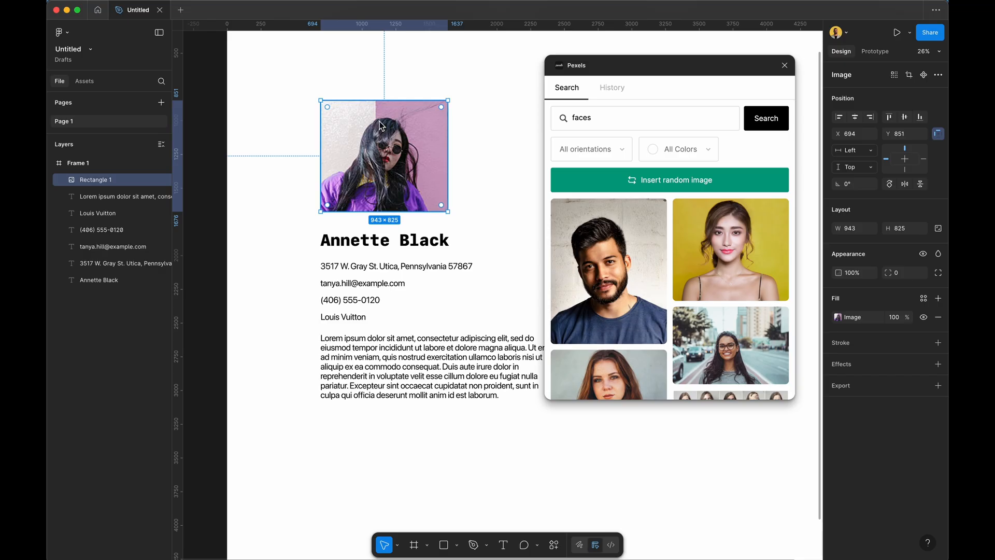
Try several Pexels photos, keep the blue-lit face, and close the Pexels panel.
scroll(649, 264, down, 10)
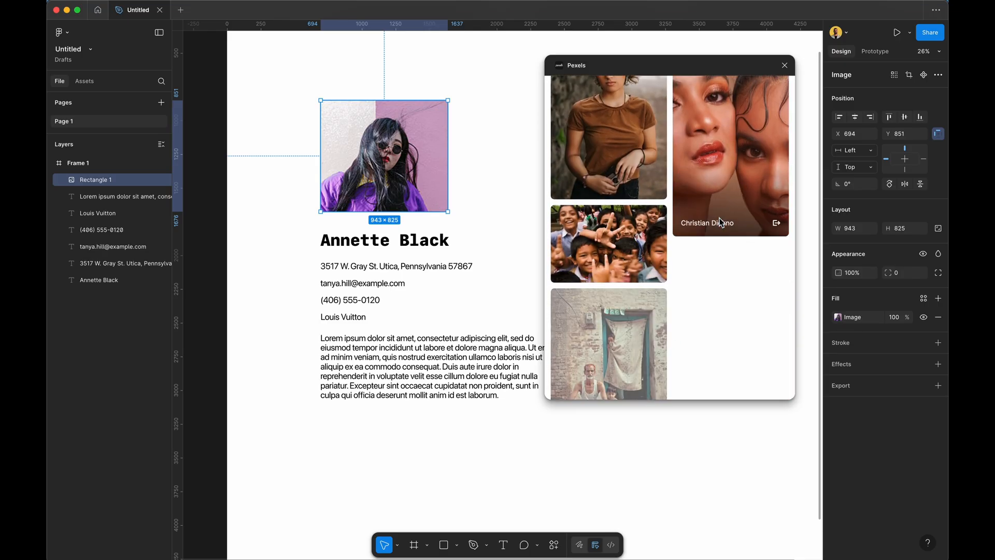
scroll(722, 222, down, 10)
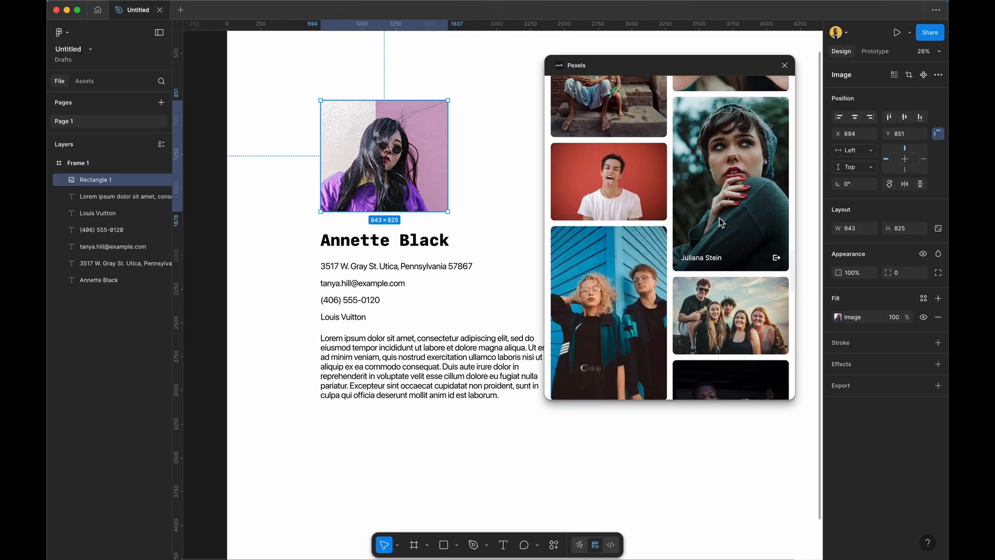
click(719, 224)
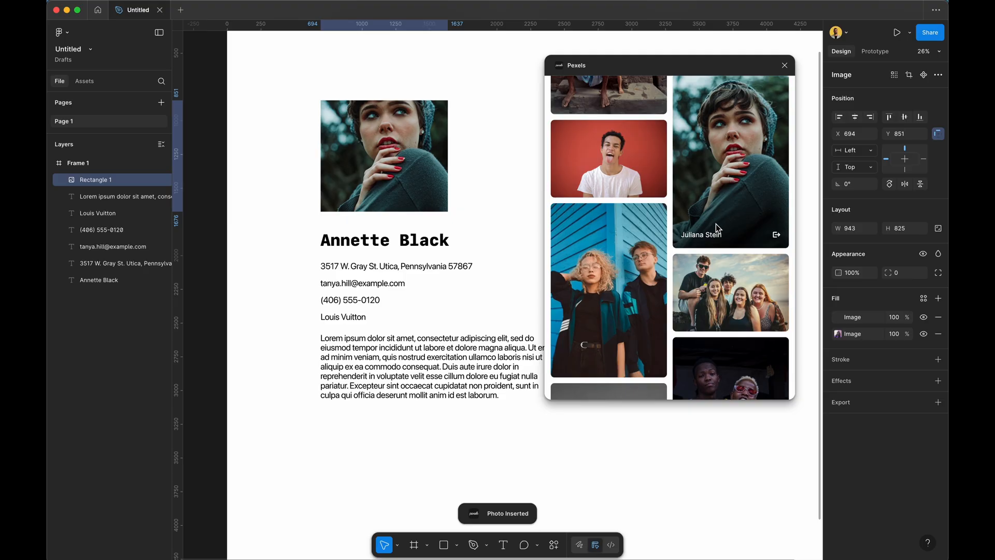
click(644, 275)
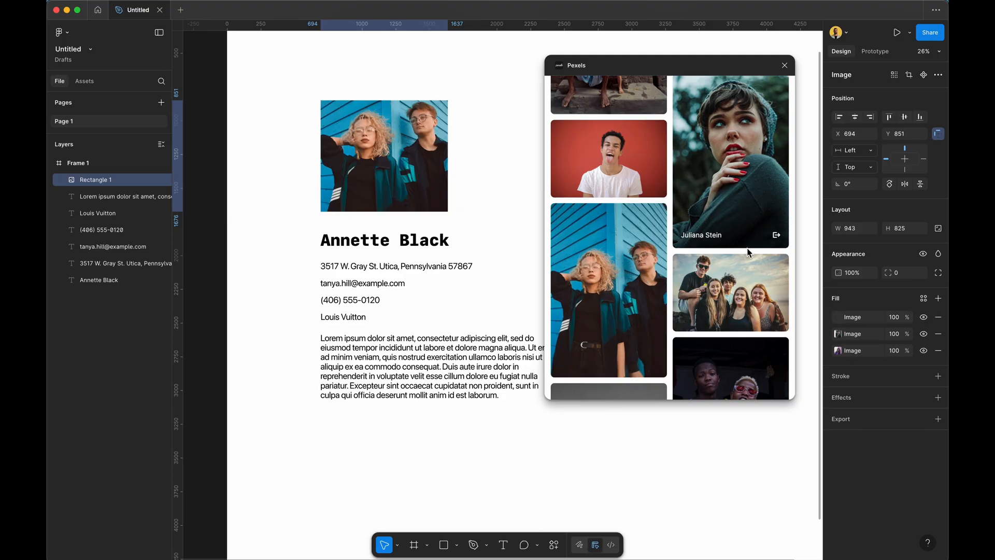
scroll(748, 253, down, 3)
click(749, 253)
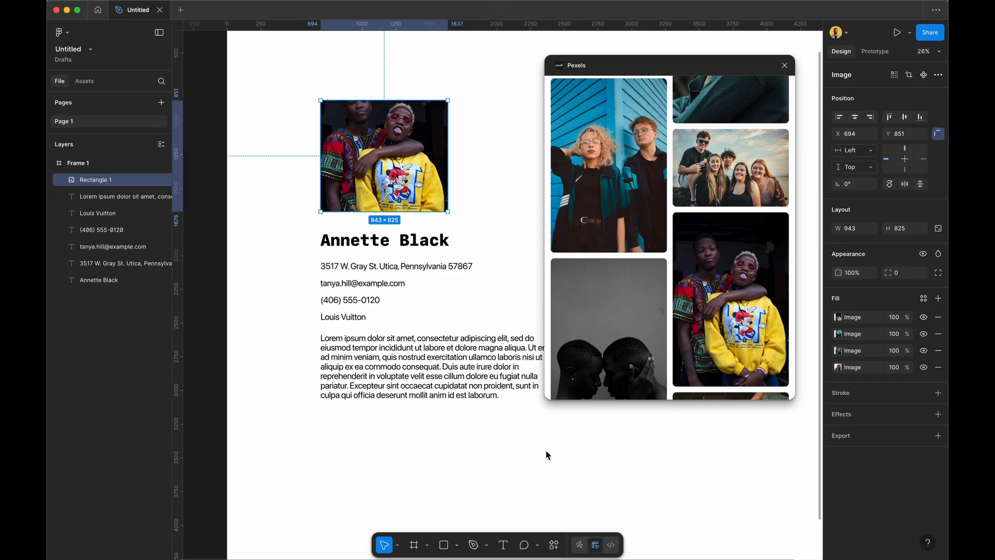
scroll(623, 326, down, 10)
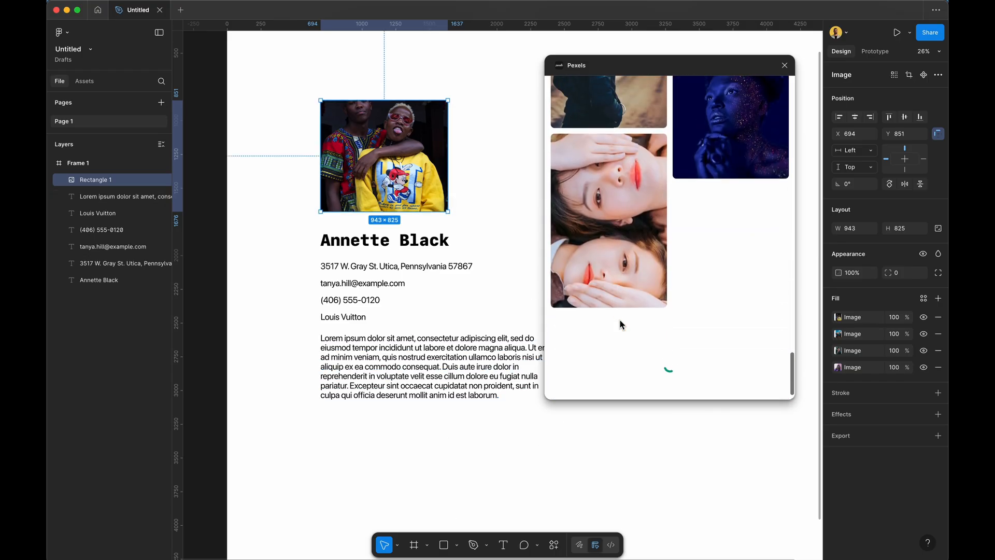
click(611, 237)
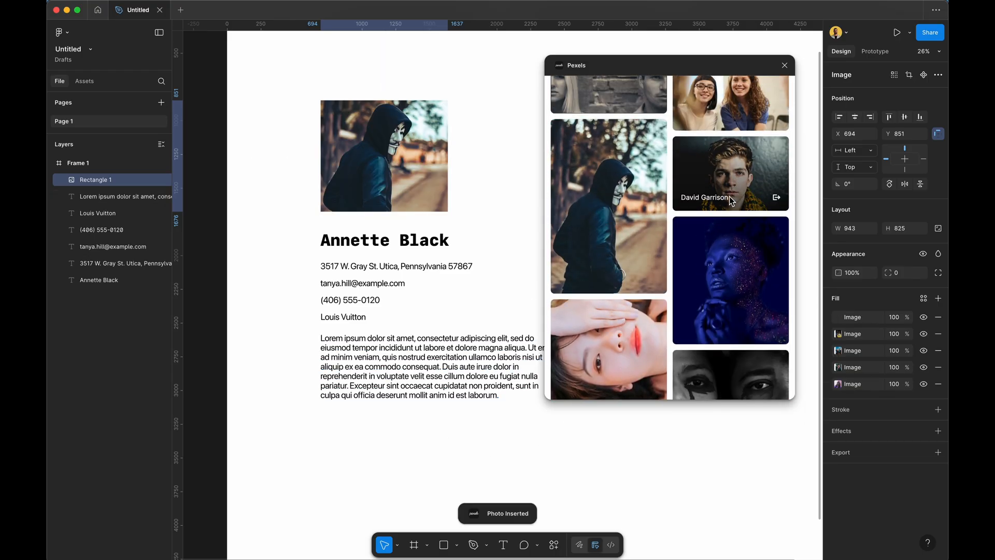
click(732, 263)
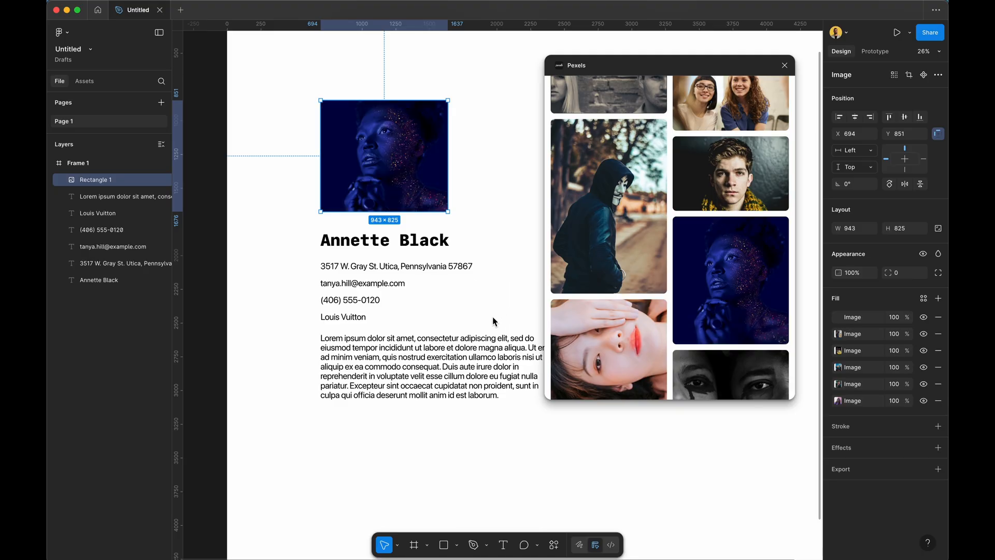
click(449, 430)
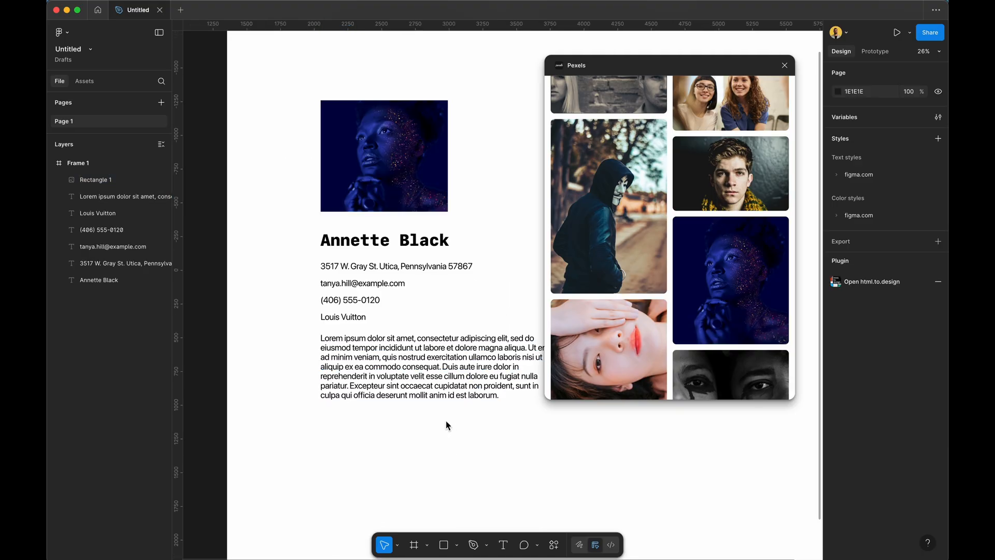
click(784, 65)
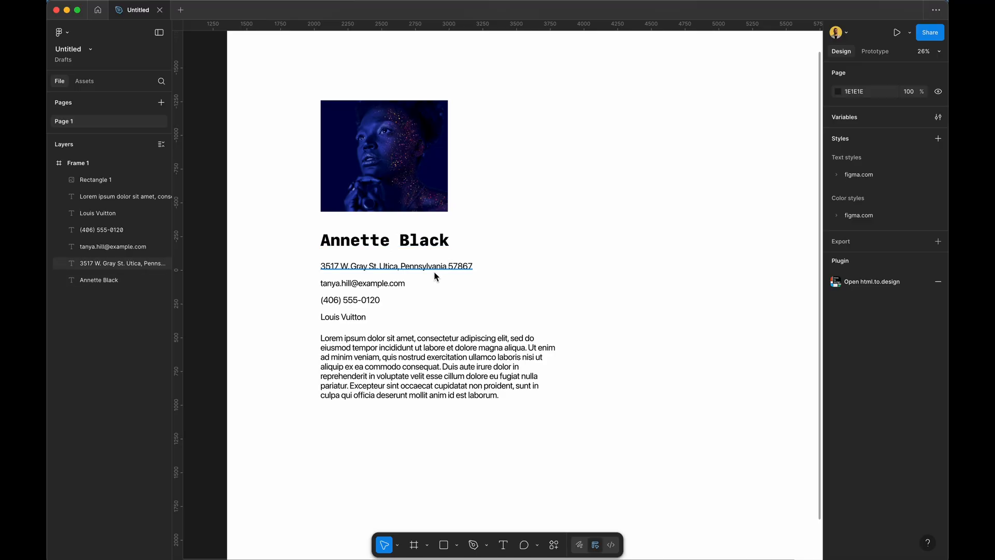
Copy a contact line to the card's upper right as the Louis Vuitton label.
scroll(512, 285, down, 5)
scroll(512, 284, up, 3)
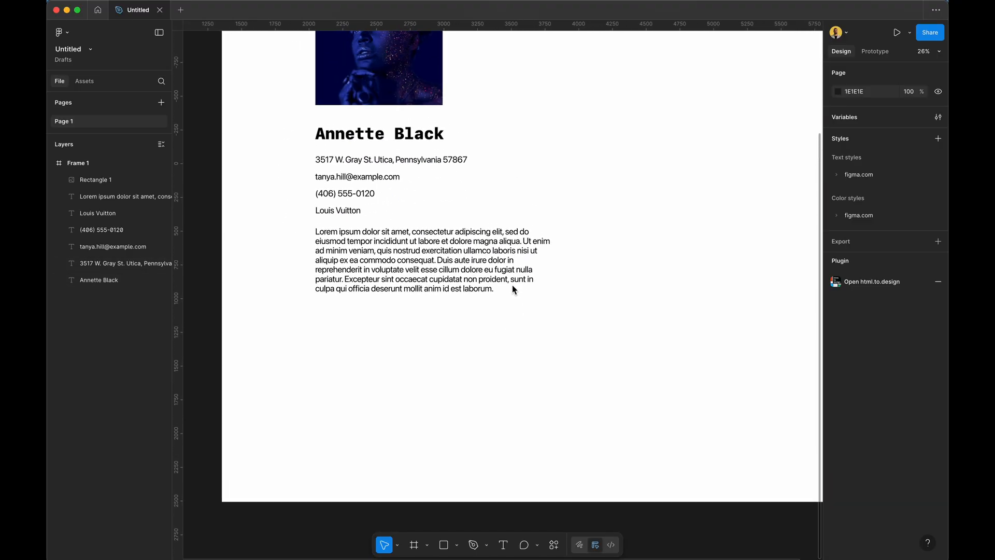
scroll(512, 285, up, 2)
scroll(512, 284, down, 1)
scroll(512, 285, up, 3)
scroll(512, 284, left, 4)
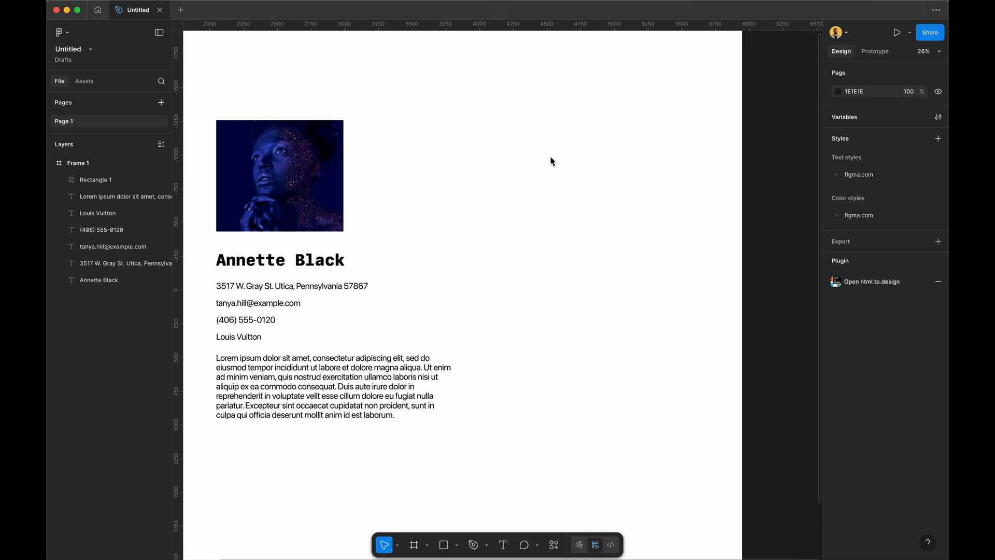
key(t)
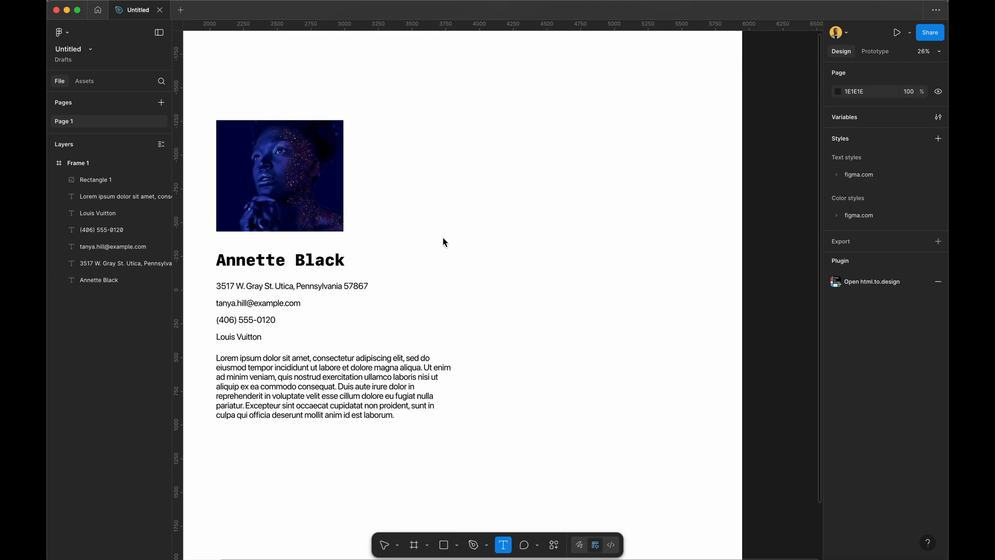
key(v)
drag(260, 321, 598, 207)
click(665, 269)
click(598, 209)
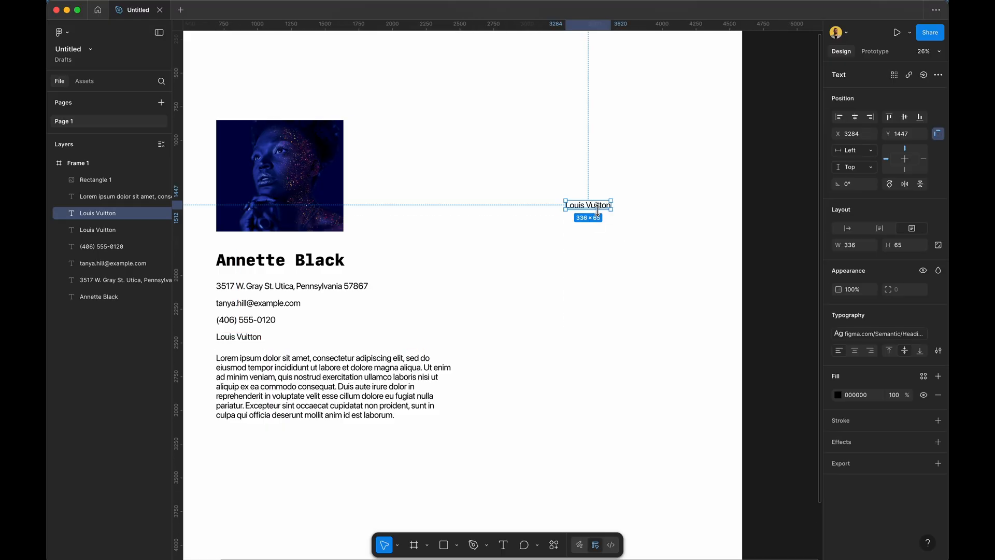
Wrap the Louis Vuitton text in auto layout and fill the frame red FF5858.
key(shift+a)
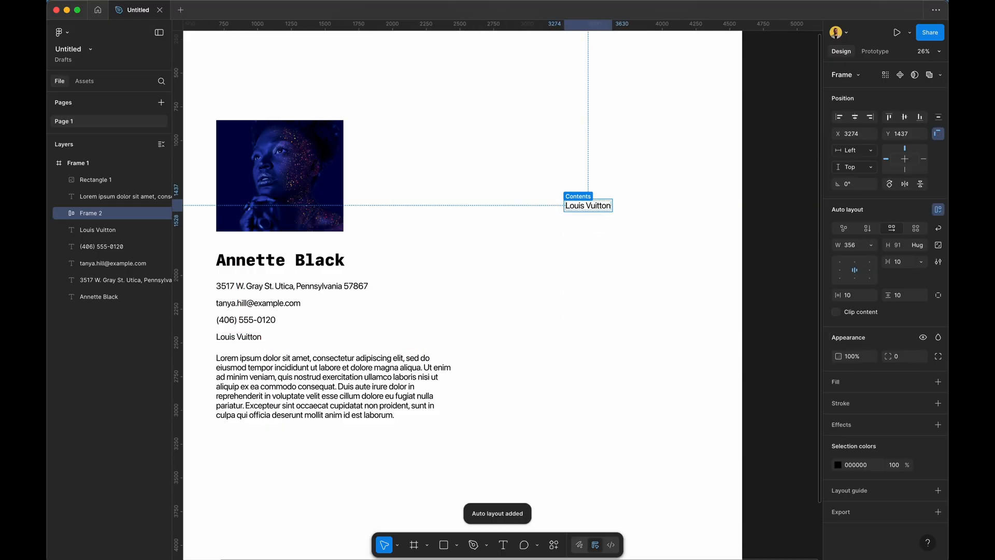
click(938, 381)
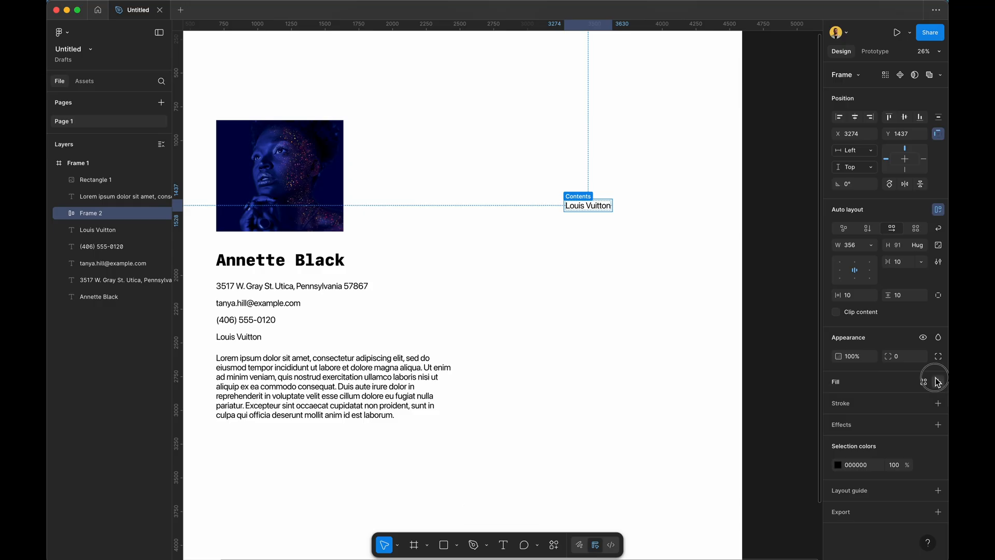
click(837, 400)
click(809, 366)
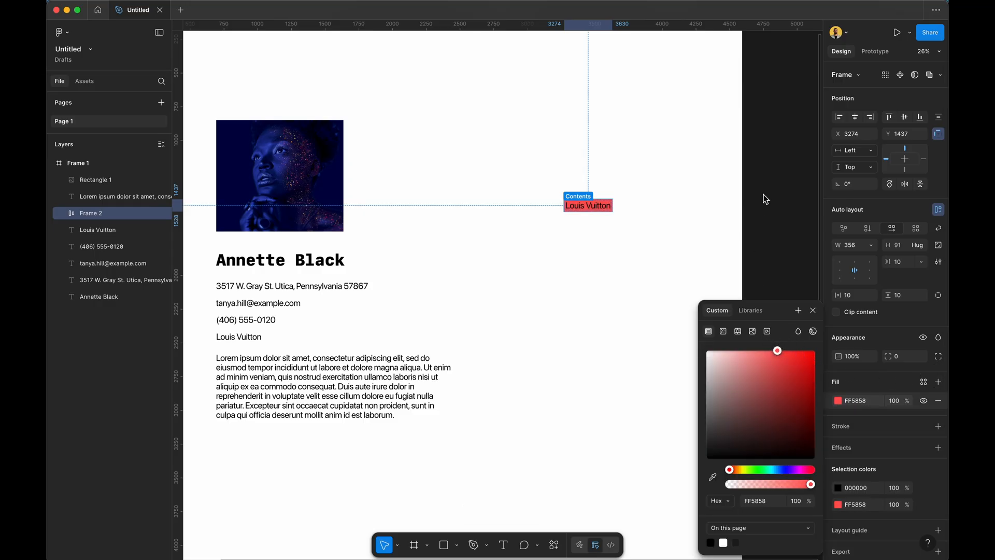
Duplicate the red frame just below it and fill the copy blue 5B58FF.
click(677, 178)
drag(579, 207, 578, 236)
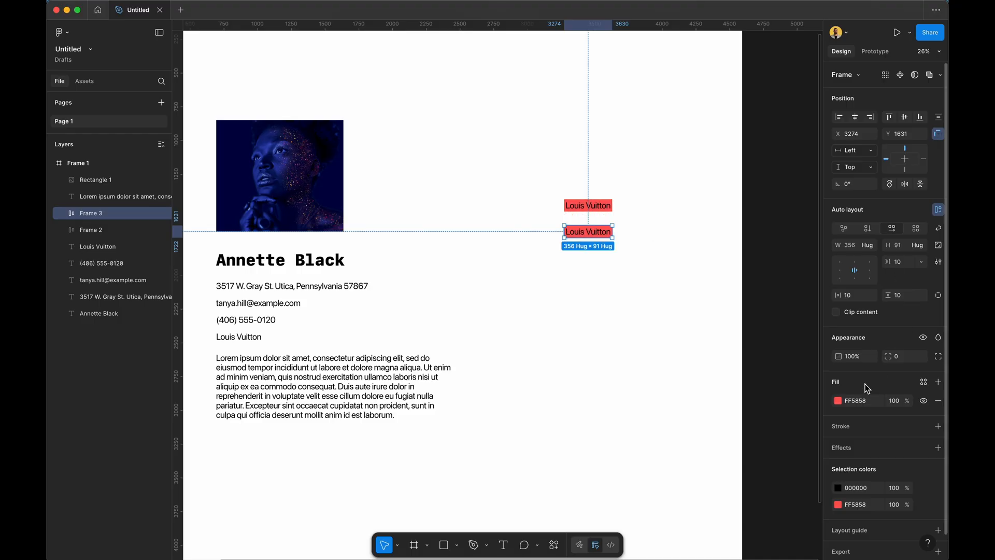
click(838, 401)
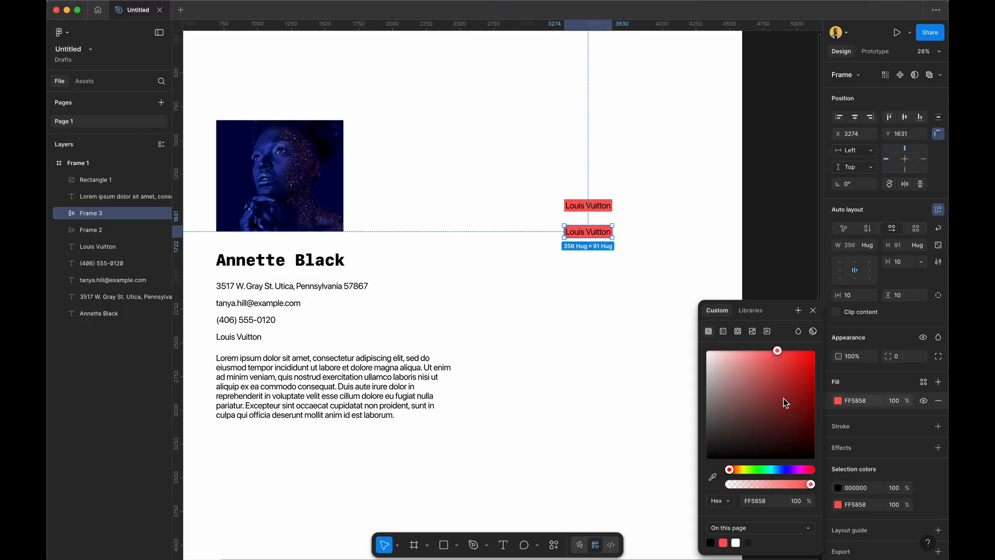
click(784, 469)
click(640, 218)
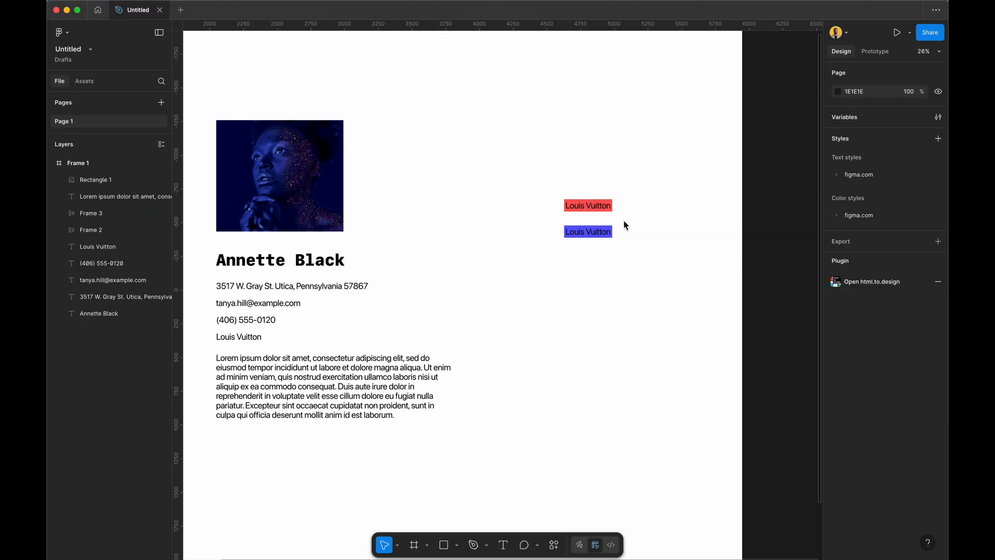
Duplicate the blue frame below it and change that copy's fill to light green.
drag(599, 232, 600, 261)
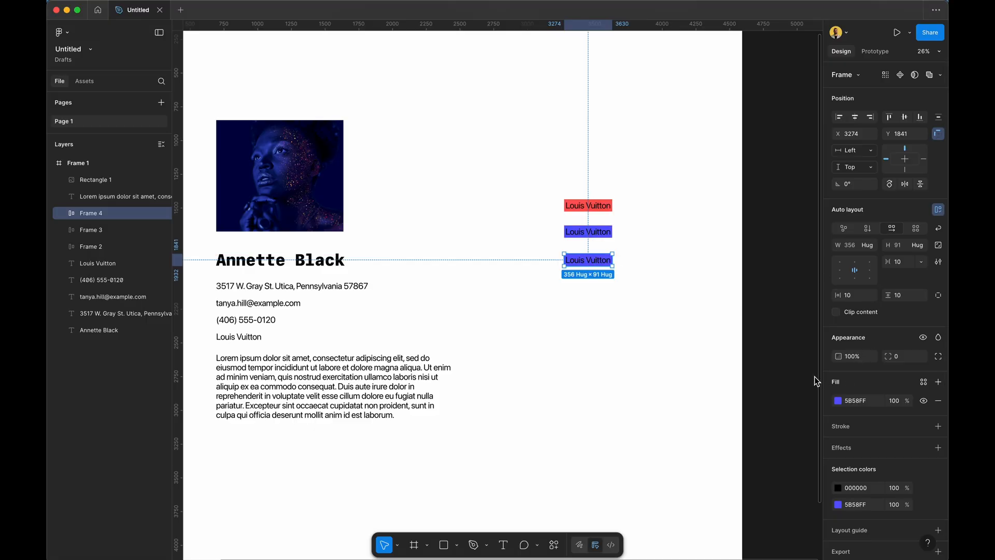
click(838, 401)
click(760, 378)
drag(760, 378, 738, 349)
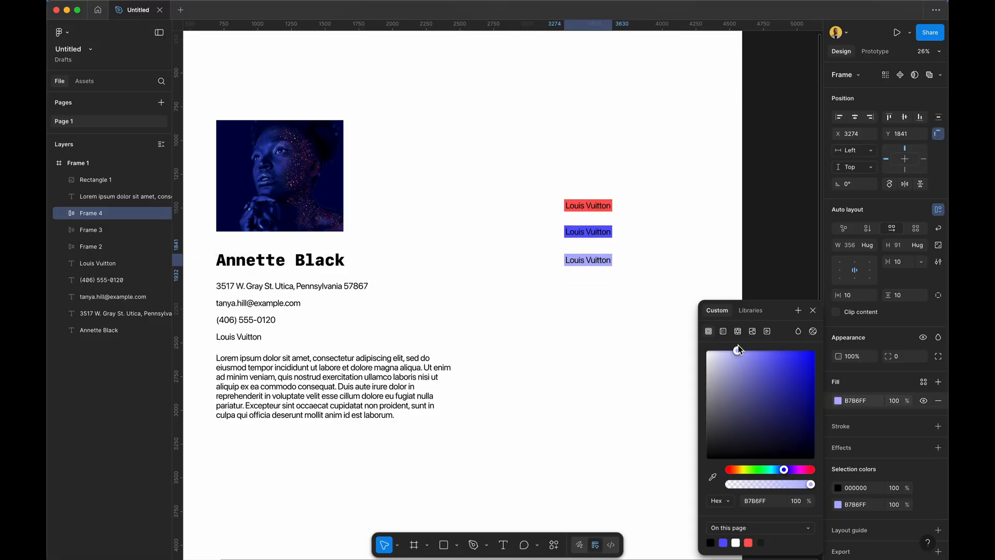
drag(766, 472, 761, 468)
click(686, 270)
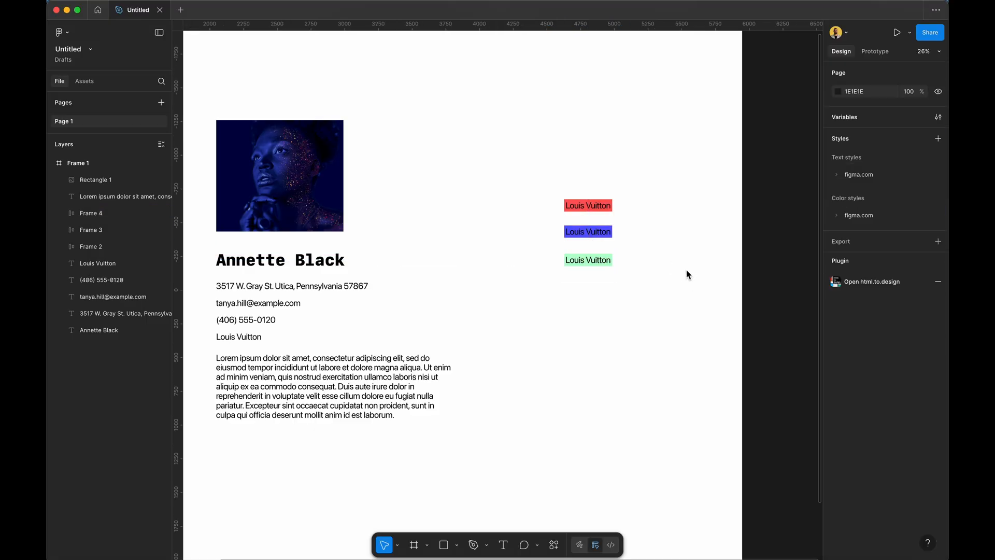
scroll(656, 205, up, 3)
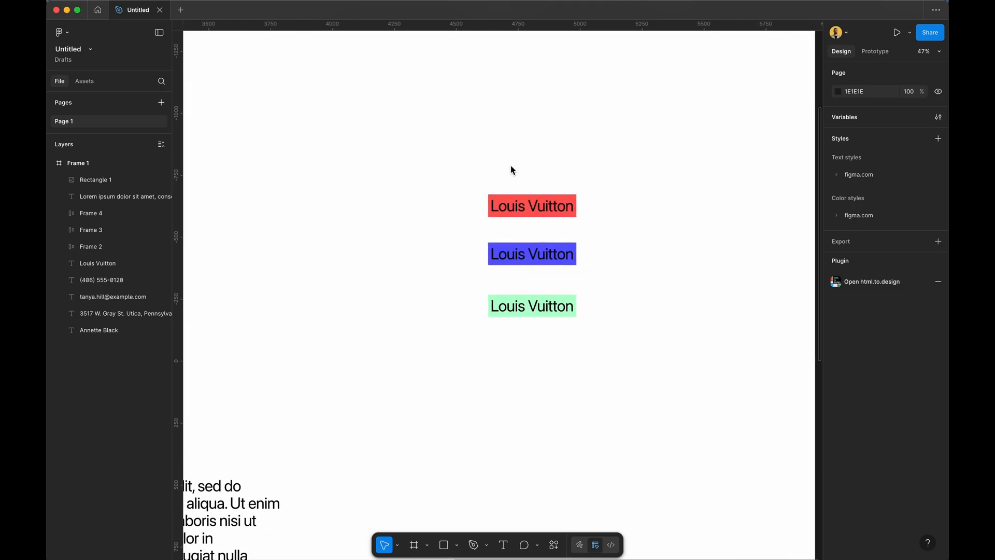
click(554, 544)
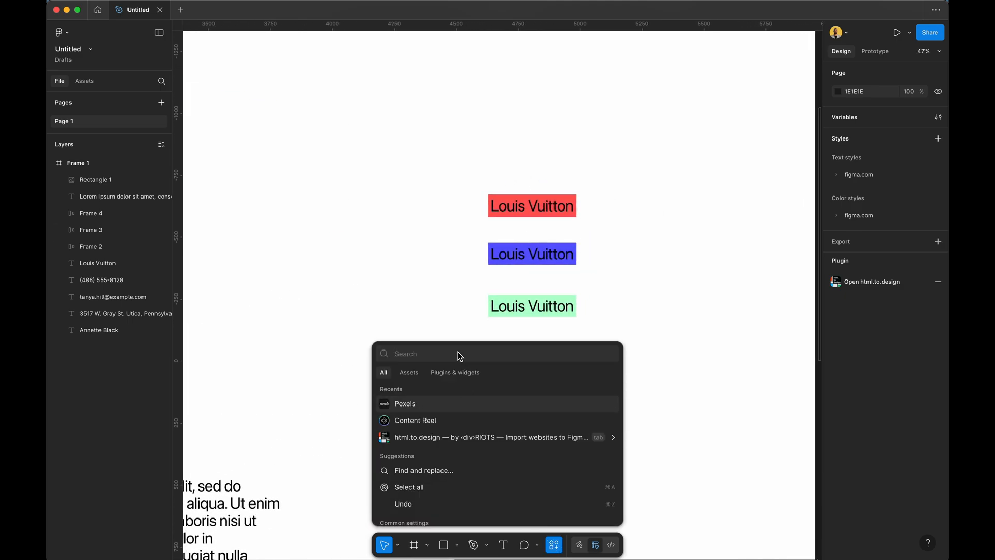
Search 'stark' and run the Stark Contrast & Accessibility Checker plugin.
text(starj)
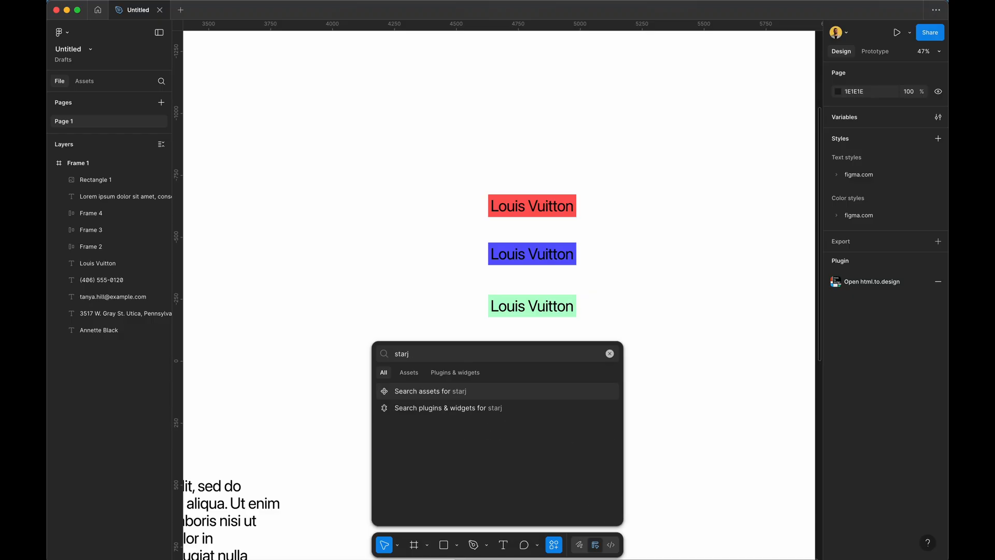
key(BackSpace)
text(k)
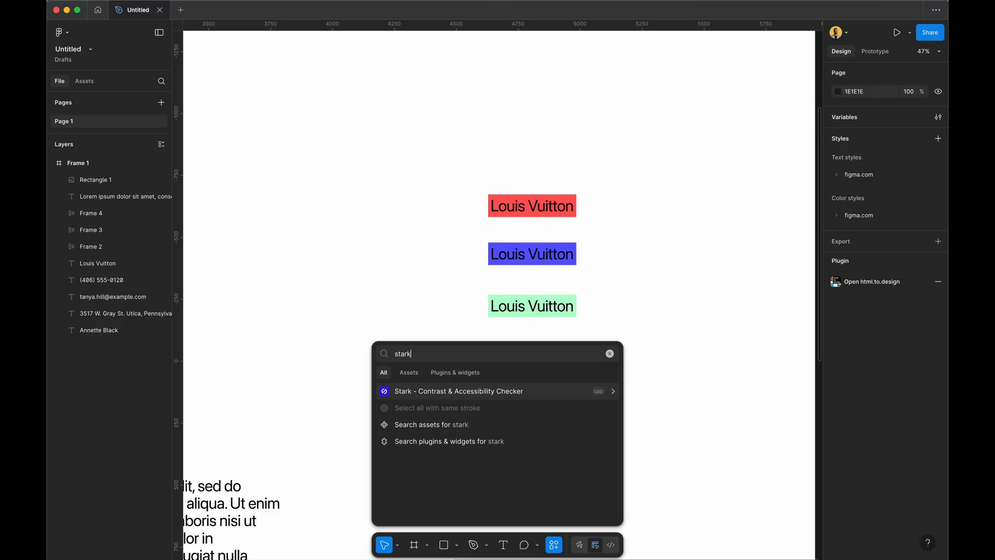
key(Return)
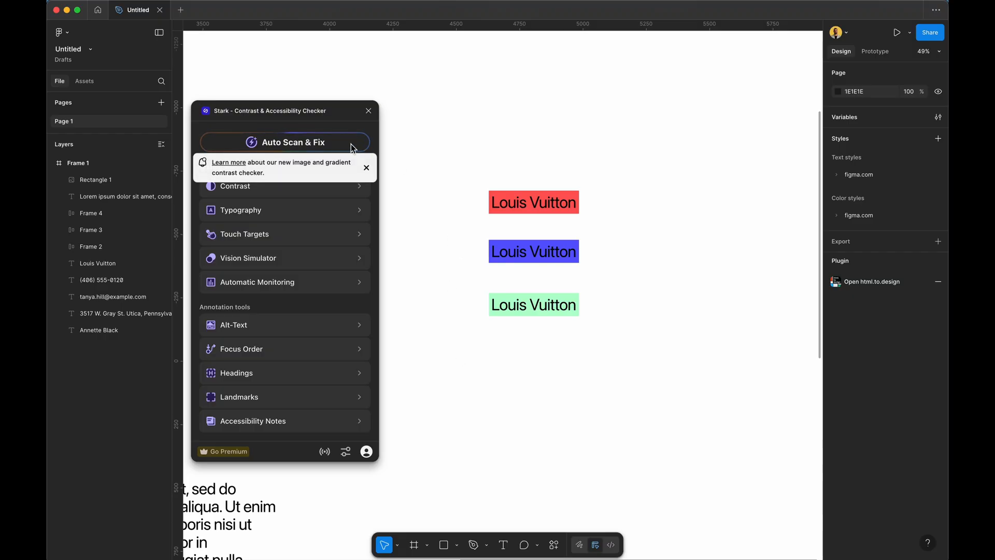
Dismiss the plugin notice and run a contrast check on the red Louis Vuitton frame.
click(367, 168)
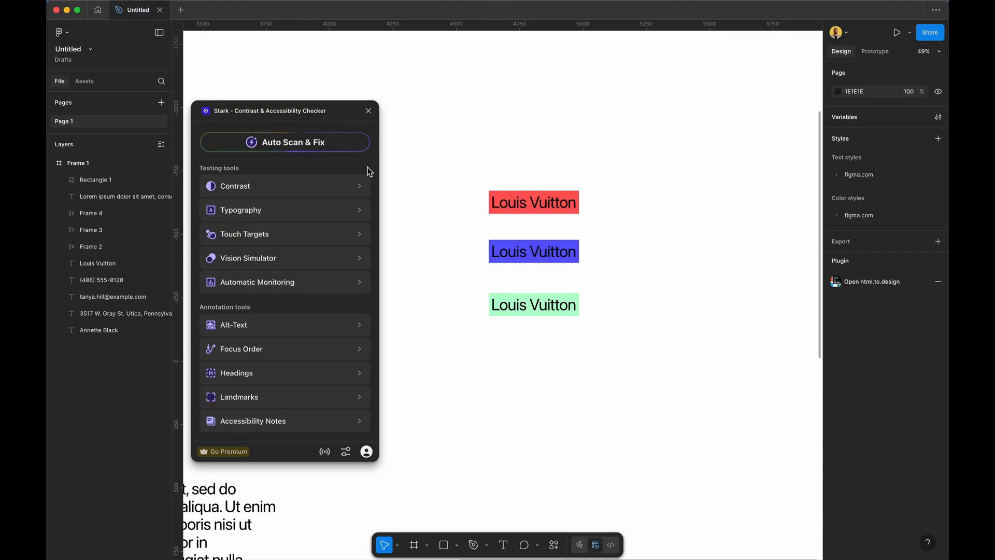
click(531, 203)
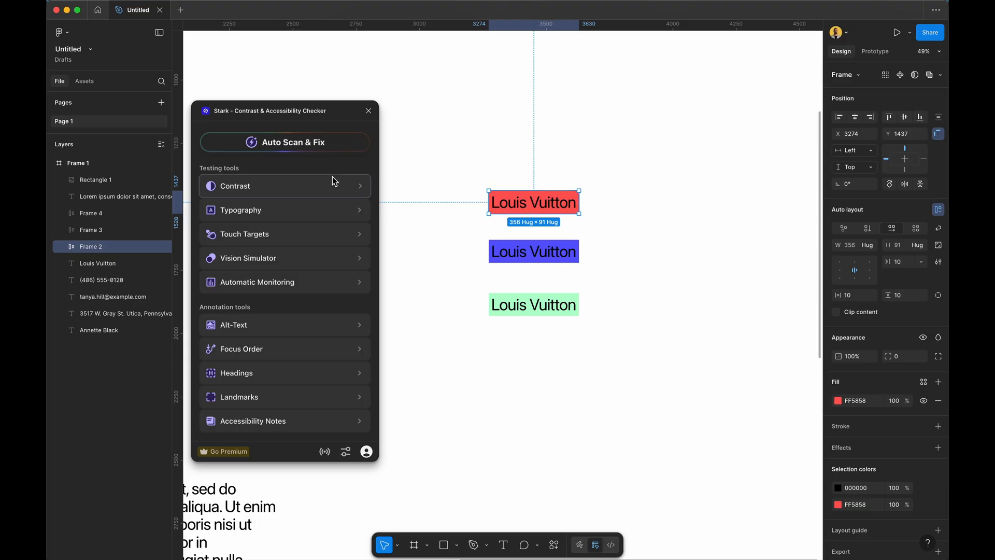
click(302, 186)
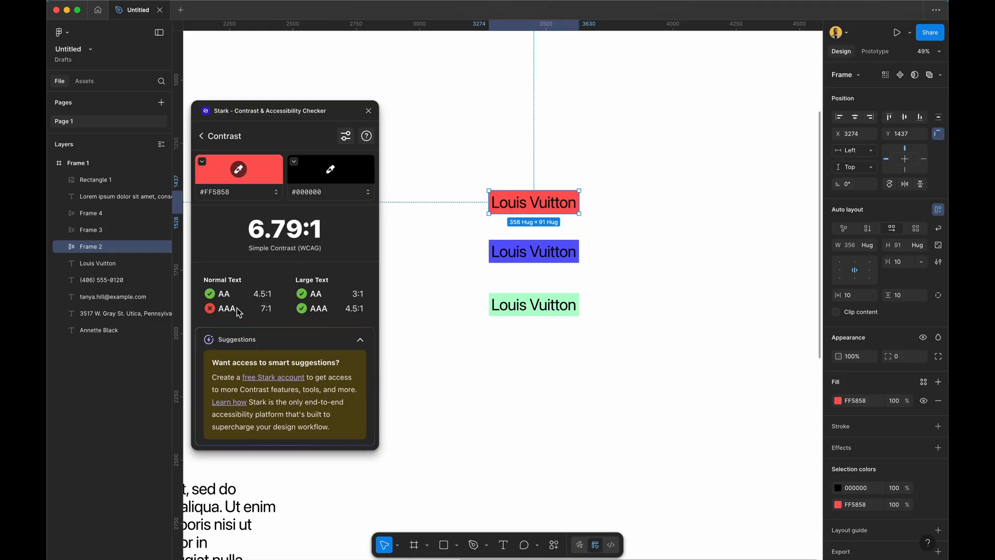
Check the text contrast of the blue and light green Louis Vuitton frames.
click(528, 247)
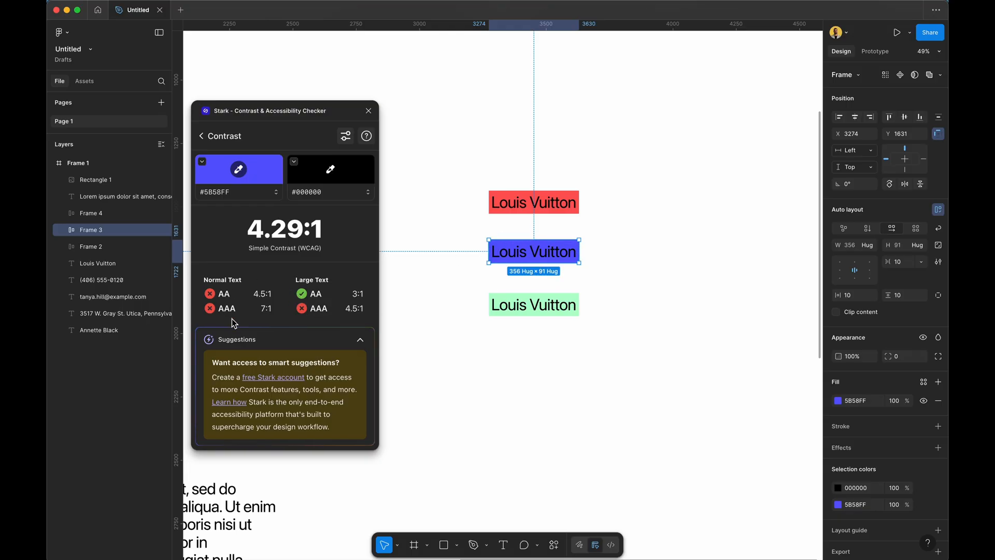
click(511, 306)
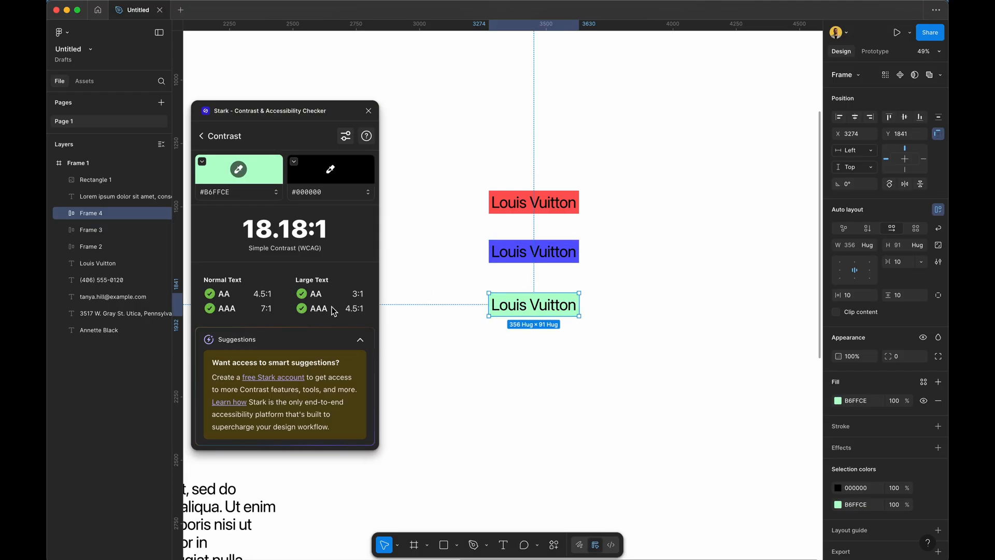
click(201, 132)
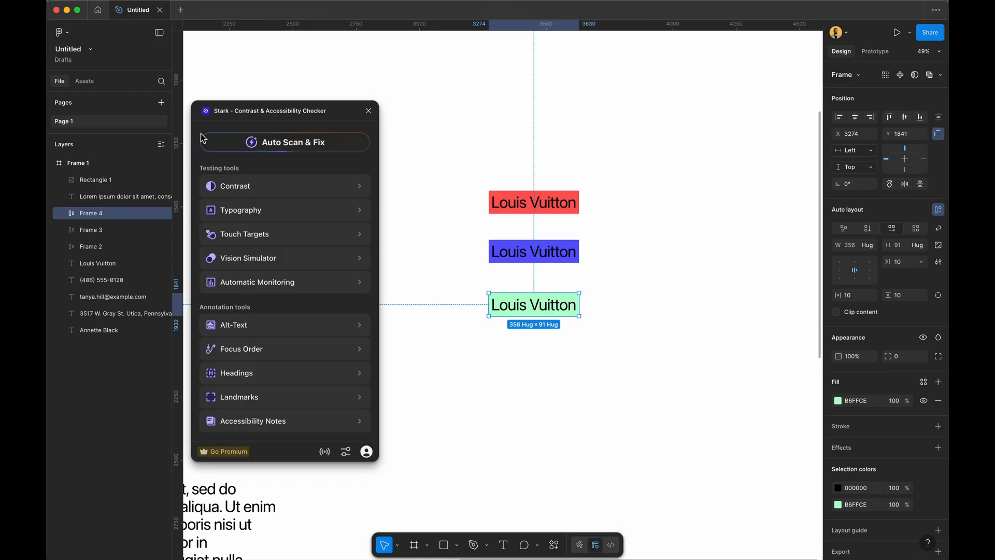
Try the Typography and Touch Targets checks, then close the Stark checker.
click(259, 213)
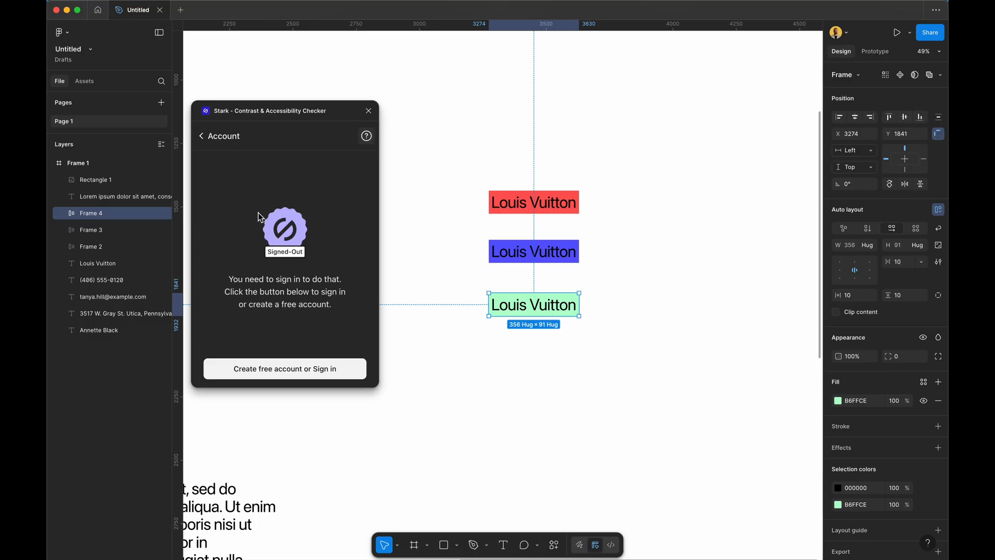
click(204, 137)
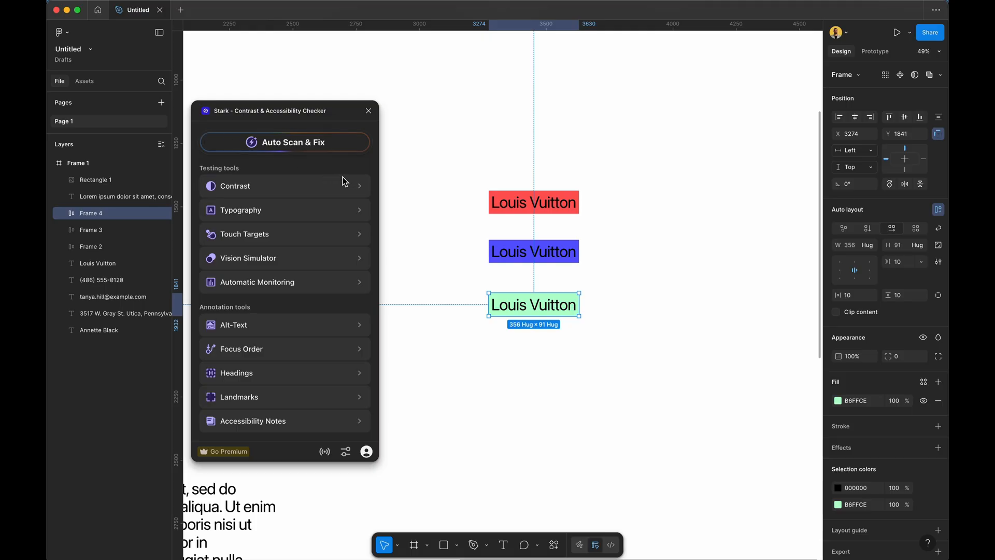
click(319, 234)
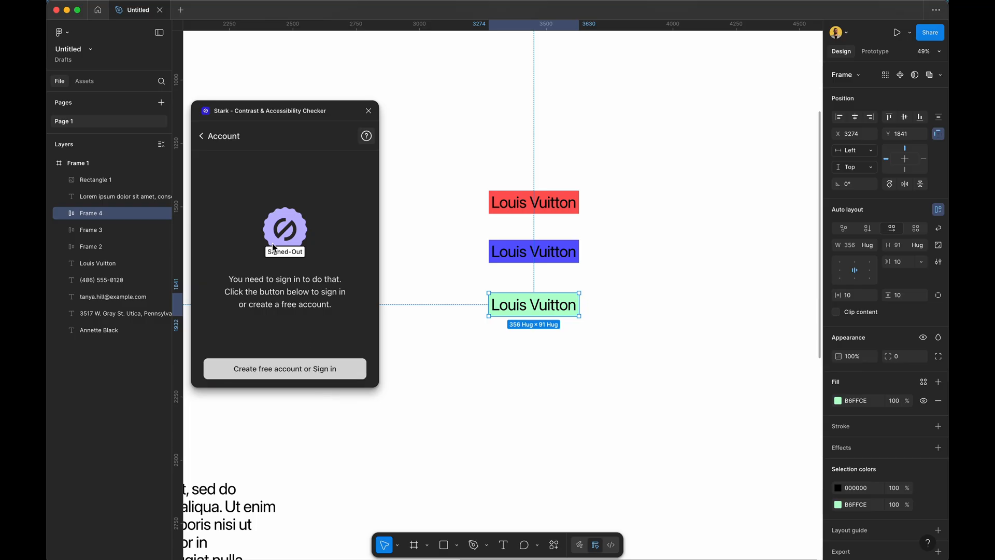
click(202, 141)
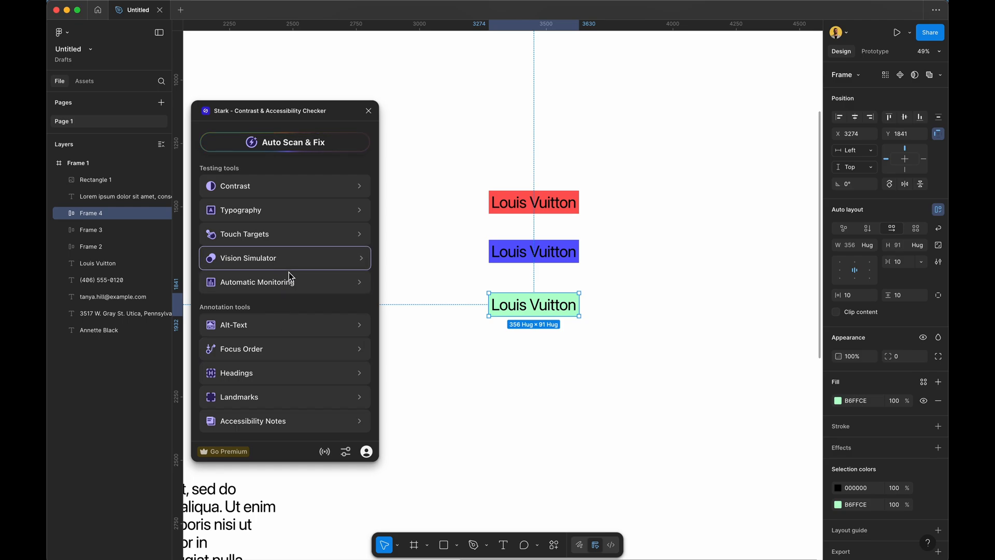
click(368, 112)
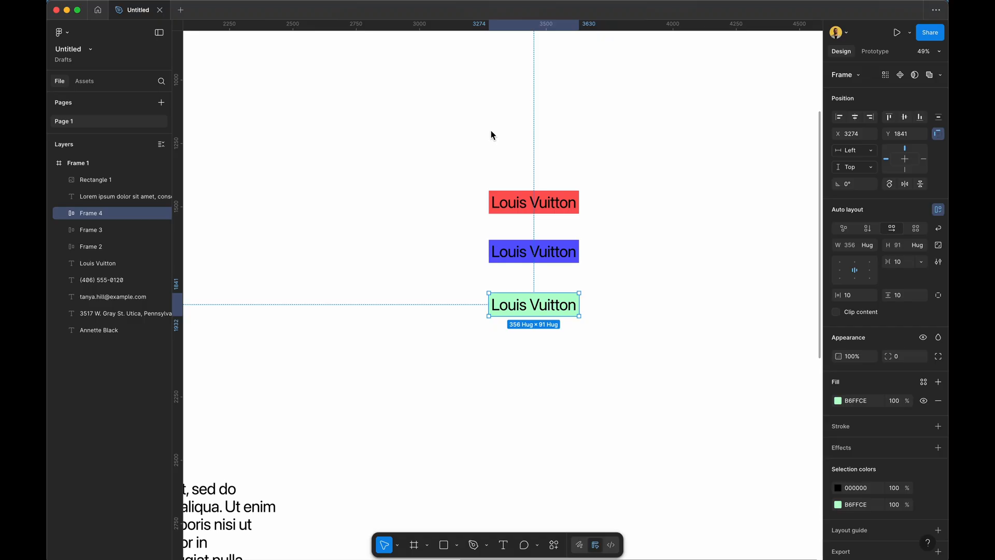
Search 'mat' and launch the Material Design Icons plugin.
click(553, 544)
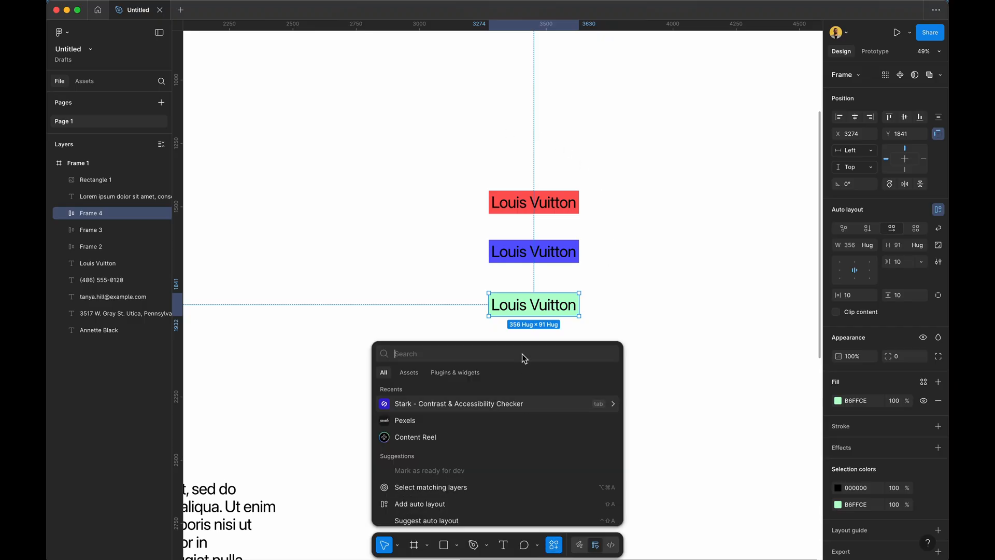
text(mat)
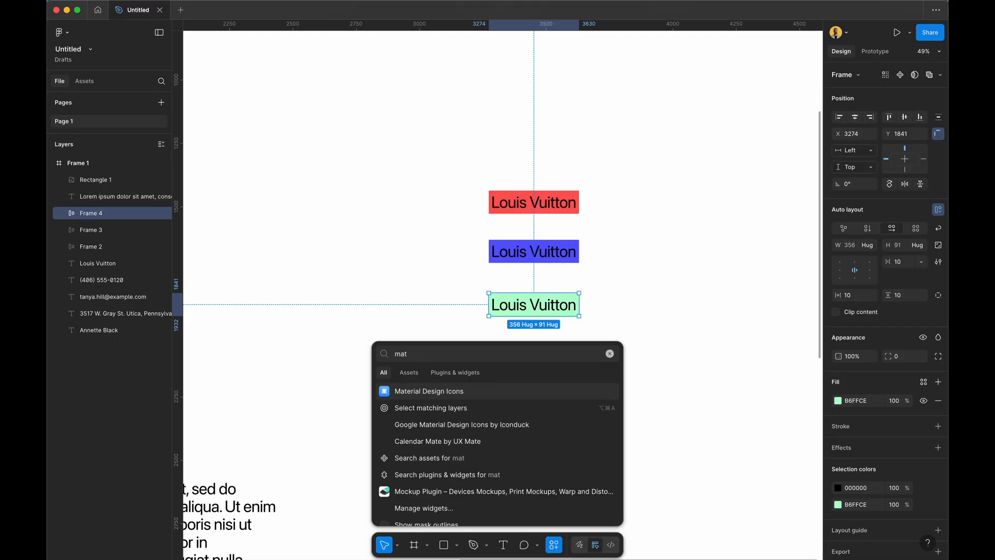
scroll(433, 409, down, 1)
scroll(433, 409, up, 1)
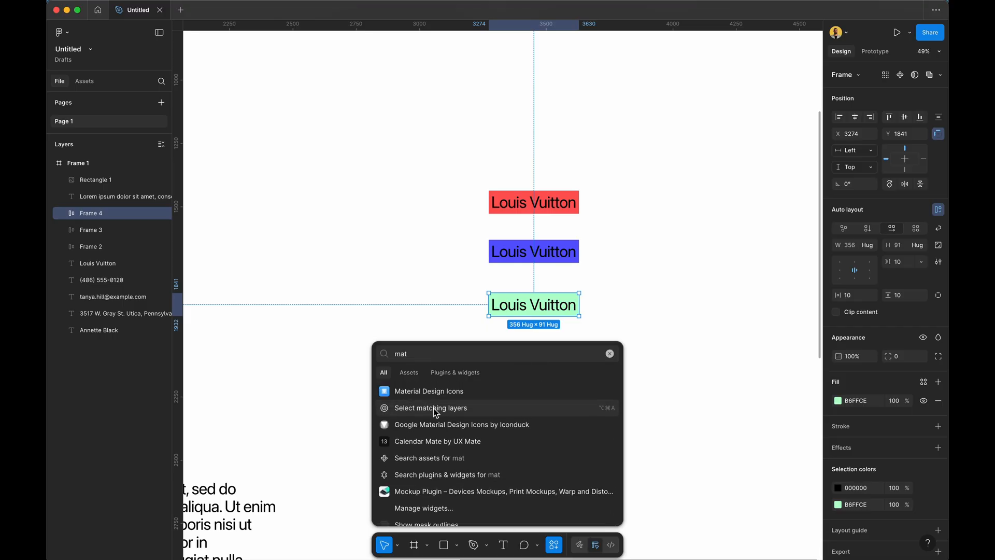
click(438, 392)
scroll(397, 356, down, 3)
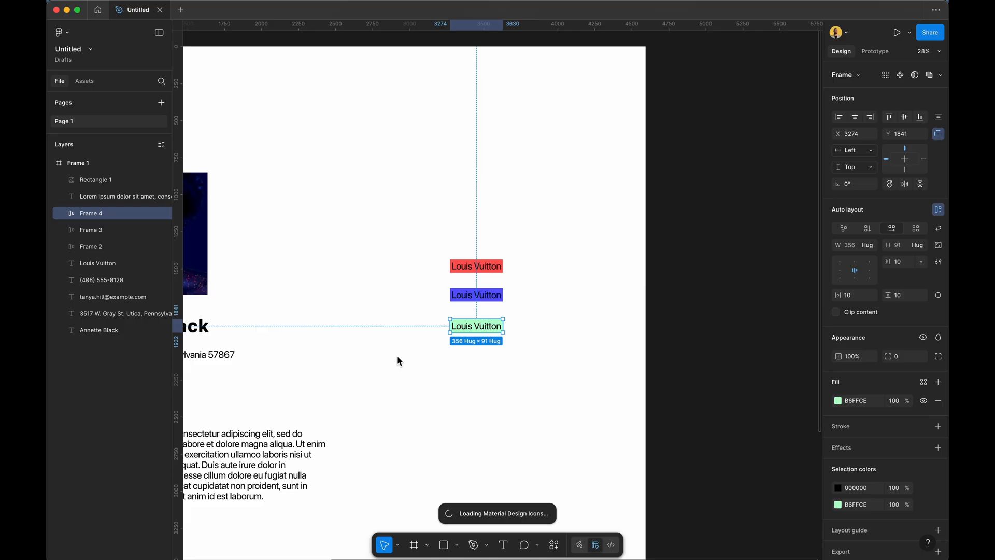
scroll(397, 355, left, 3)
scroll(397, 352, left, 2)
scroll(396, 352, down, 3)
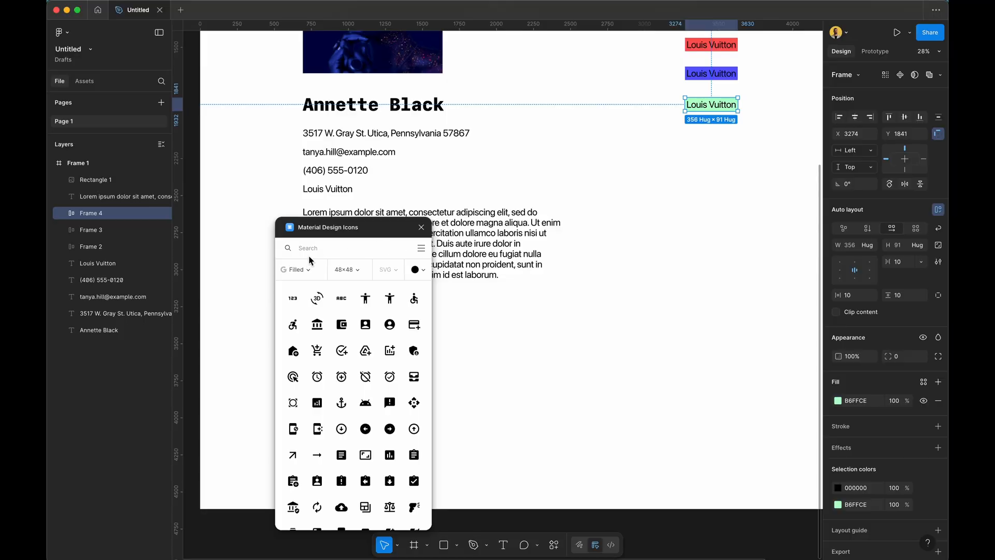
Set icons to Two Tone, blue, 24×24 and insert test wallet and account box icons.
click(300, 270)
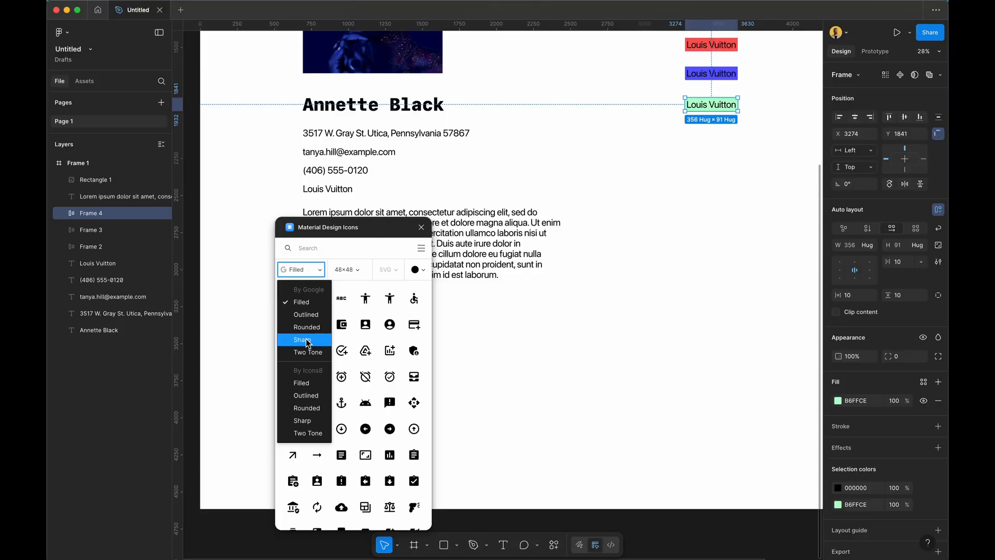
click(309, 354)
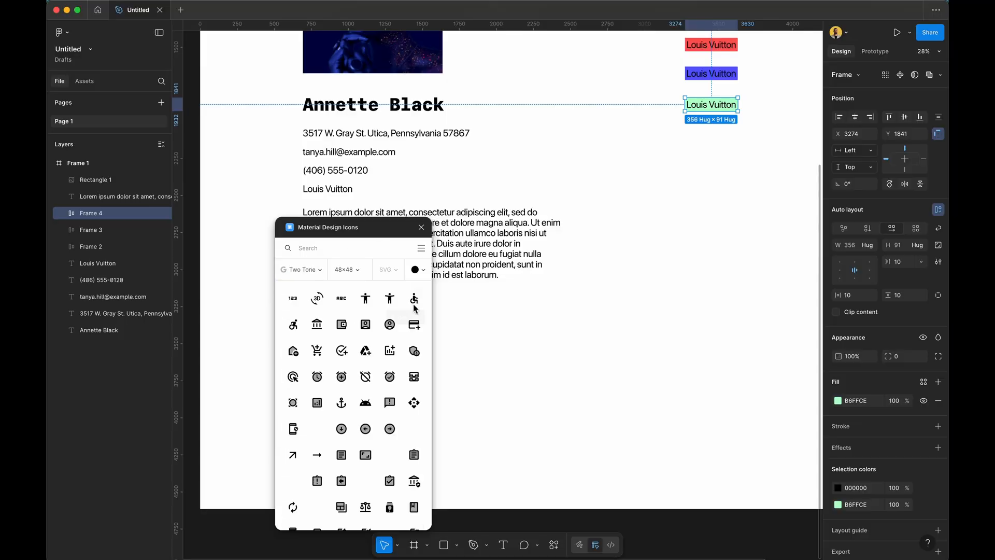
click(416, 269)
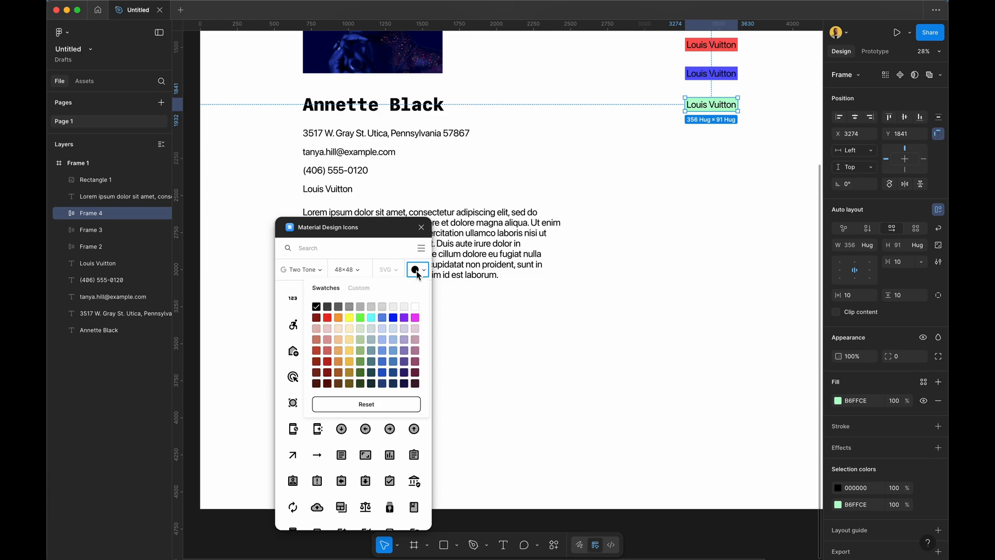
click(383, 319)
click(347, 474)
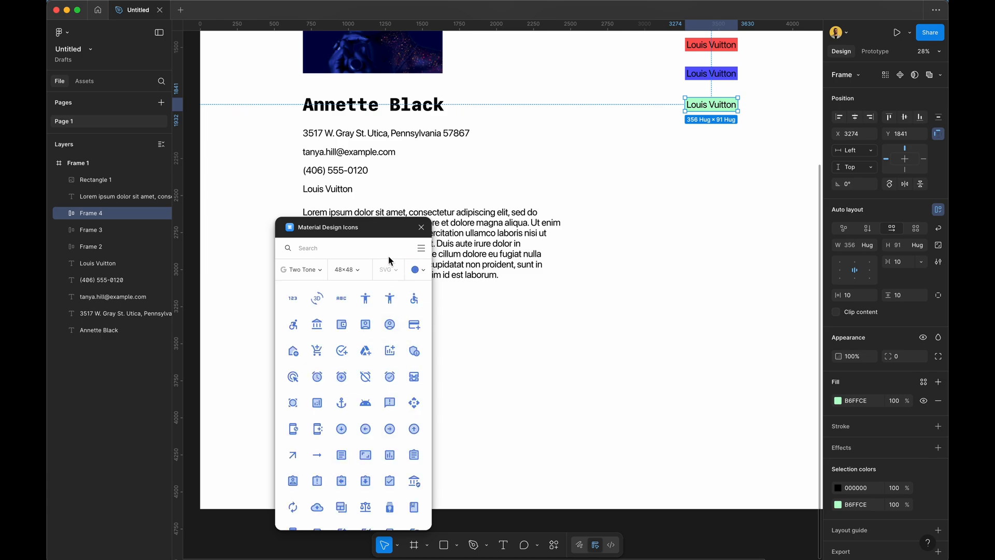
click(349, 268)
click(356, 289)
click(341, 325)
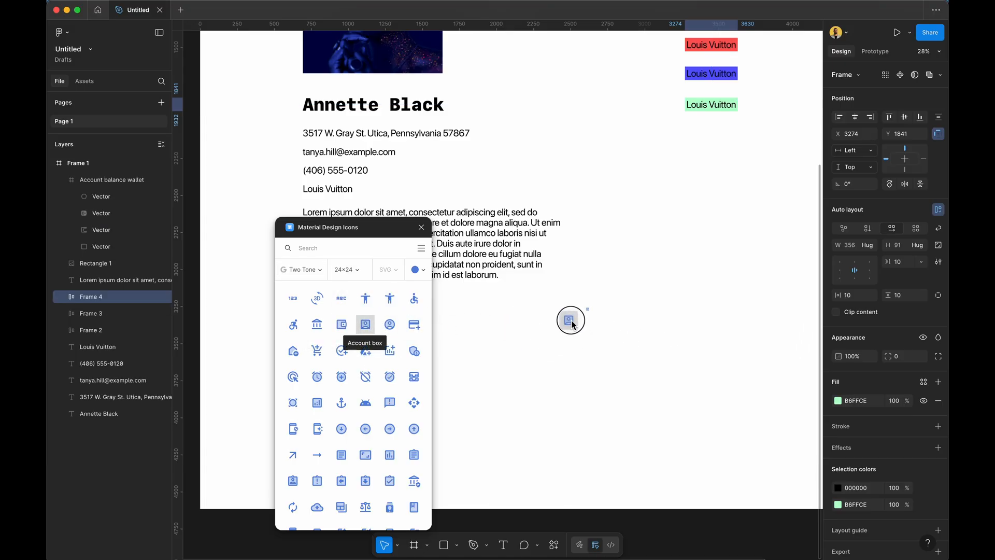
click(360, 324)
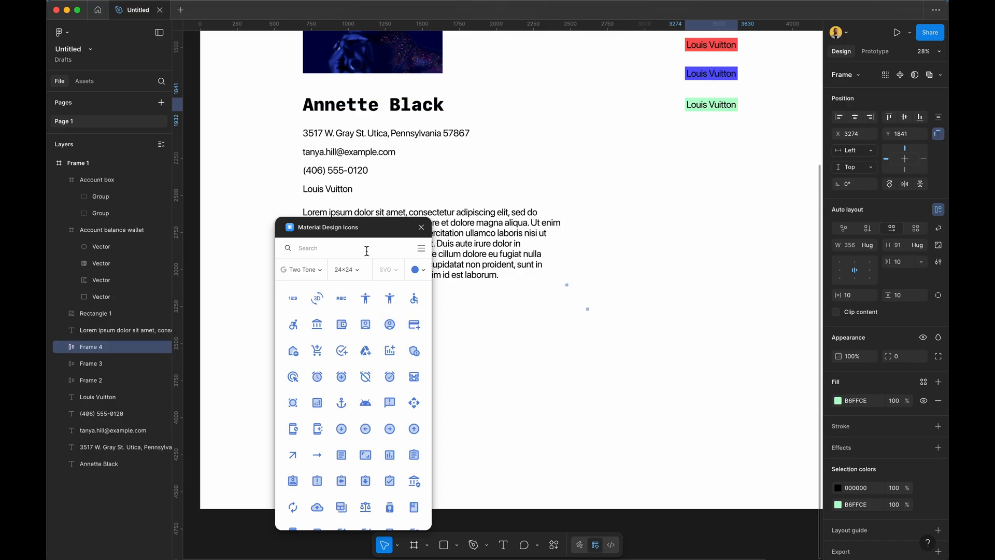
Place a 384×384 wallet icon on the canvas and delete the small test icons.
click(348, 269)
click(357, 339)
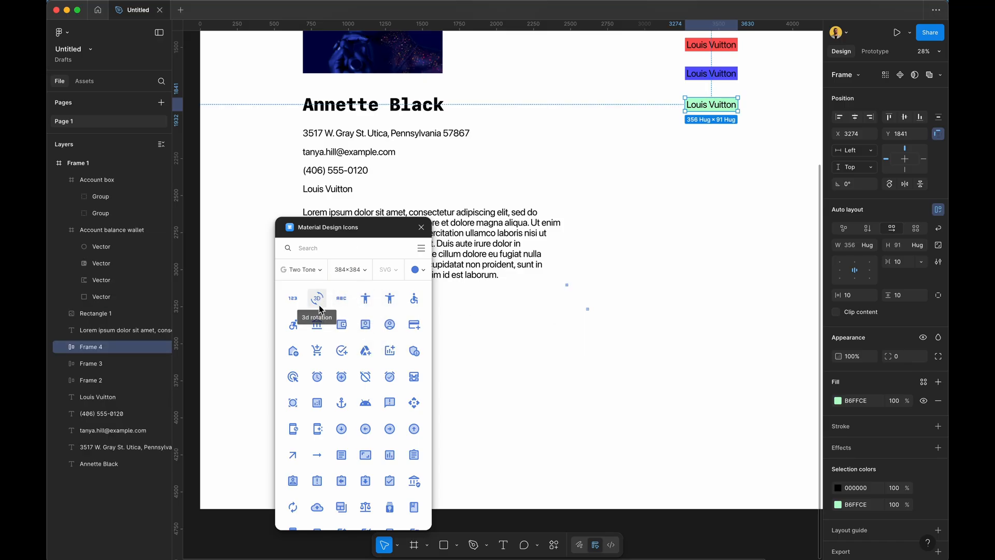
drag(342, 325, 493, 357)
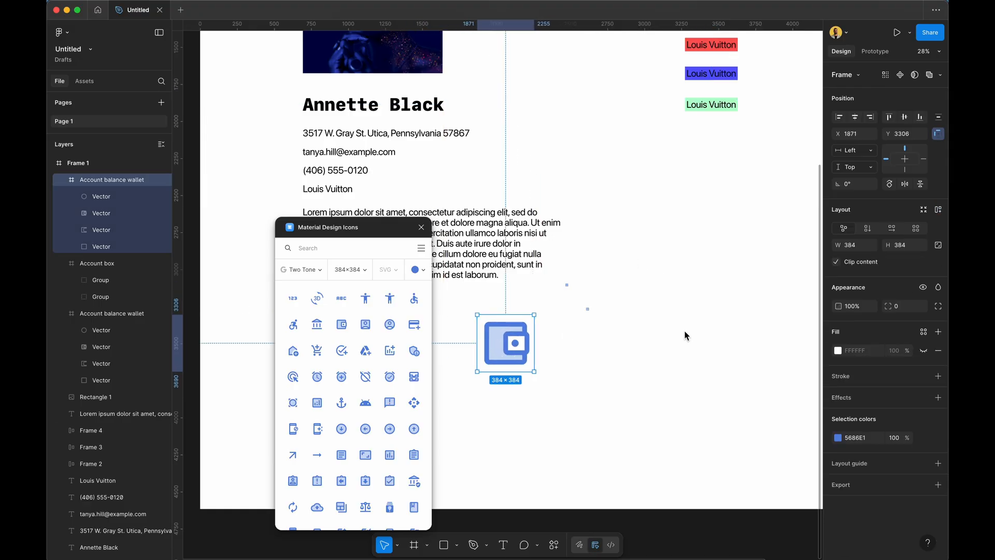
drag(645, 348, 569, 284)
key(Delete)
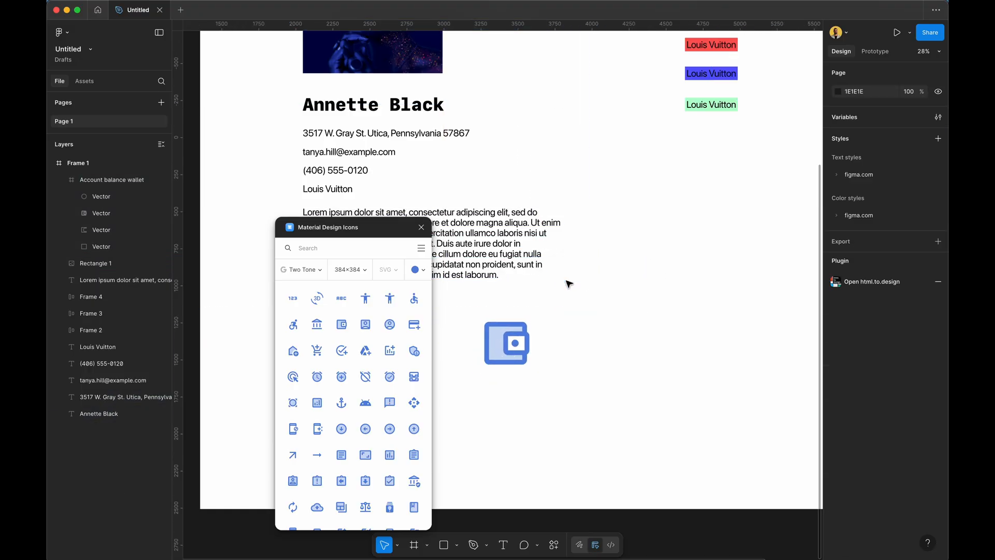
Position the wallet icon below the body text with the wheelchair icon beside it.
scroll(539, 283, left, 5)
drag(648, 339, 460, 311)
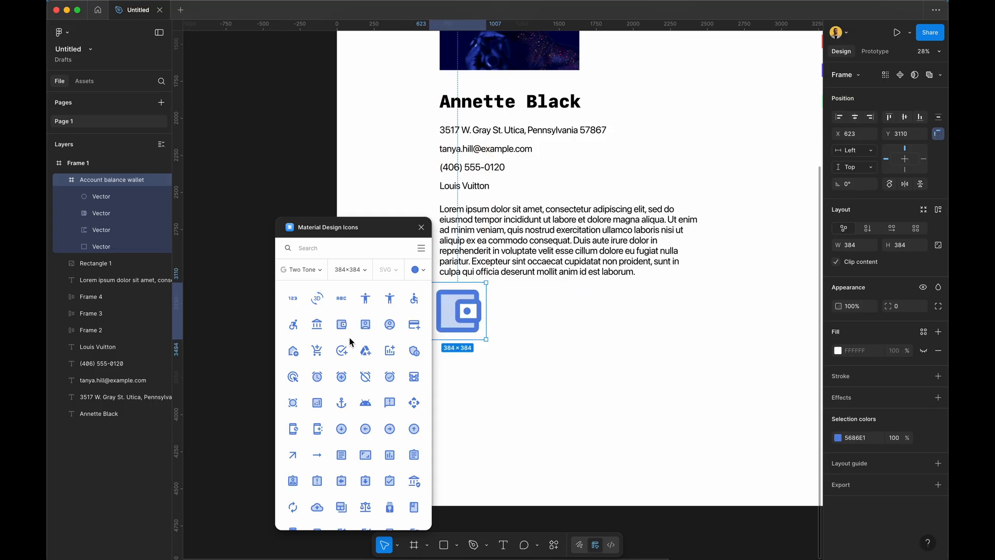
drag(297, 326, 522, 326)
click(311, 269)
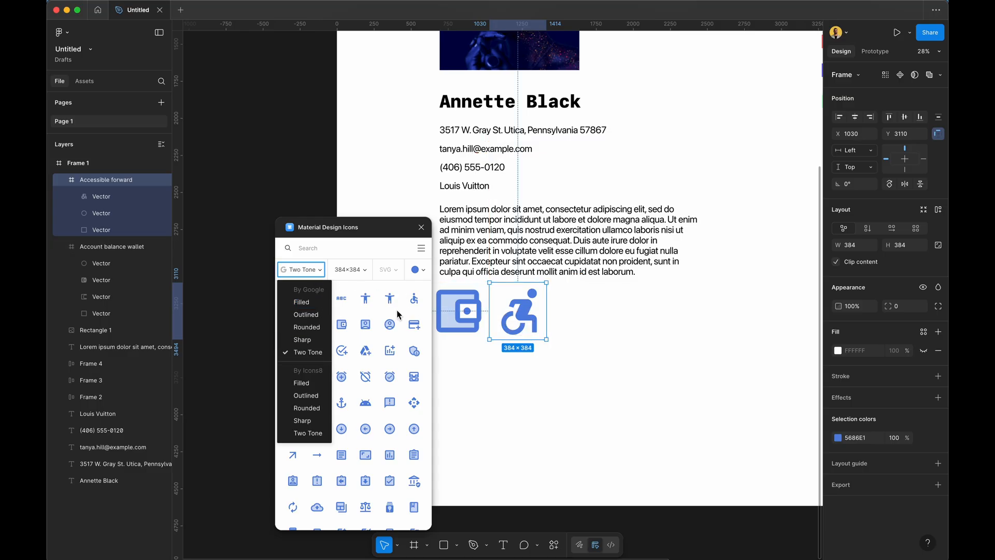
click(499, 462)
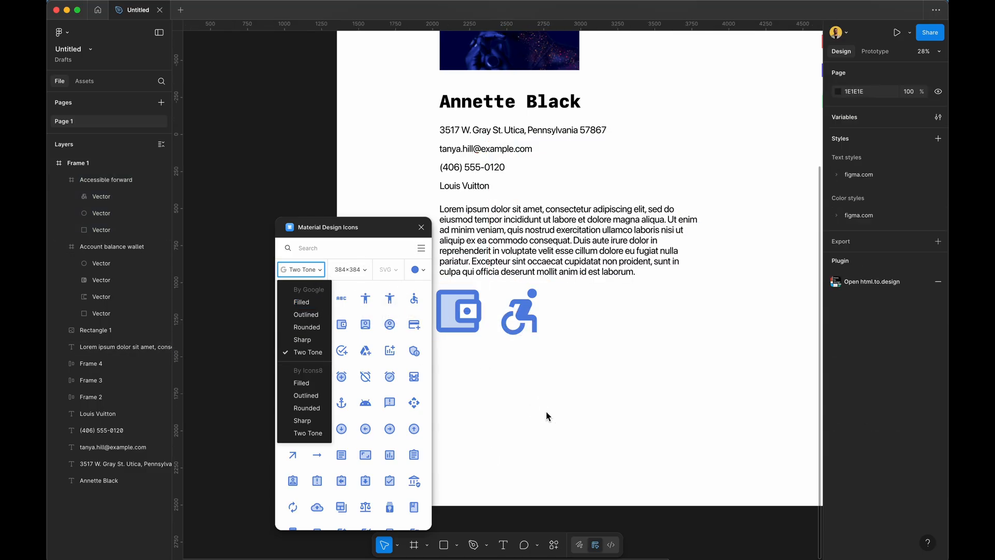
click(423, 228)
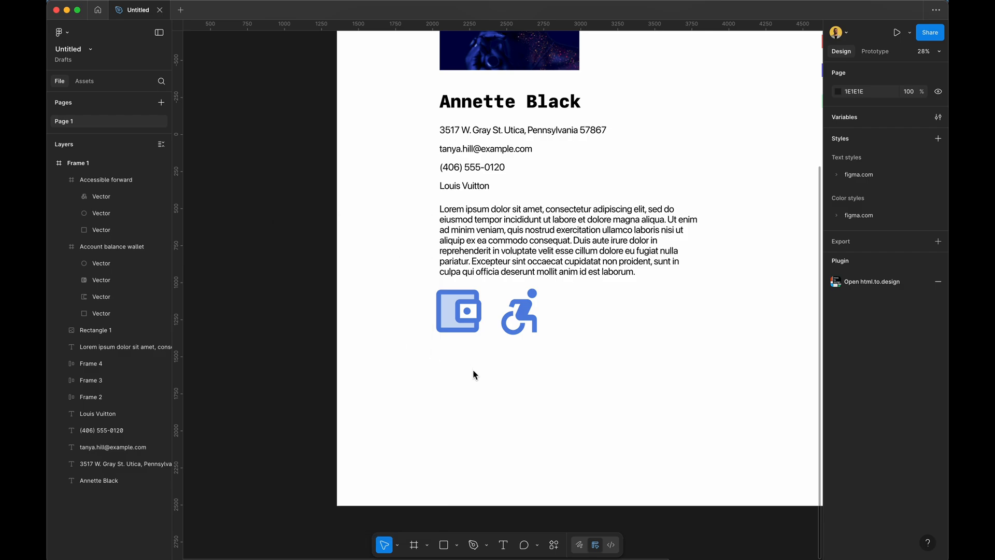
Search 'ill' and launch the Illustrations plugin.
click(553, 544)
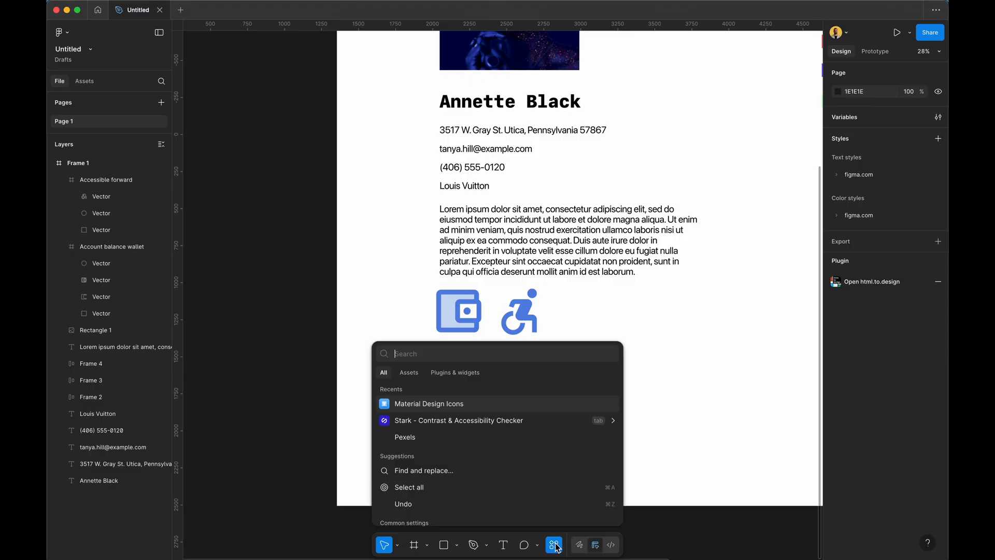
text(illu)
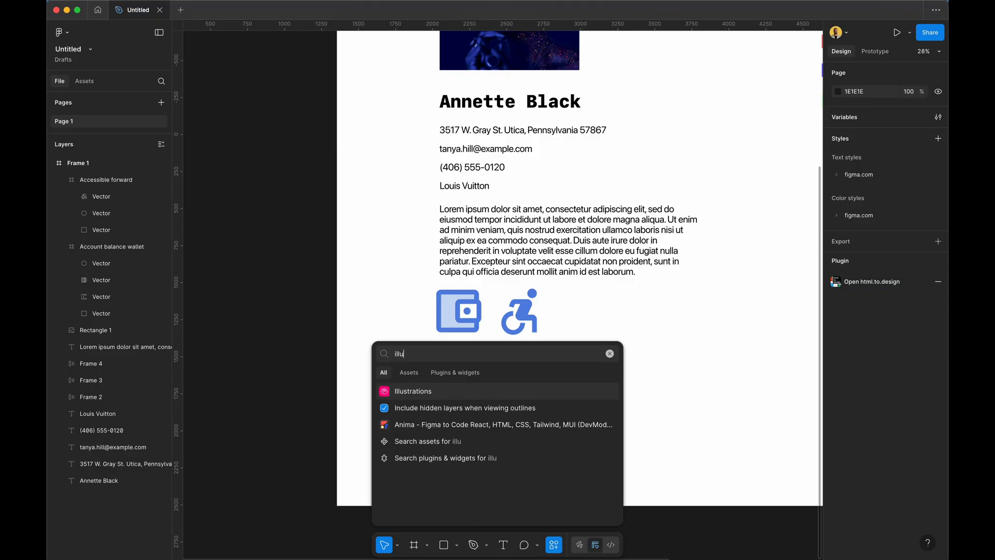
key(Return)
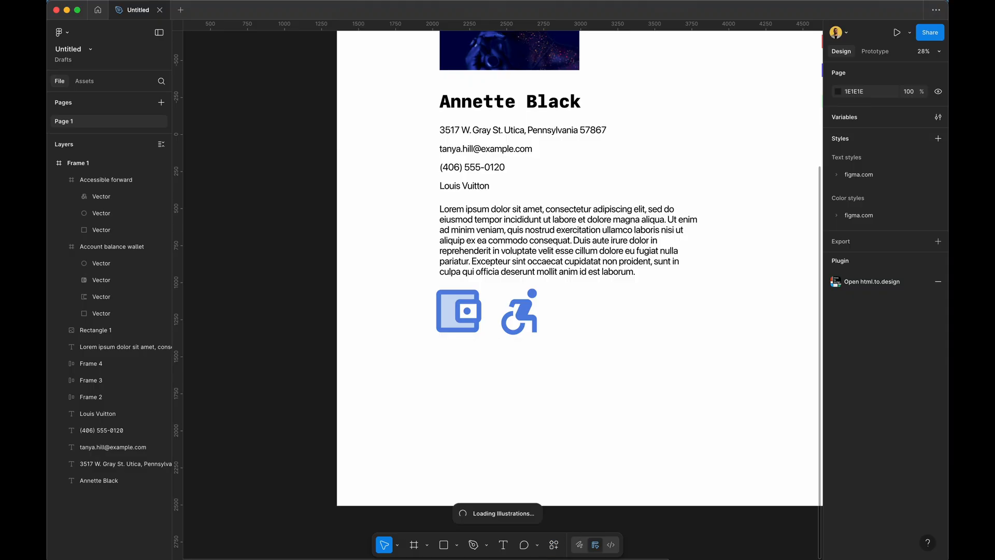
scroll(503, 295, up, 9)
scroll(502, 295, right, 3)
scroll(503, 295, down, 7)
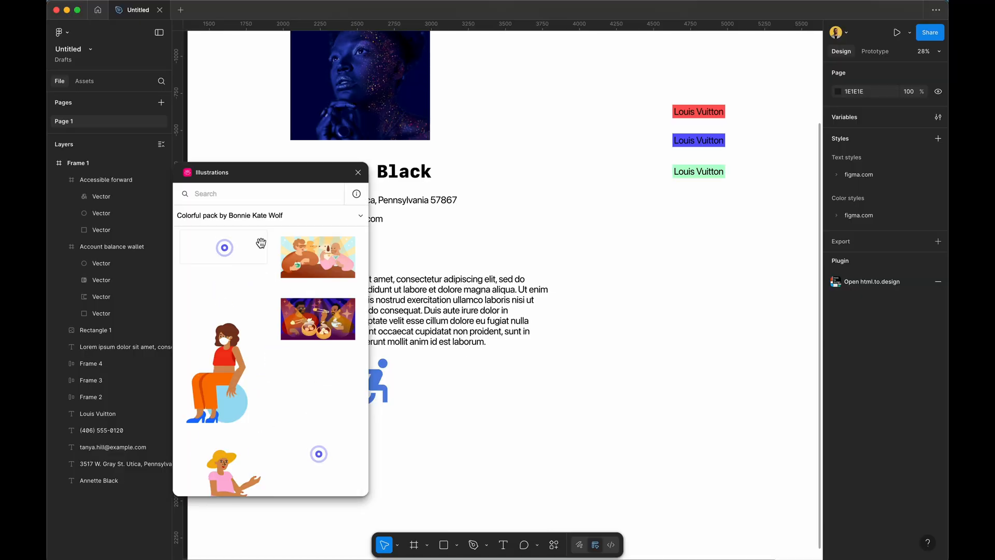
Add the 3D jar and 3D heart from the 3D Elite pack to the canvas.
click(250, 214)
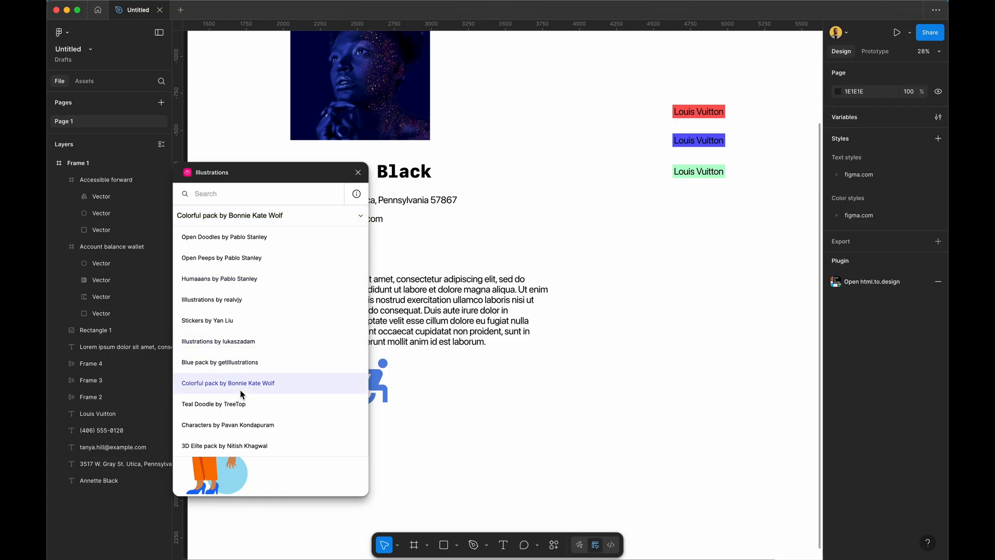
click(222, 446)
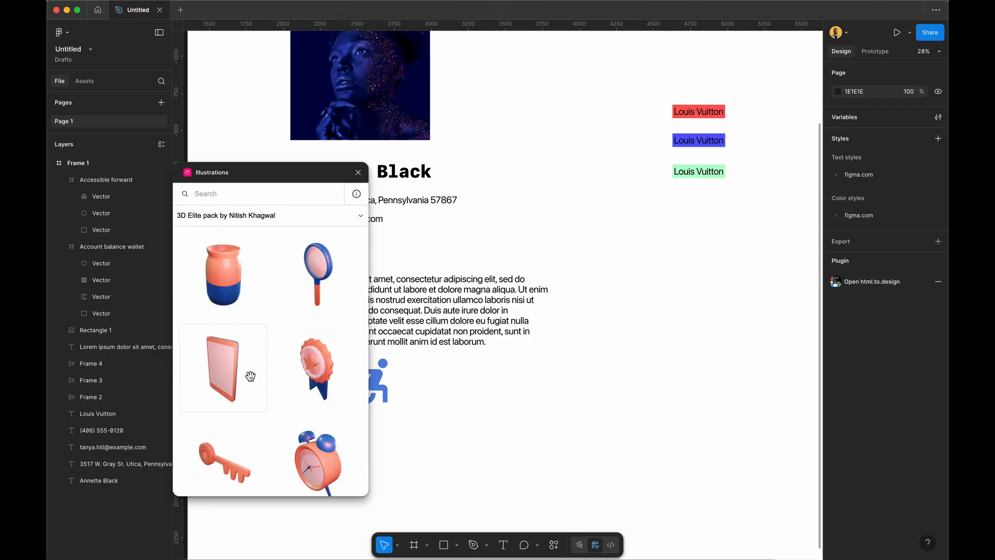
drag(230, 274, 544, 202)
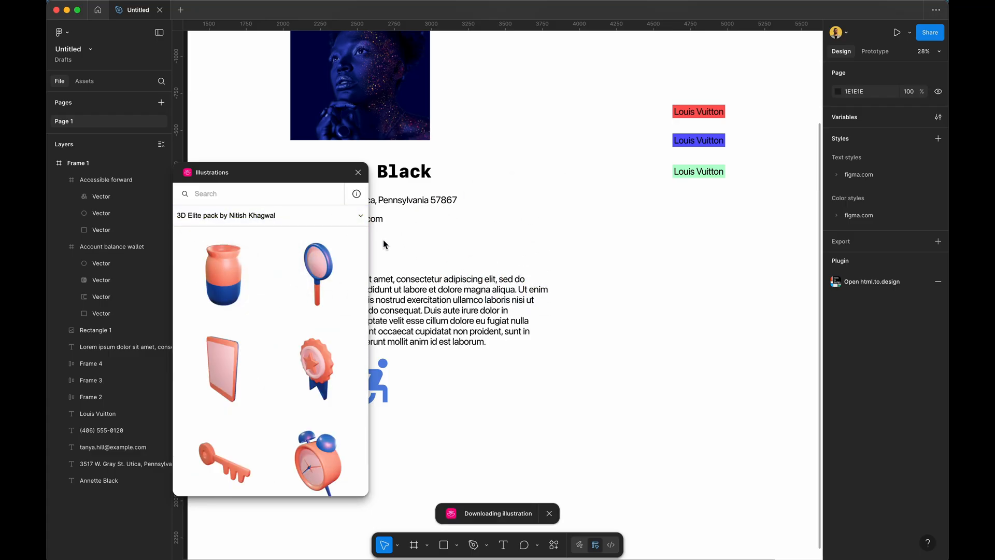
scroll(278, 344, down, 20)
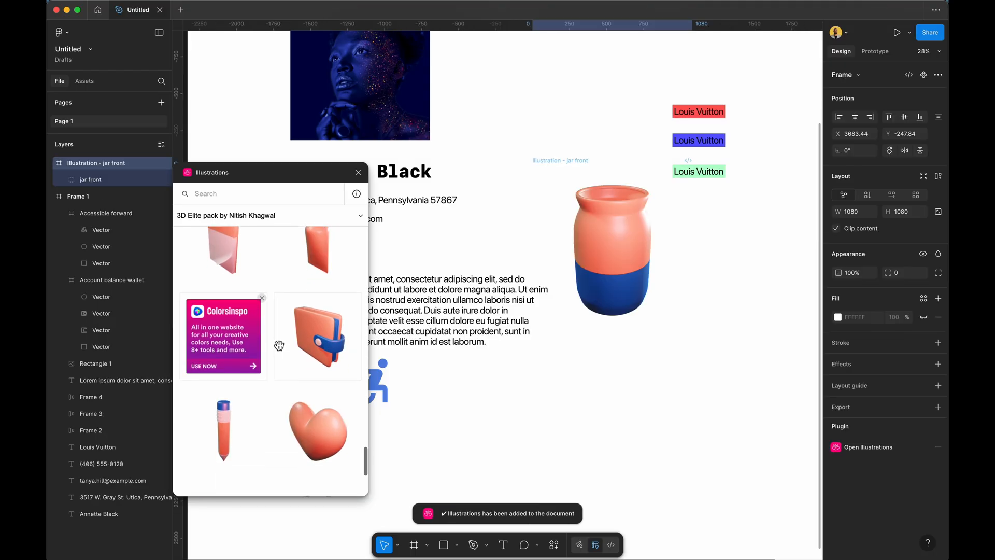
drag(317, 426, 407, 436)
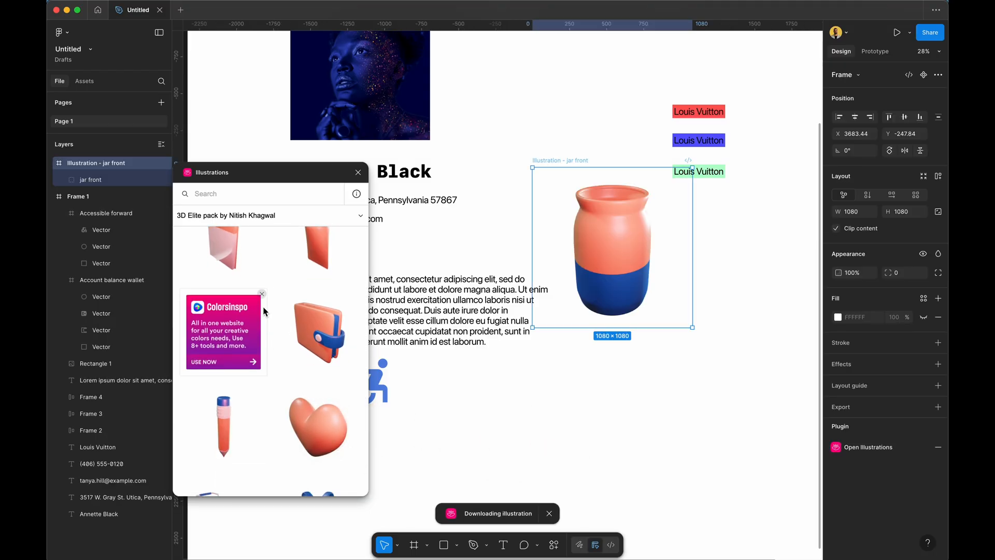
Add an Open Peeps face doodle and the Open Doodles plant-holding illustration.
click(233, 215)
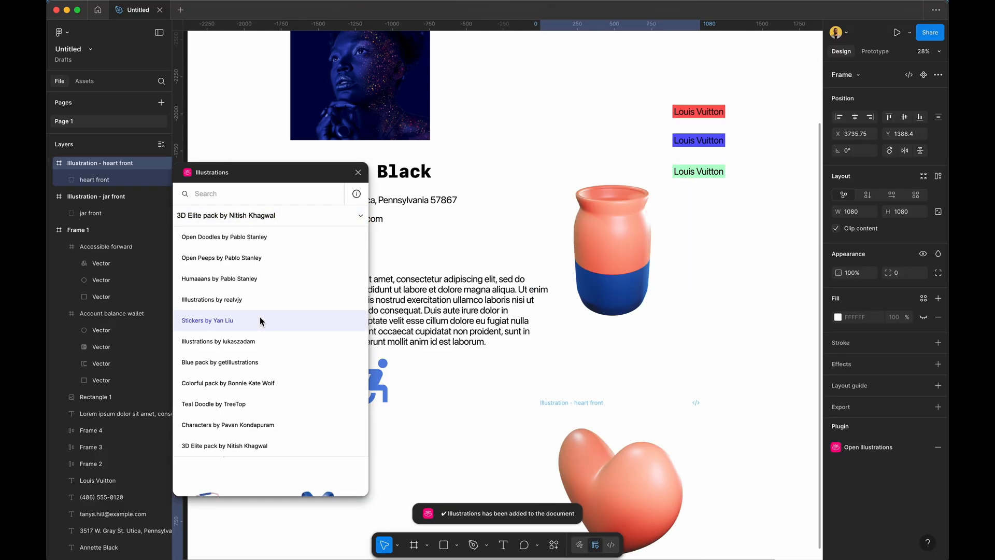
click(244, 263)
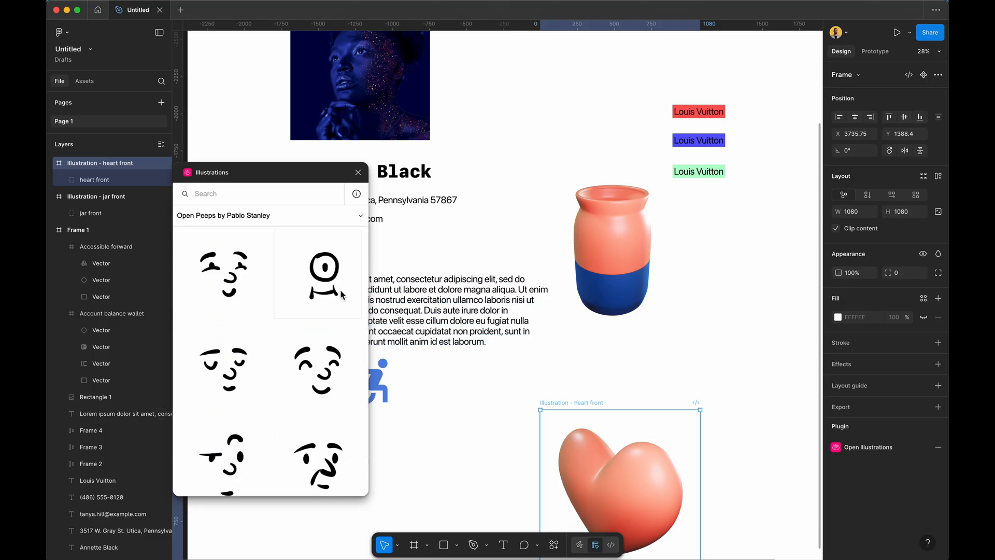
drag(234, 277, 702, 301)
click(216, 217)
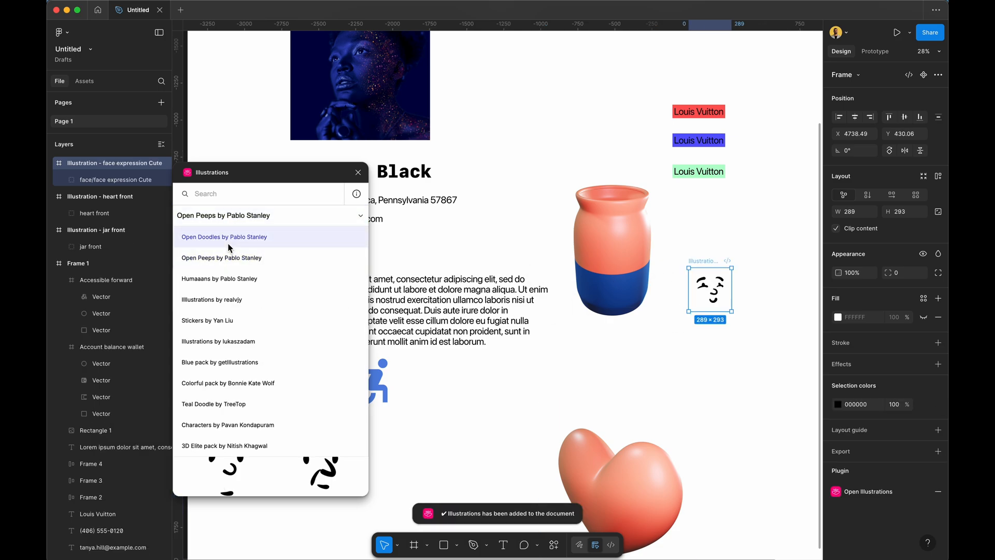
click(228, 242)
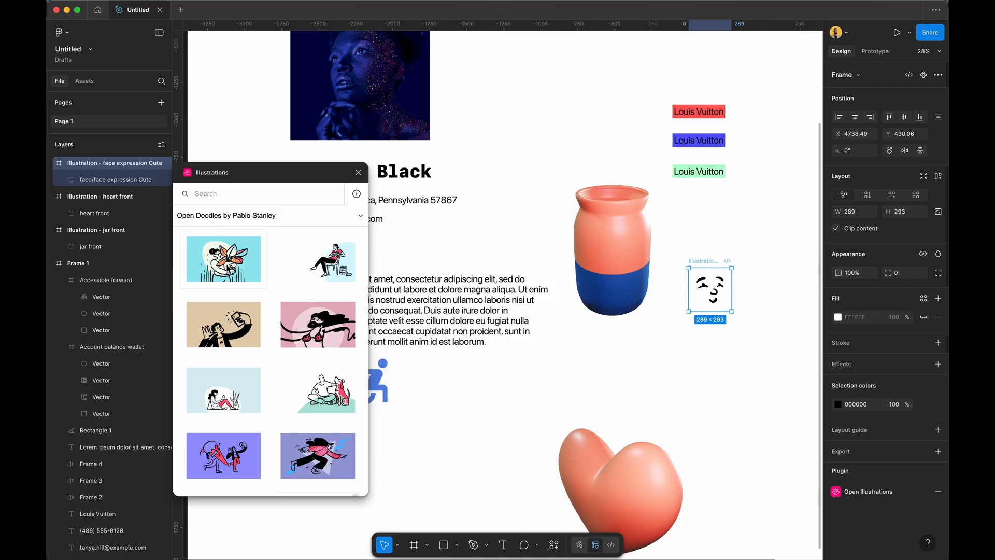
drag(226, 266, 641, 175)
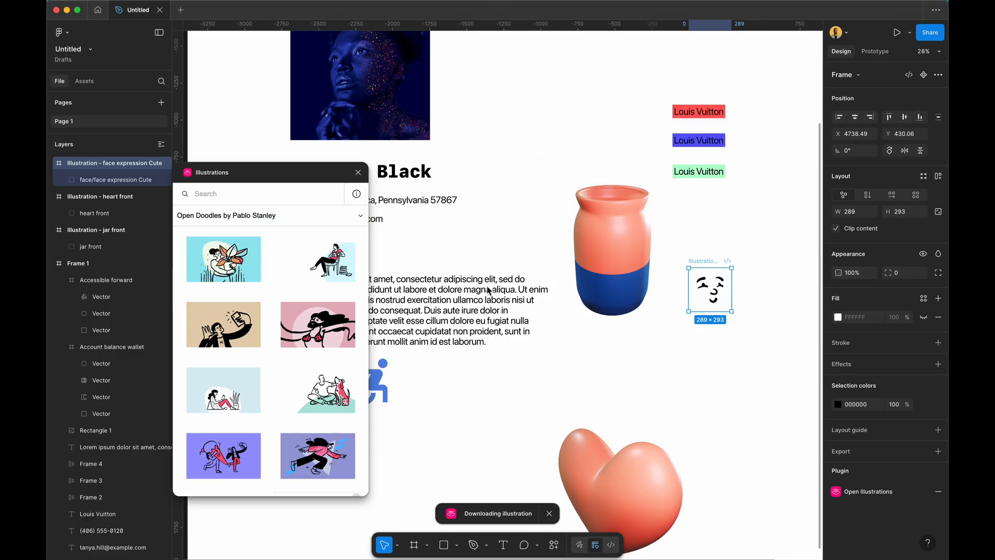
scroll(487, 356, down, 5)
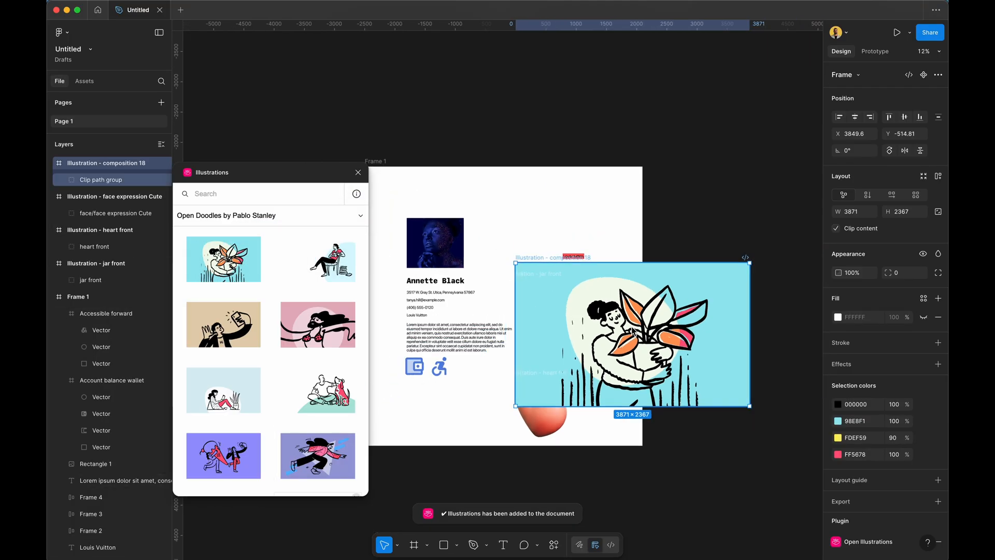
Shrink the plant illustration proportionally and move it into the card's top area.
drag(631, 327, 616, 235)
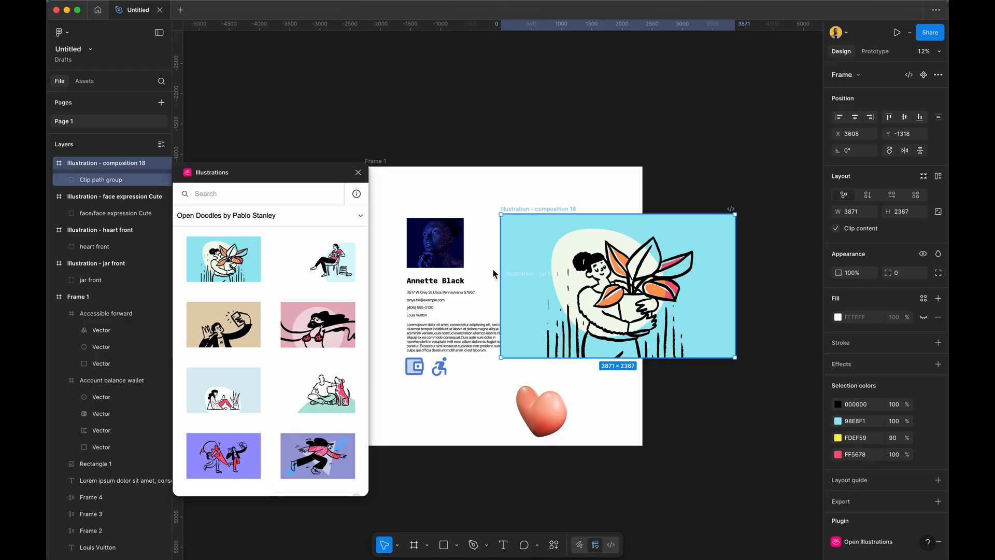
click(424, 255)
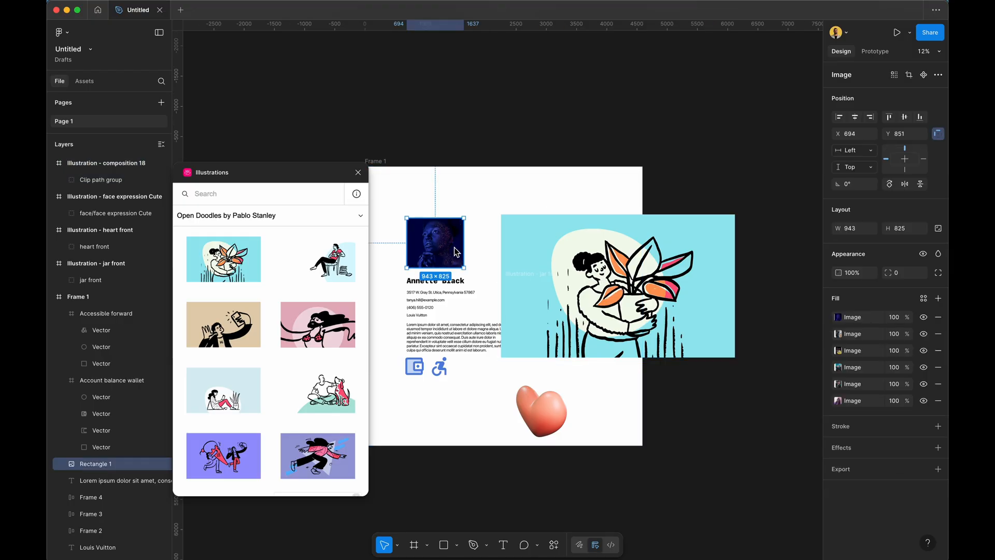
click(555, 264)
drag(500, 214, 625, 254)
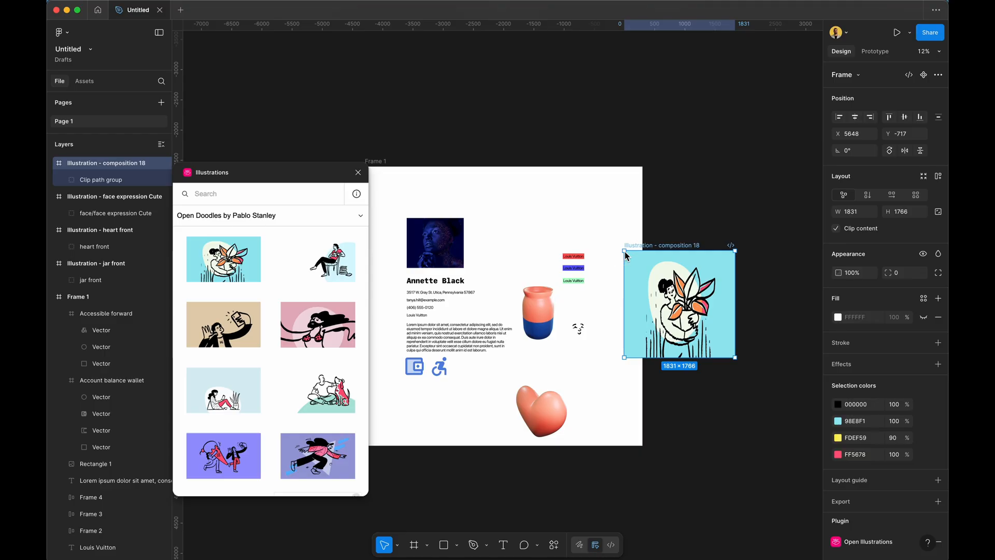
key(super+z)
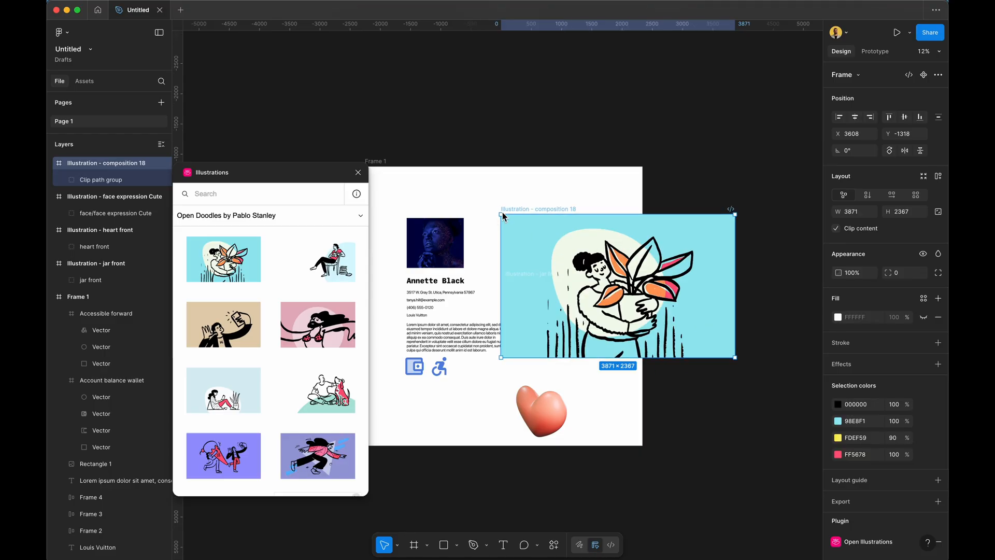
drag(500, 214, 643, 301)
drag(726, 333, 569, 219)
click(644, 234)
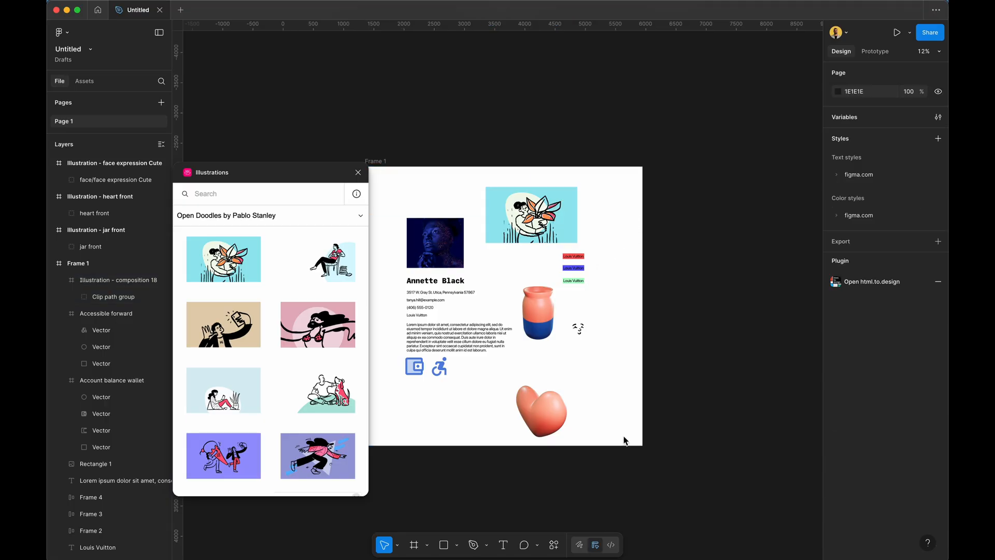
Delete the heart, jar and face illustrations and move the plant to the card's lower right.
drag(624, 439, 539, 265)
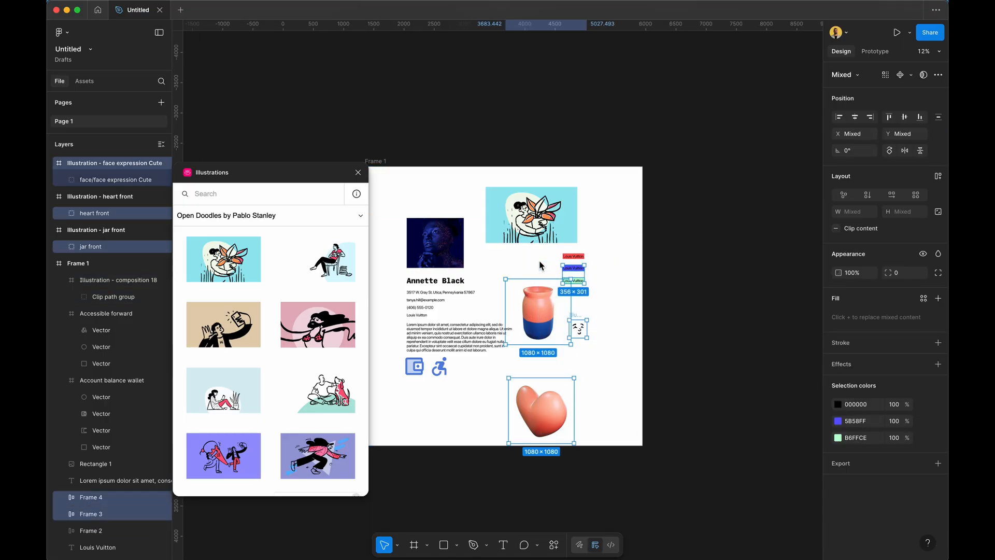
key(Delete)
click(541, 231)
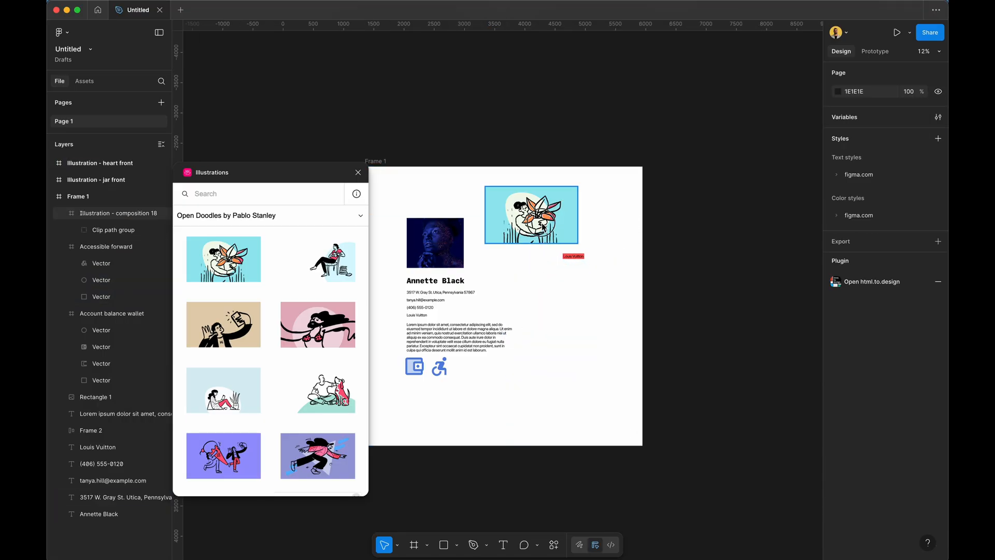
drag(541, 230, 579, 354)
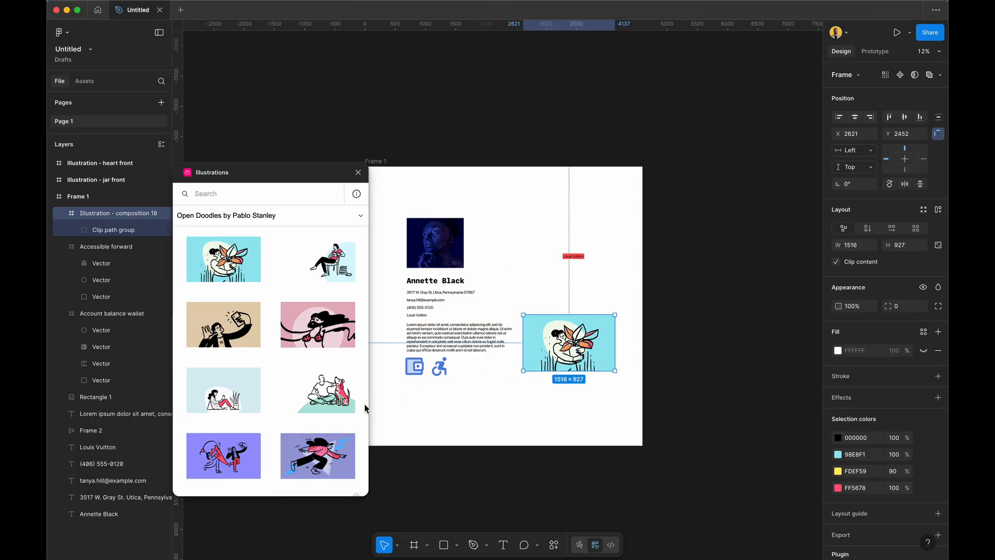
scroll(543, 262, up, 5)
scroll(543, 262, up, 4)
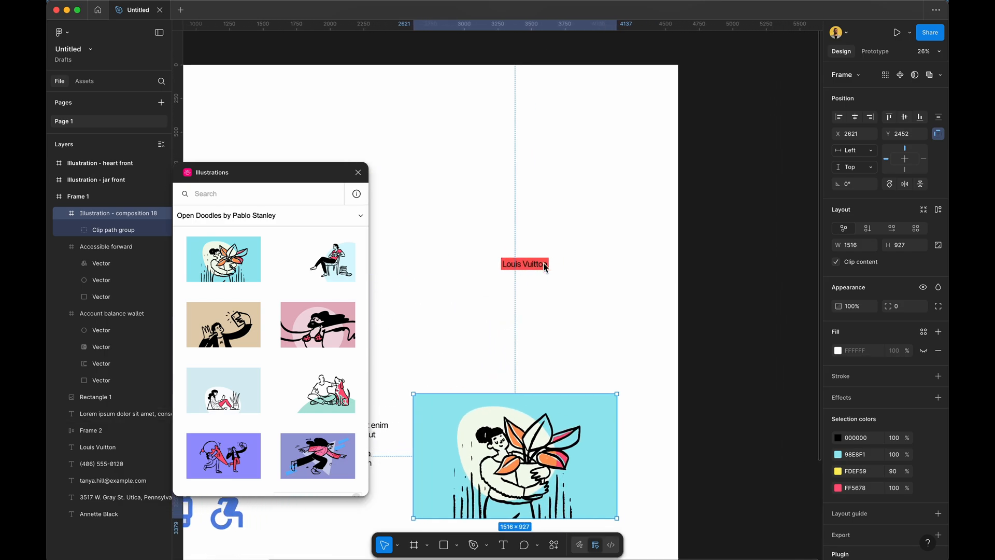
click(534, 228)
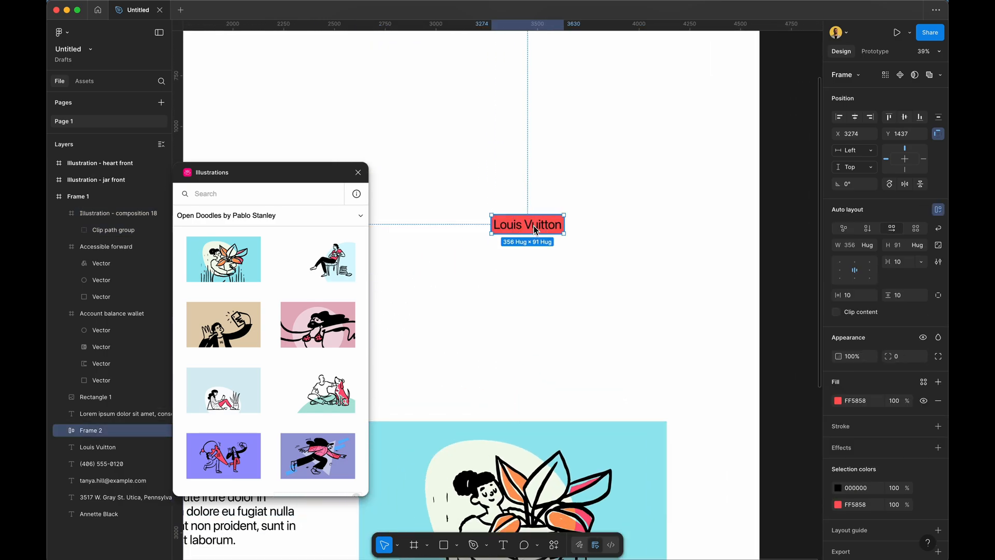
key(super+k)
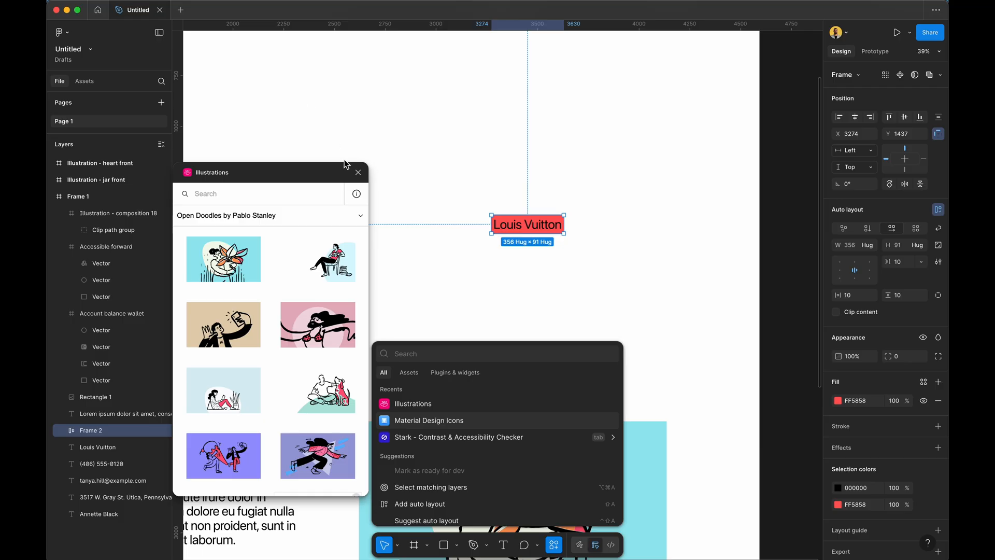
Close the Illustrations plugin and run Beautiful Shadows via a 'beaut' search.
click(356, 172)
click(358, 172)
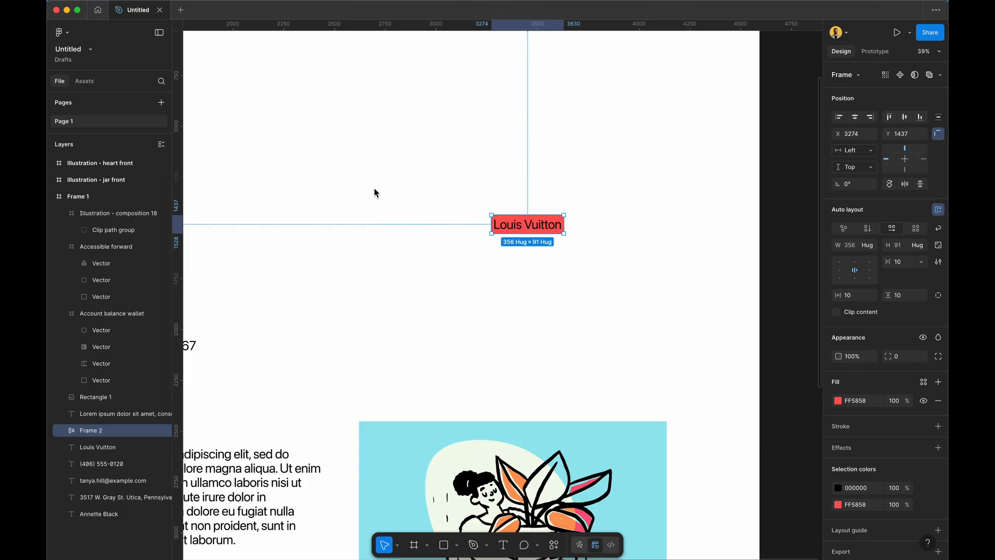
click(551, 545)
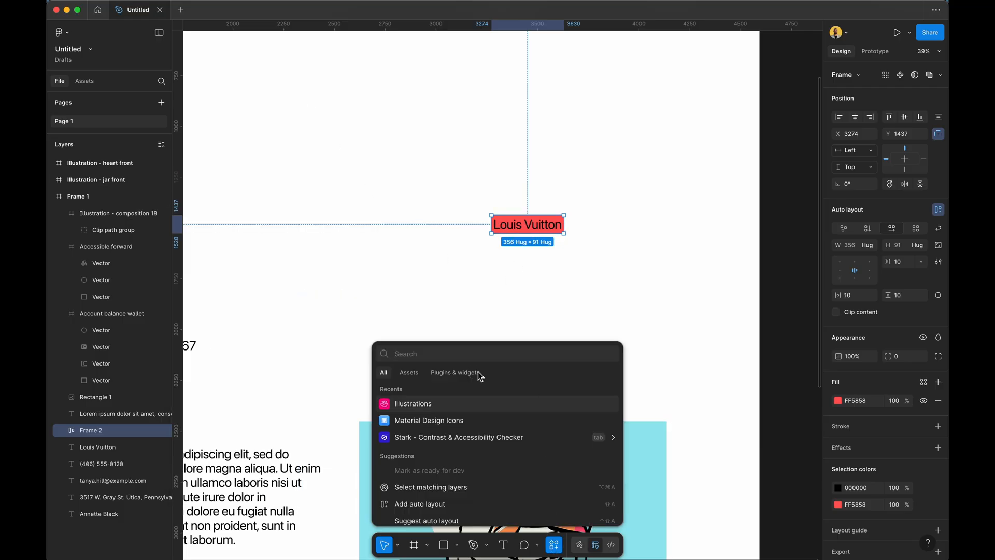
text(beaut)
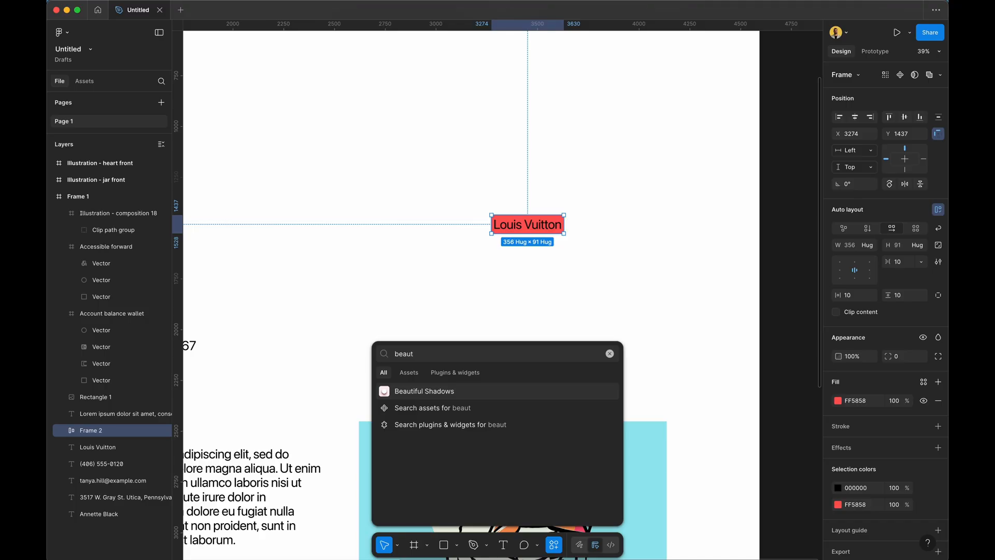
key(Return)
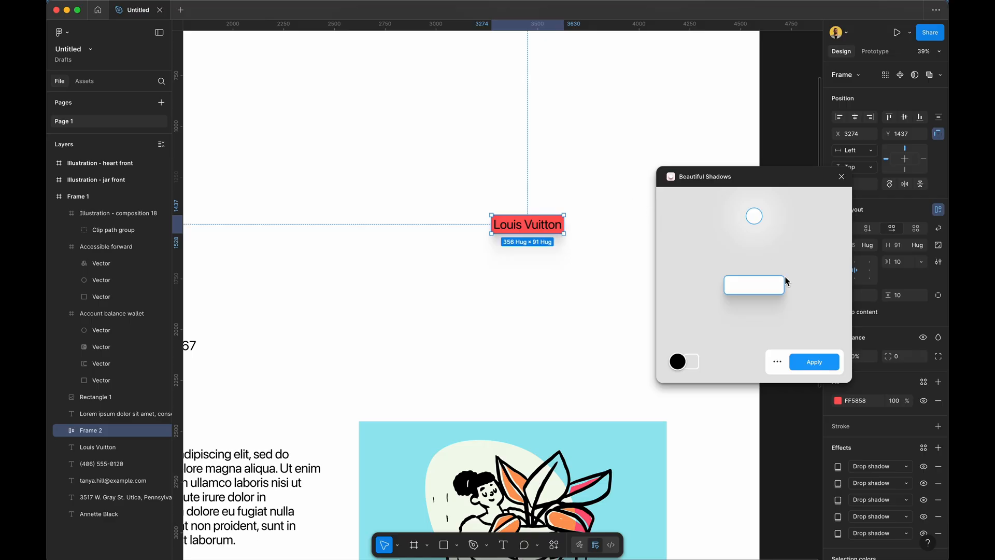
Set the shadow colour to dark red and place the light above so shadows fall downward.
click(677, 361)
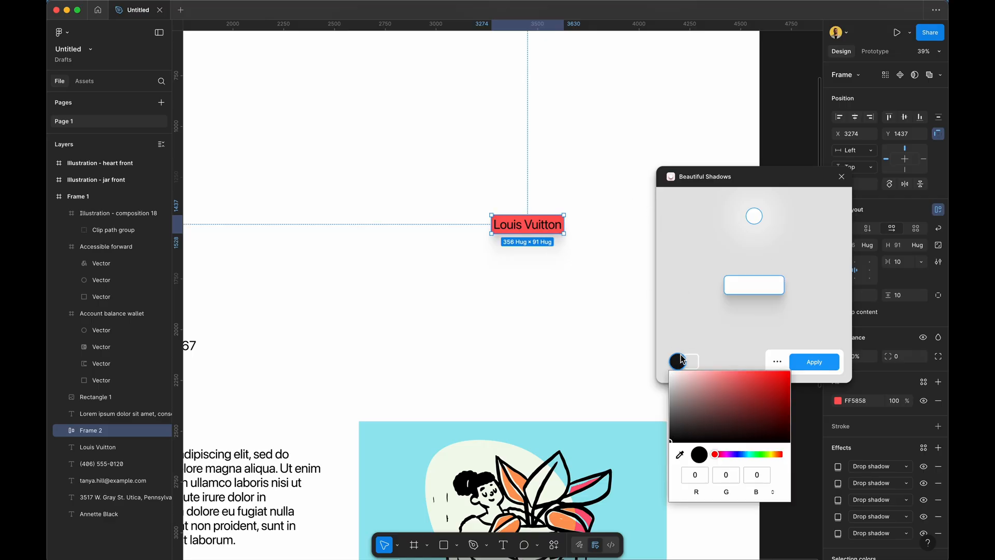
drag(695, 388, 753, 369)
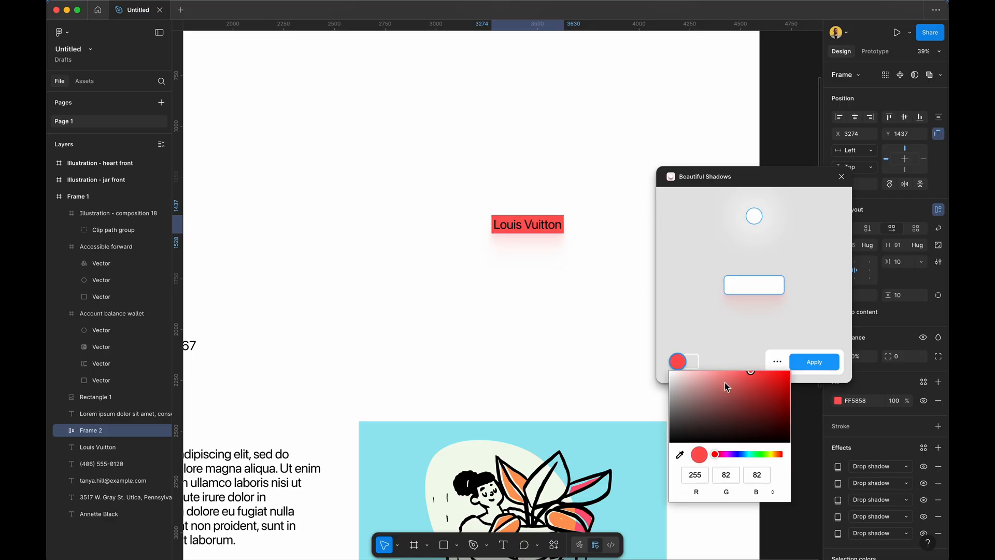
mouse_move(734, 424)
mouse_down()
mouse_move(749, 415)
mouse_move(738, 419)
mouse_up()
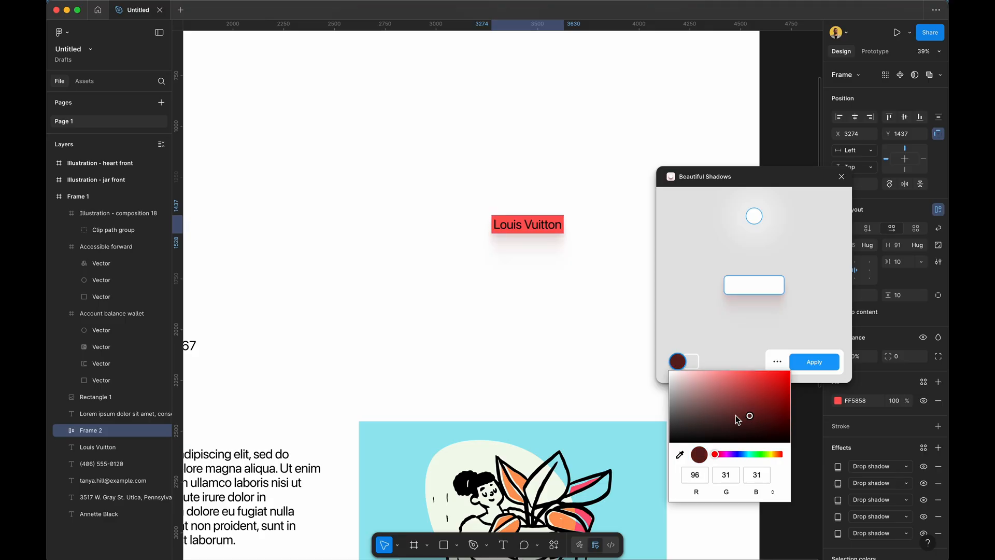
click(691, 320)
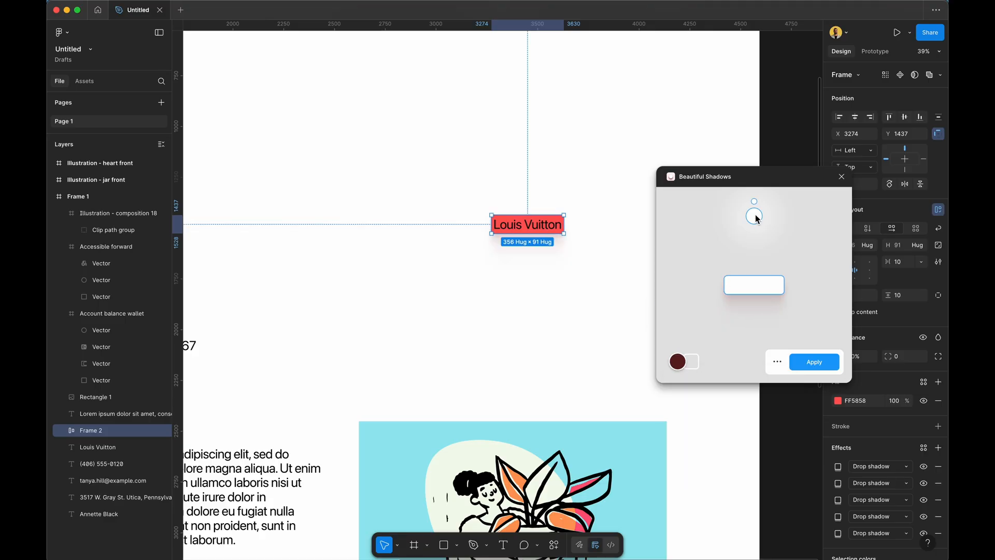
drag(754, 216, 655, 347)
drag(795, 313, 796, 248)
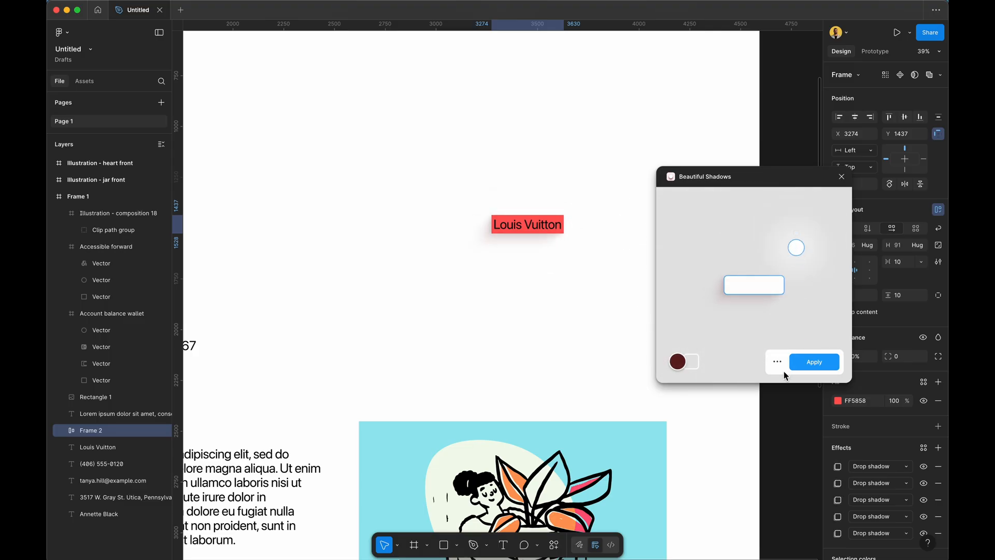
Set the drop shadow angle to 100° in the detailed shadow settings.
click(777, 361)
click(764, 311)
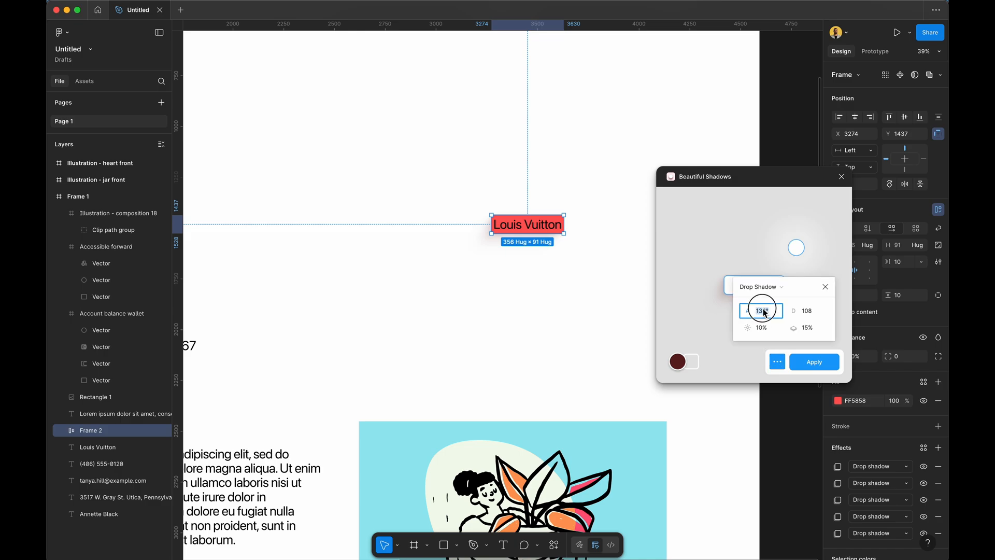
text(132)
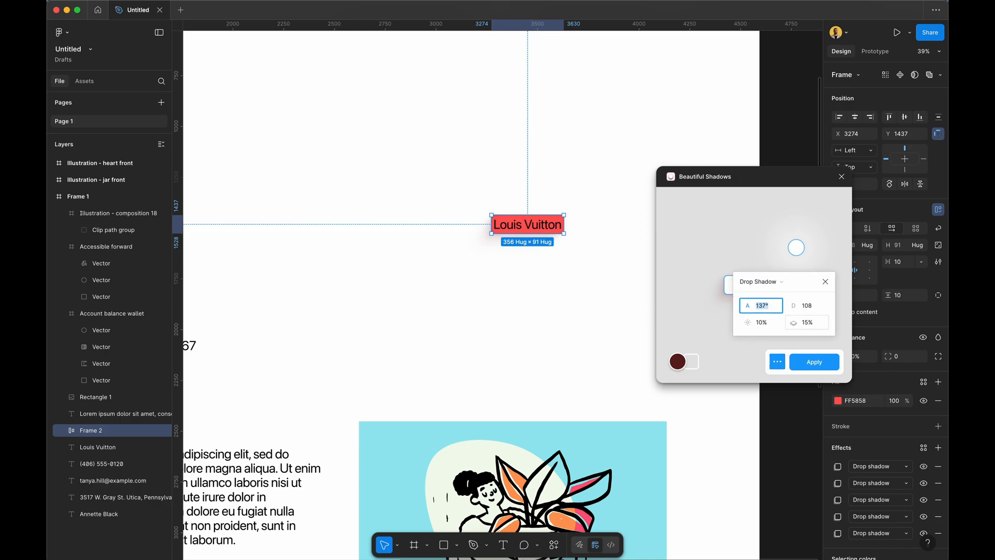
key(Return)
text(126)
key(Return)
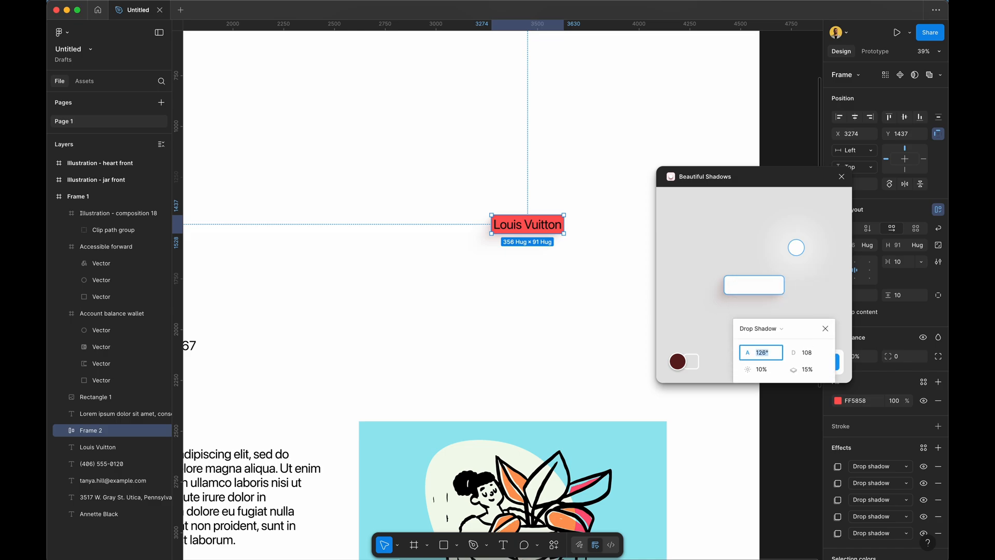
click(766, 355)
text(100)
key(Return)
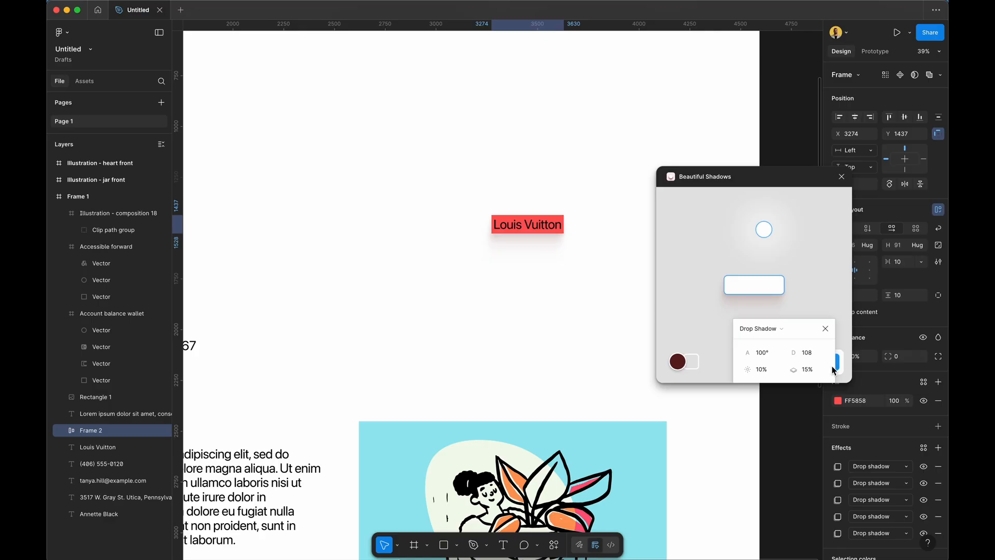
Set shadow distance 87, blur 10% and spread 100%.
click(807, 356)
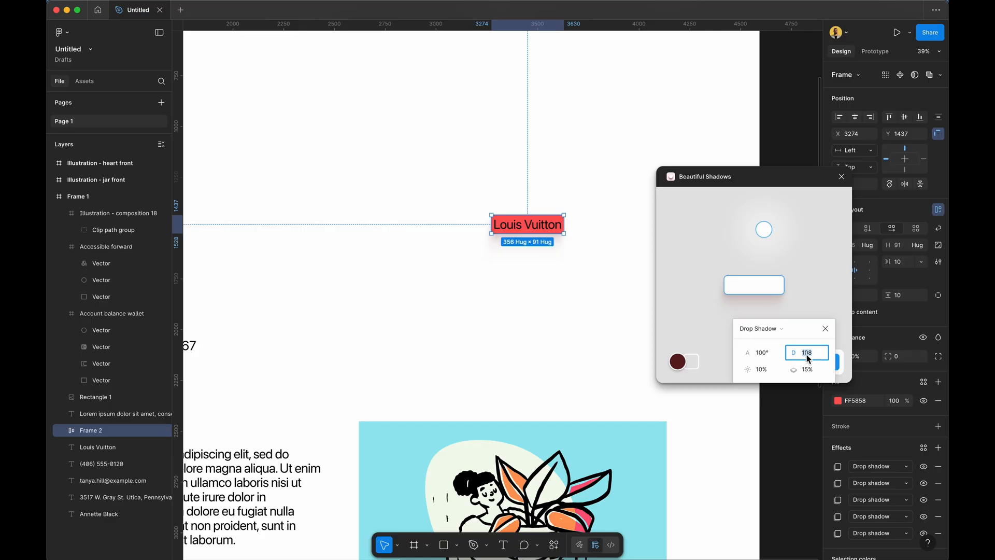
text(87)
key(Return)
click(765, 371)
text(100)
key(Return)
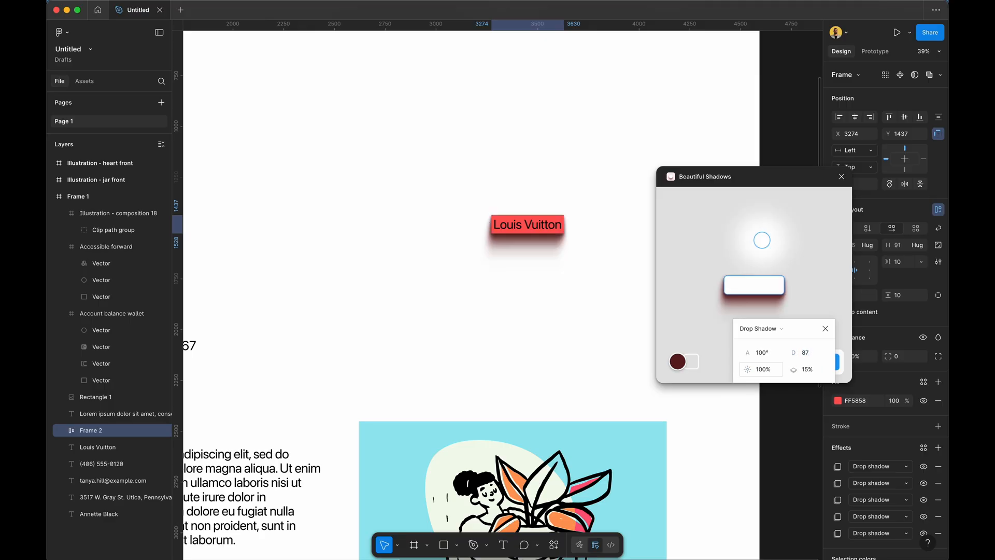
click(762, 371)
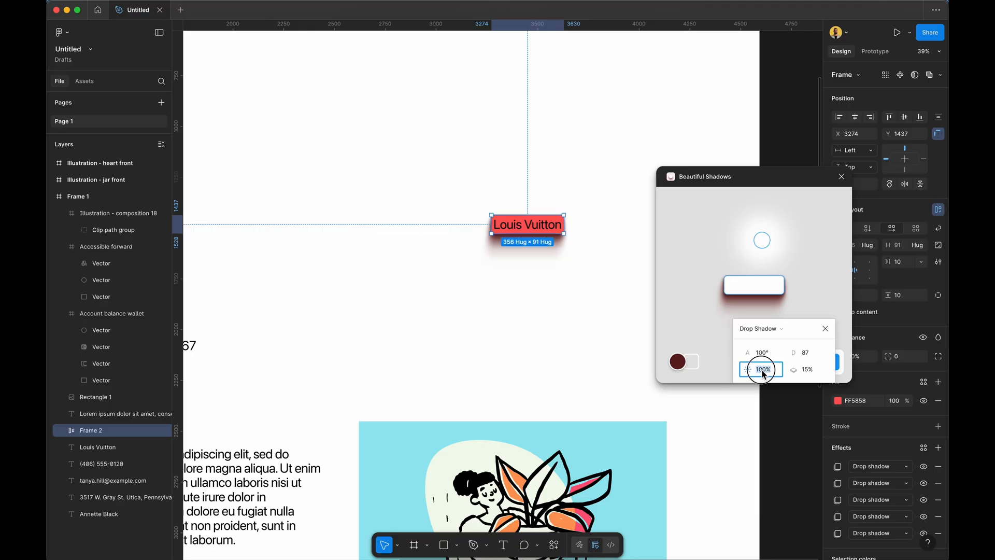
text(10)
key(Return)
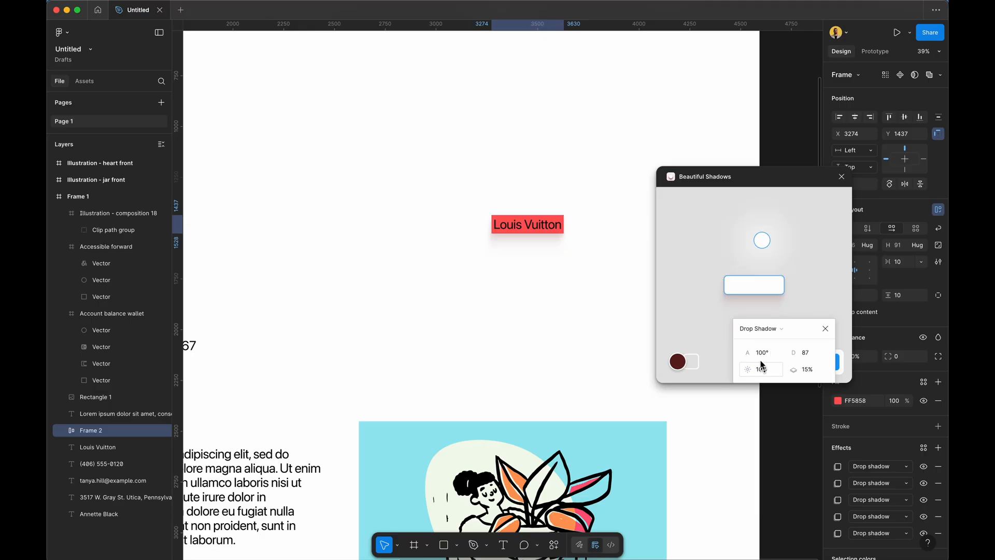
click(806, 374)
text(100)
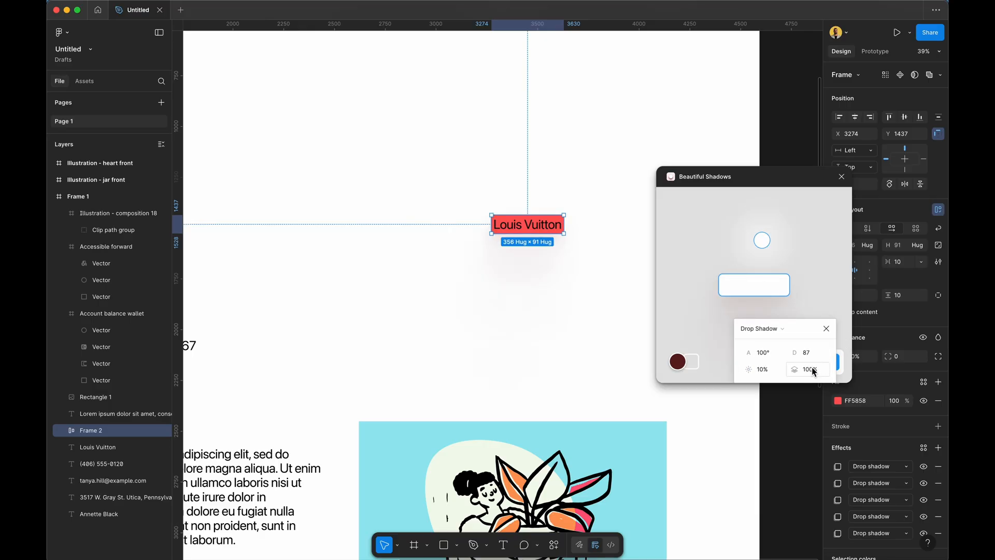
scroll(532, 256, up, 5)
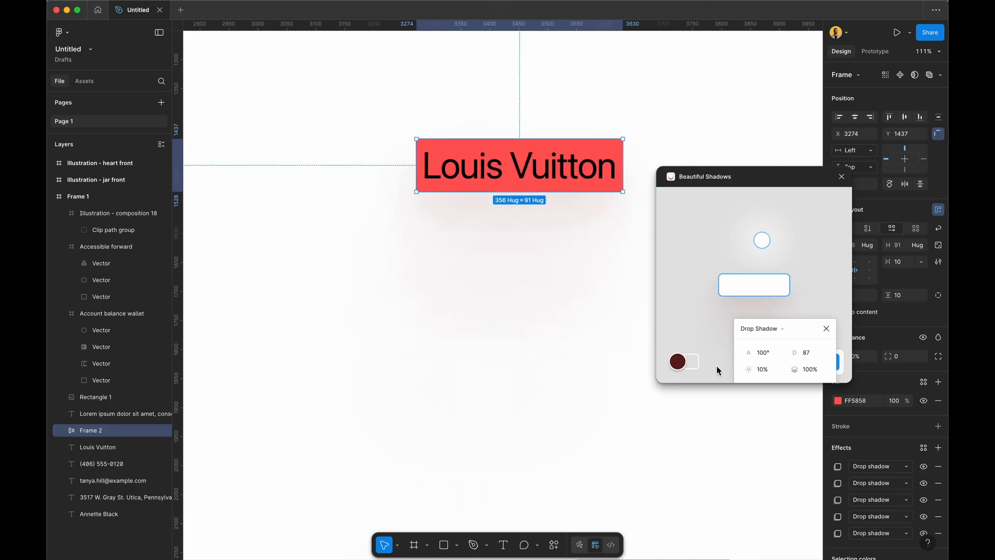
Try shadow settings of 100% blur, then spreads of 0, 10, 70 and 50%.
text(100)
key(Return)
click(807, 369)
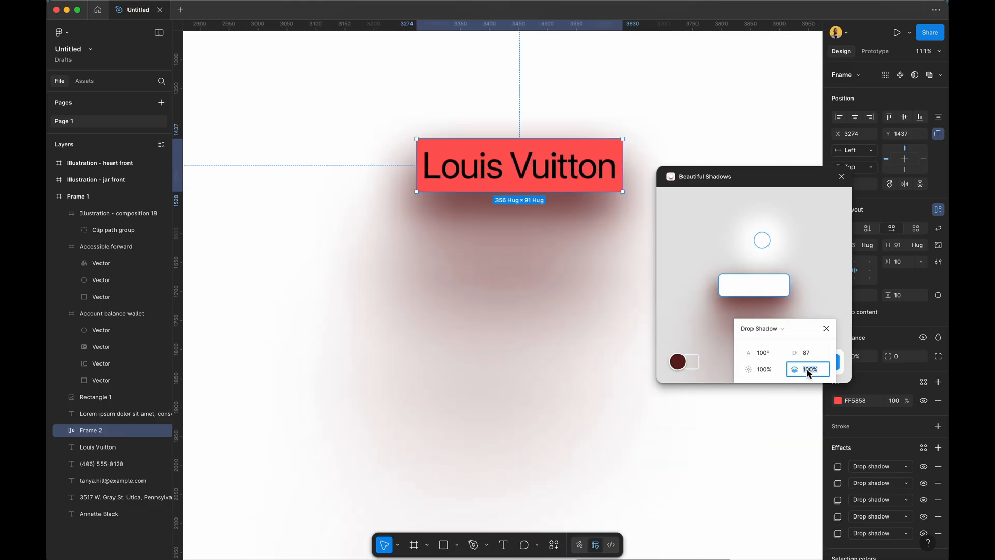
text(0)
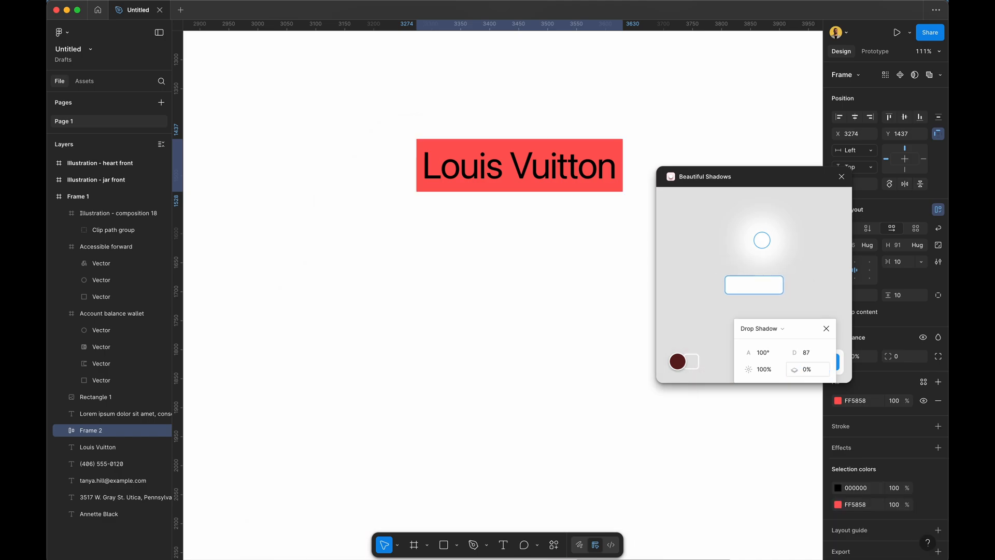
click(806, 369)
text(10)
key(Return)
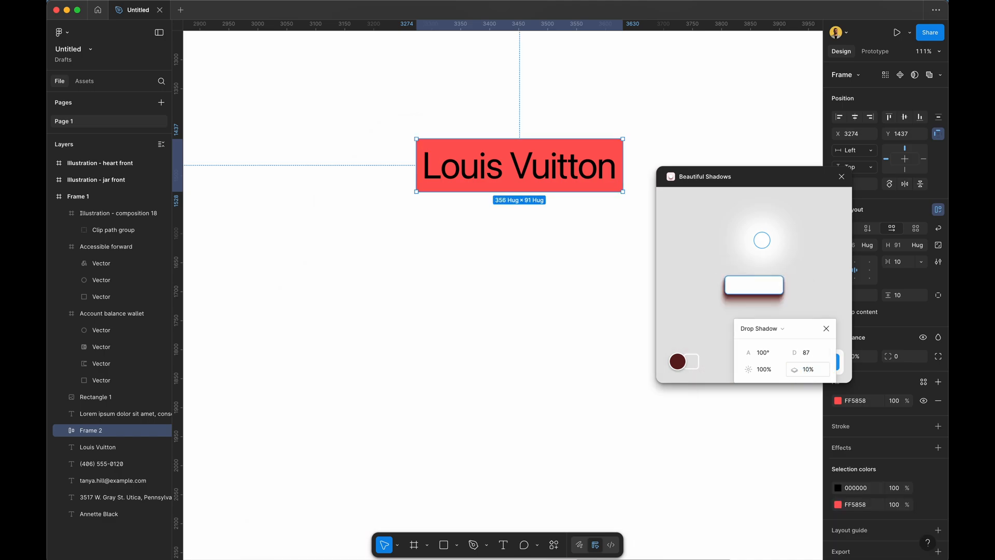
click(806, 374)
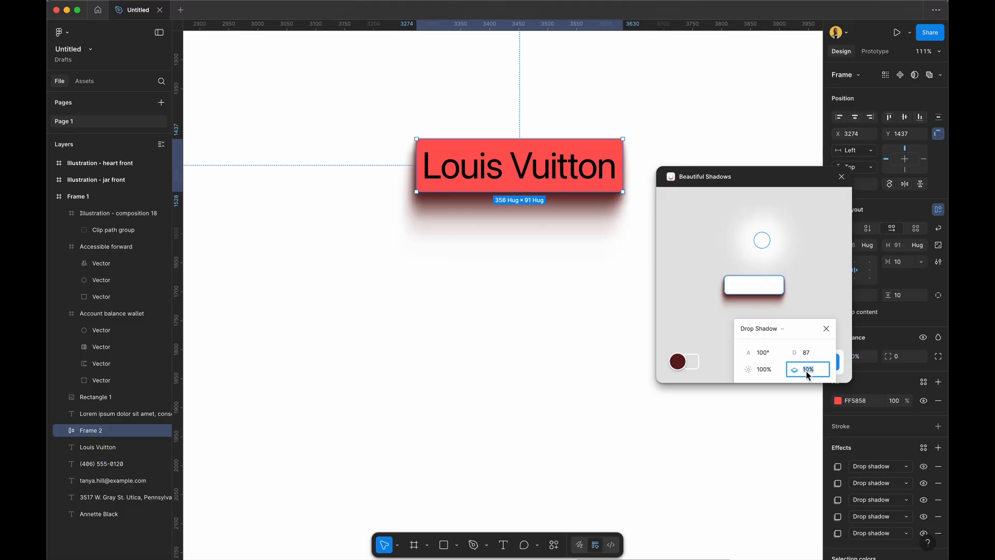
text(70)
key(Return)
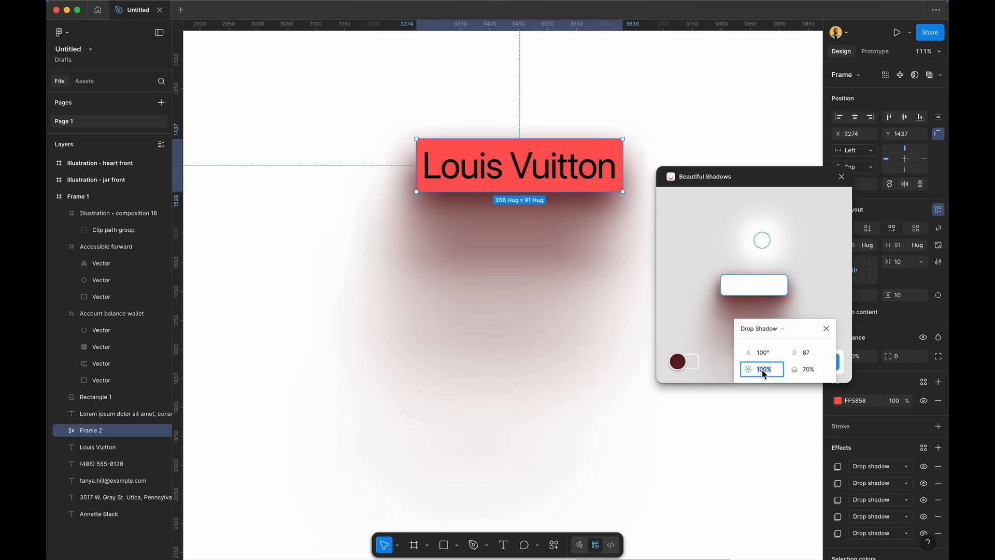
text(50)
key(Return)
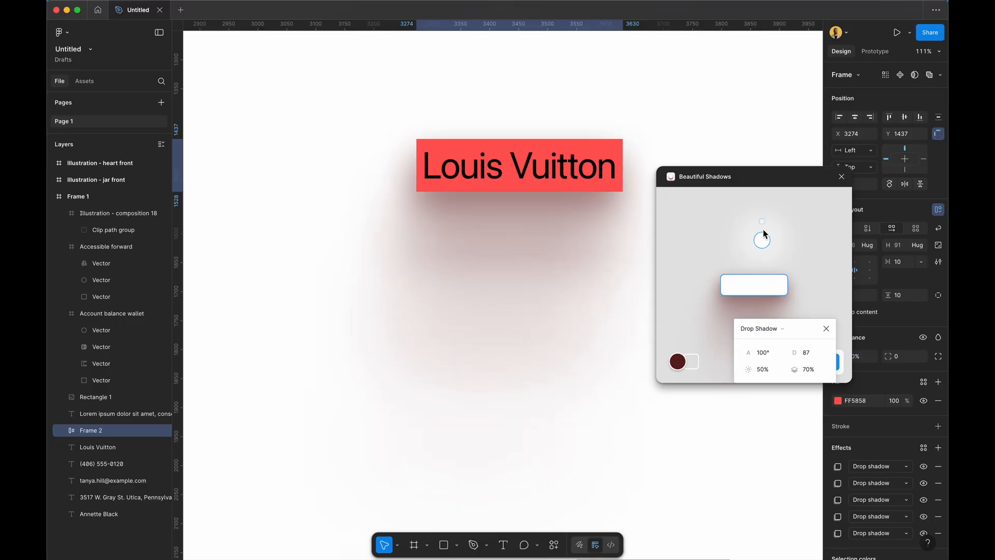
Close Beautiful Shadows without applying any shadow, zoom out, and open the actions search.
click(841, 181)
ctrl+scroll(643, 172, down, 5)
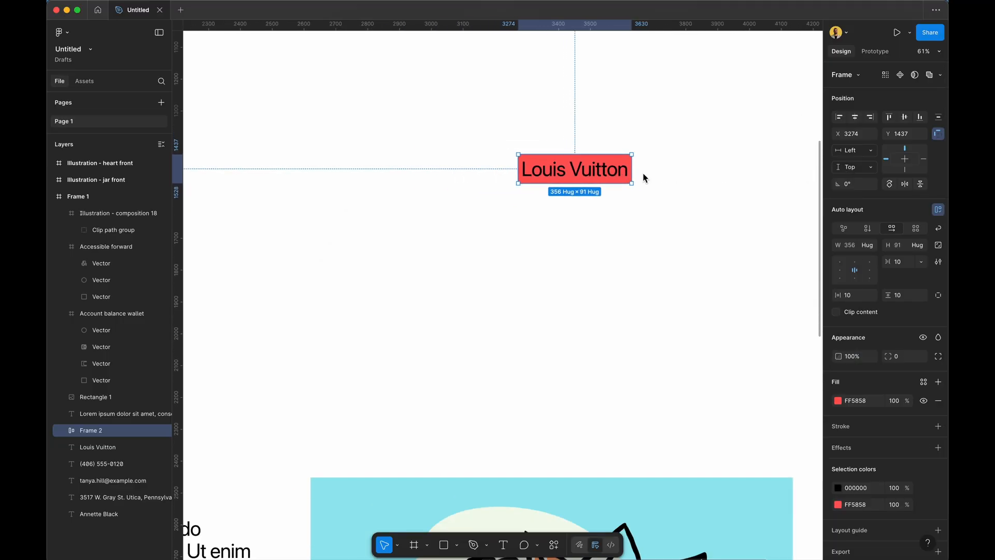
scroll(641, 182, down, 6)
scroll(641, 192, down, 1)
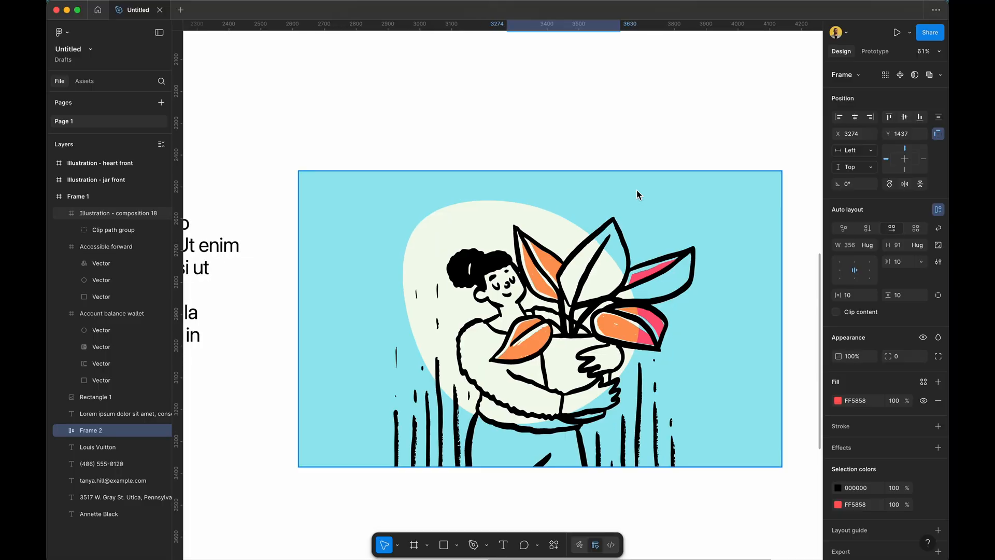
click(550, 547)
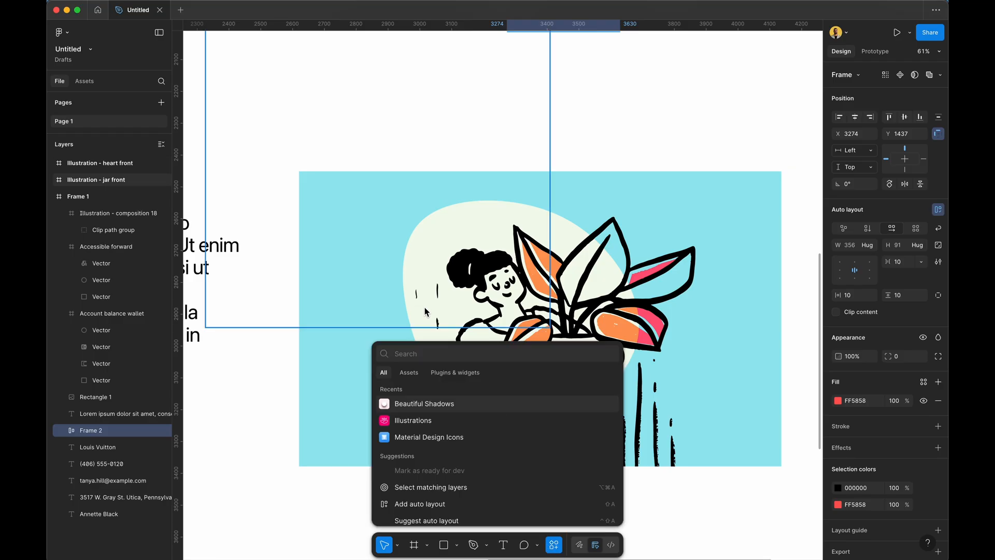
Launch Figmoji via a 'figmoji' search and insert the pumpkin from its Activities category.
text(figmoji)
key(Return)
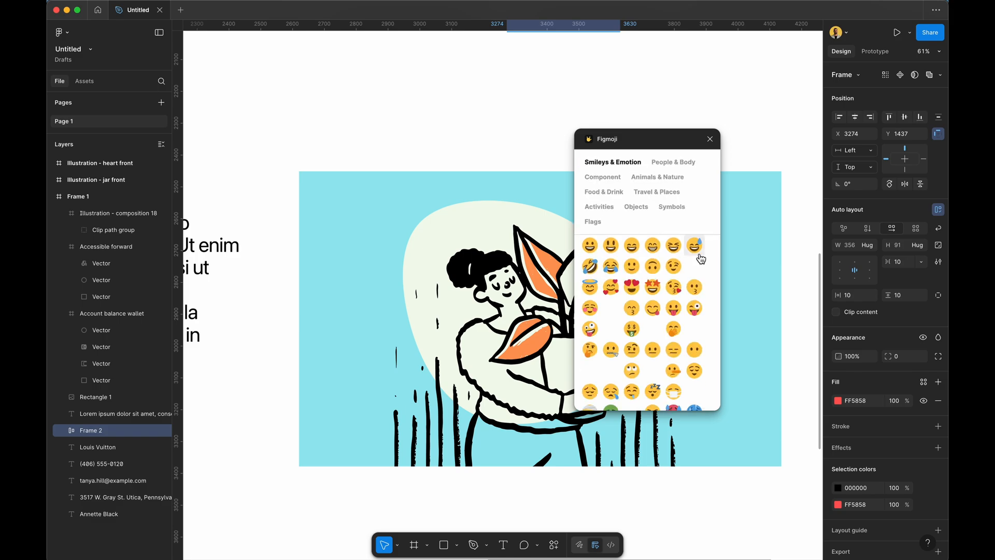
click(662, 163)
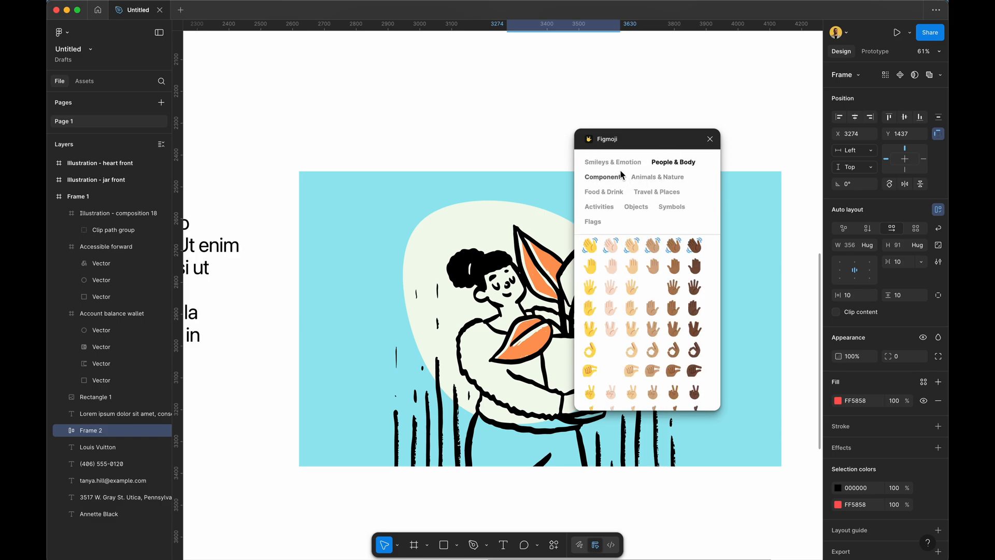
click(608, 181)
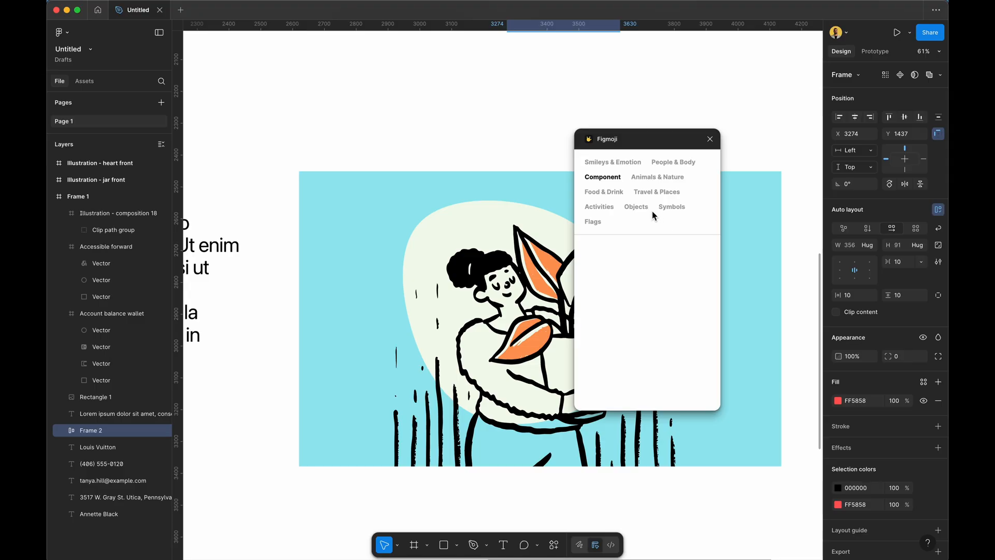
click(637, 208)
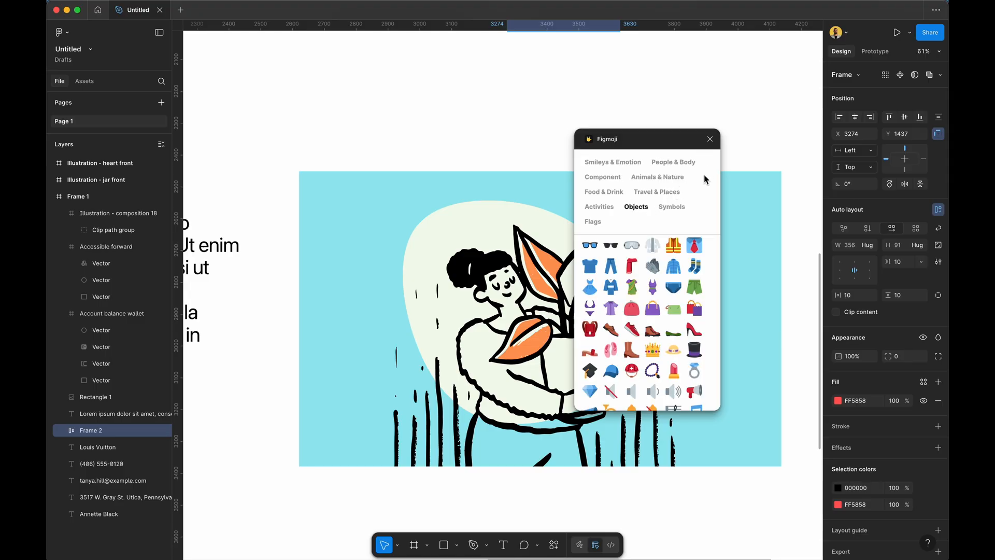
click(602, 207)
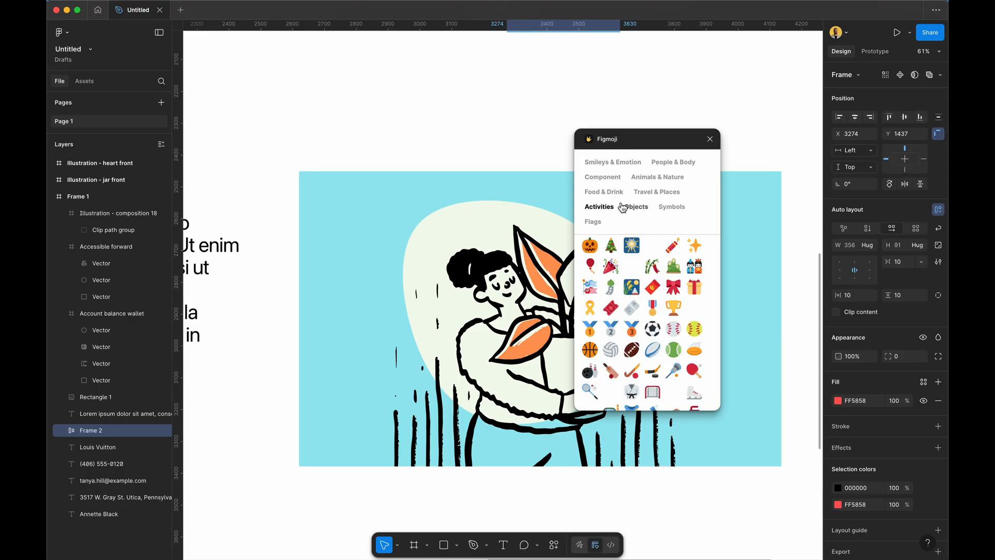
click(593, 250)
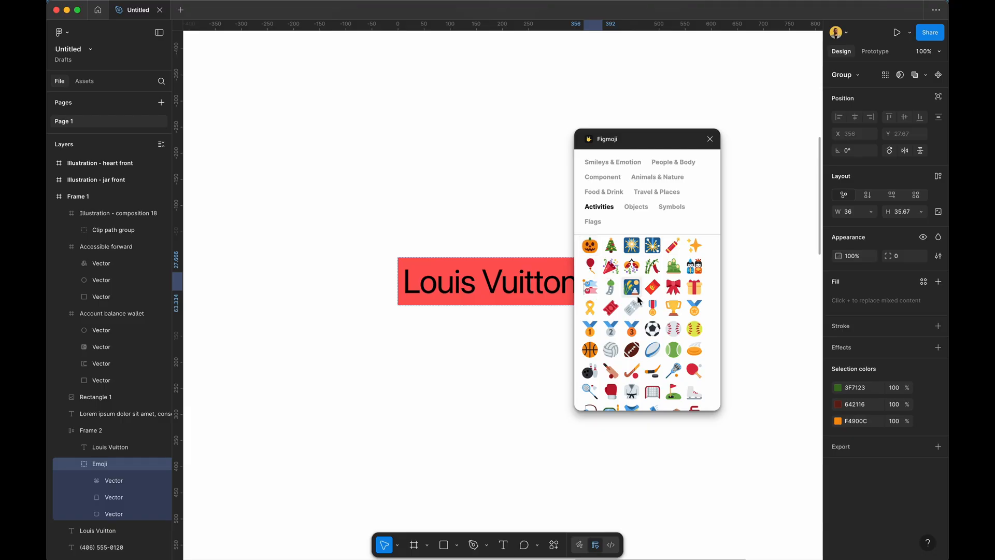
Drag the pumpkin emoji out of the Louis Vuitton label onto open canvas.
scroll(528, 378, left, 1)
scroll(529, 377, up, 1)
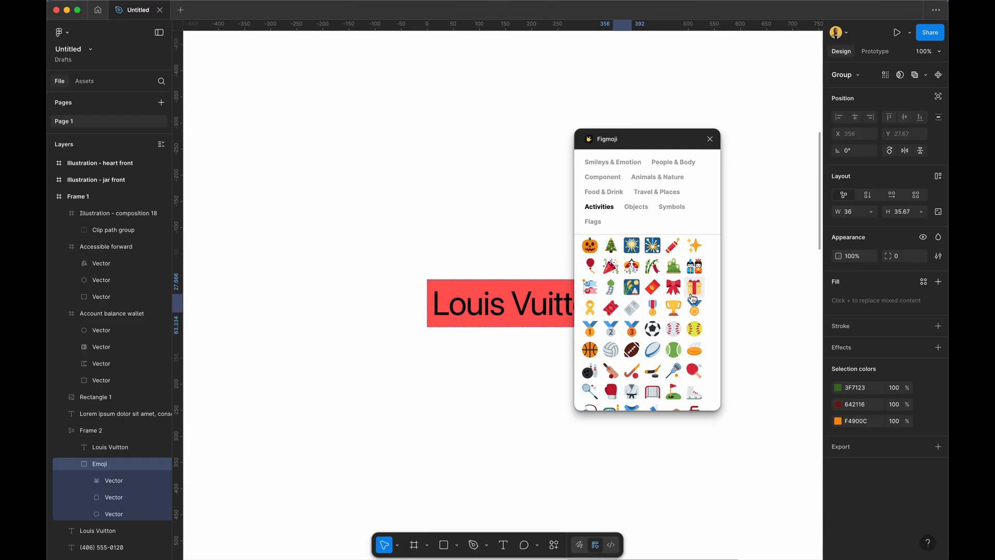
scroll(390, 371, down, 5)
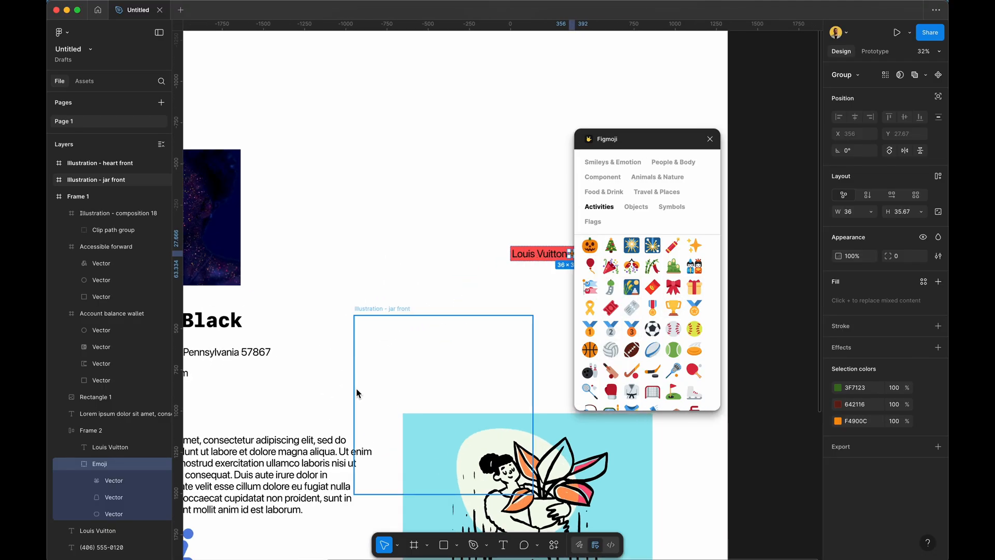
scroll(357, 394, up, 3)
scroll(356, 393, right, 9)
scroll(356, 393, up, 4)
scroll(356, 394, up, 3)
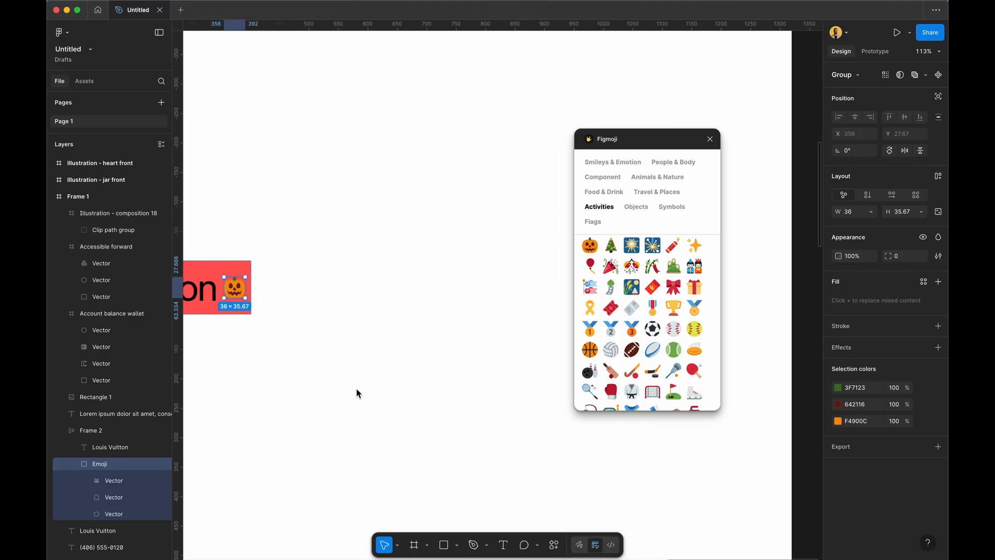
scroll(356, 394, left, 1)
scroll(357, 393, down, 1)
drag(306, 260, 378, 345)
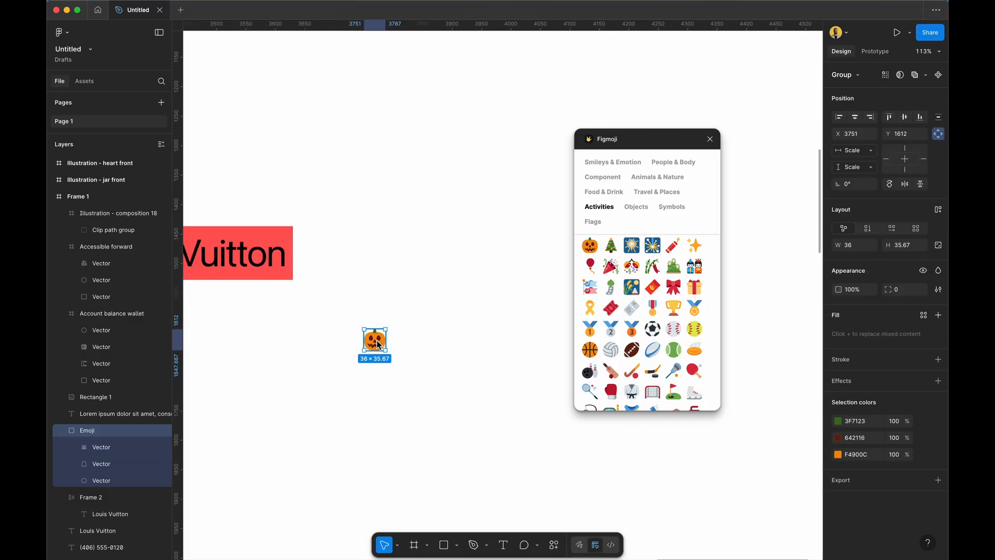
click(446, 278)
click(539, 317)
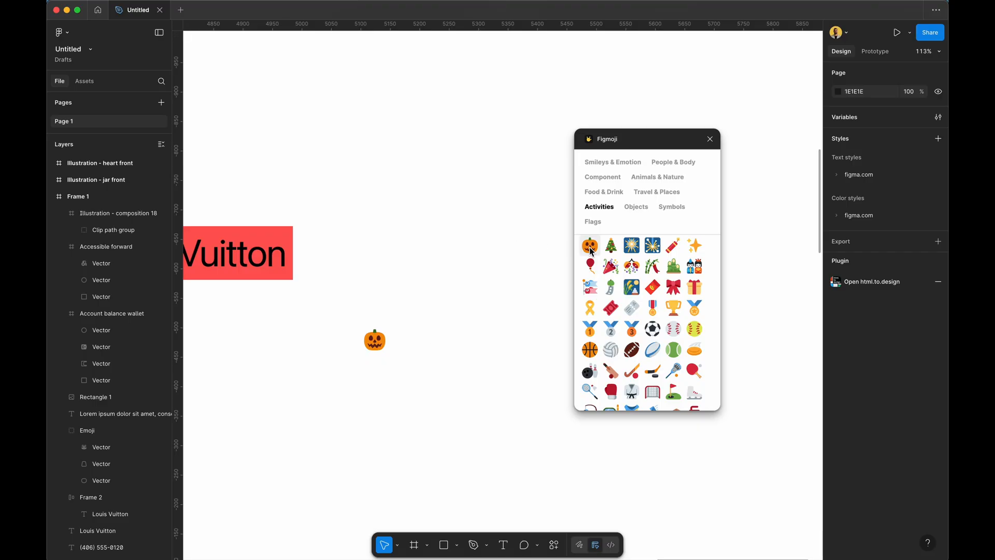
drag(608, 265, 410, 354)
Scroll the Activities emojis and insert the dartboard target emoji.
ctrl+scroll(458, 255, down, 5)
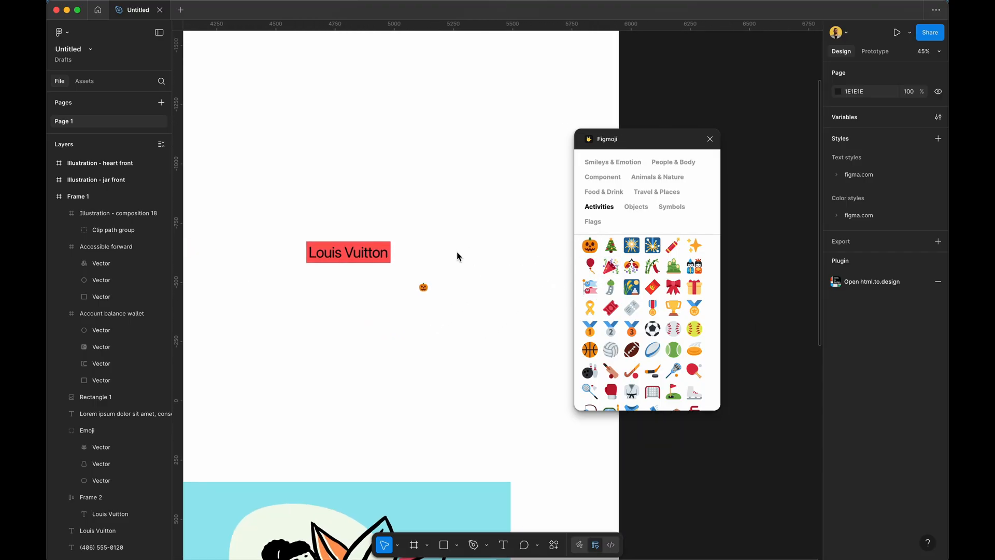
scroll(457, 252, left, 3)
scroll(457, 253, down, 5)
scroll(457, 252, up, 7)
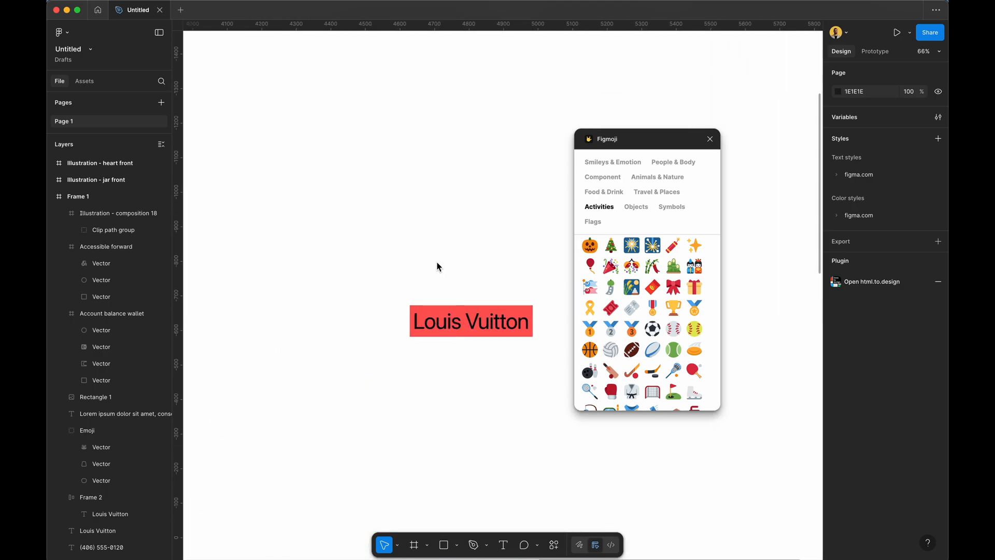
ctrl+scroll(437, 264, up, 3)
scroll(636, 337, down, 4)
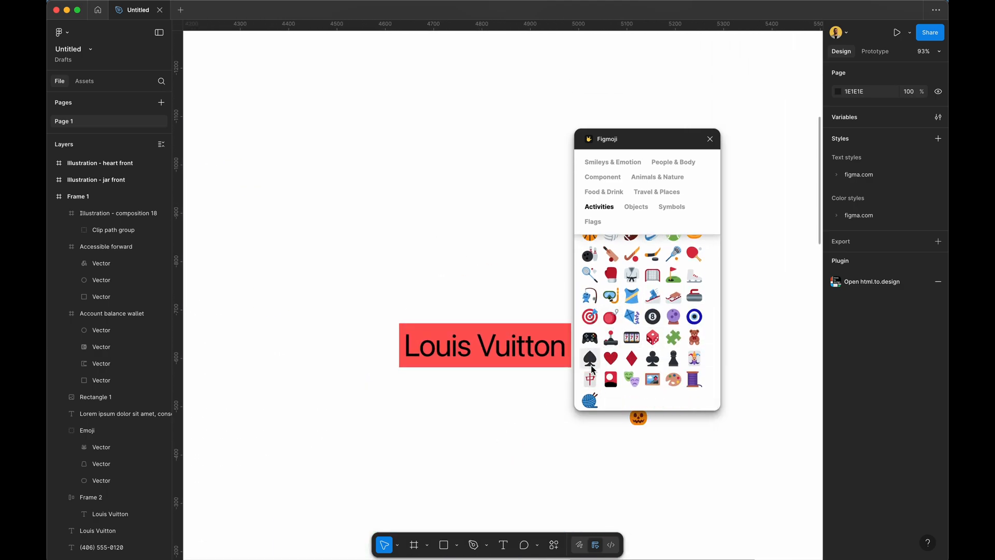
click(590, 362)
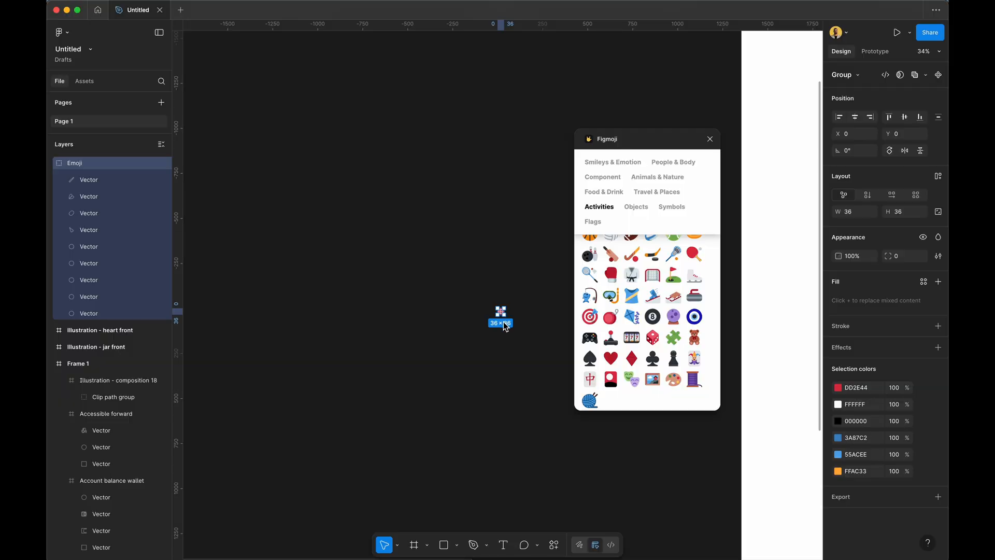
Cut the target emoji, paste it into the profile card frame, and close Figmoji.
click(481, 296)
drag(482, 295, 556, 360)
key(Delete)
scroll(555, 360, down, 8)
scroll(555, 360, right, 9)
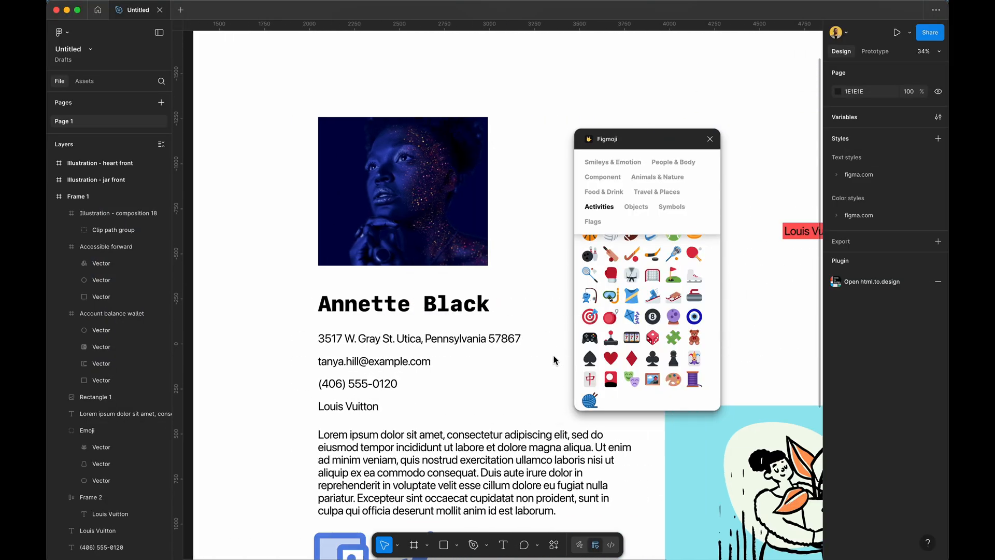
right_click(481, 189)
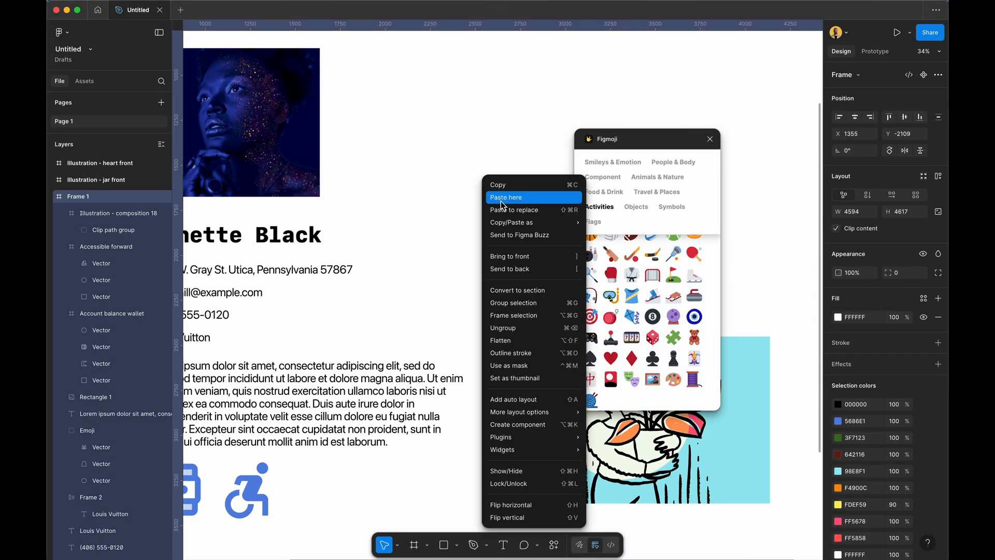
click(501, 197)
click(439, 244)
scroll(475, 203, up, 5)
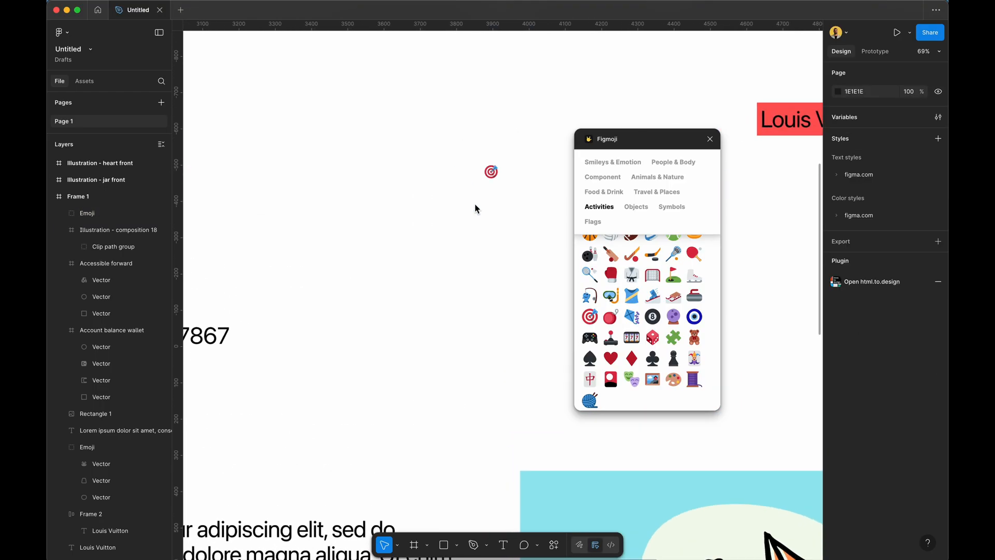
click(709, 141)
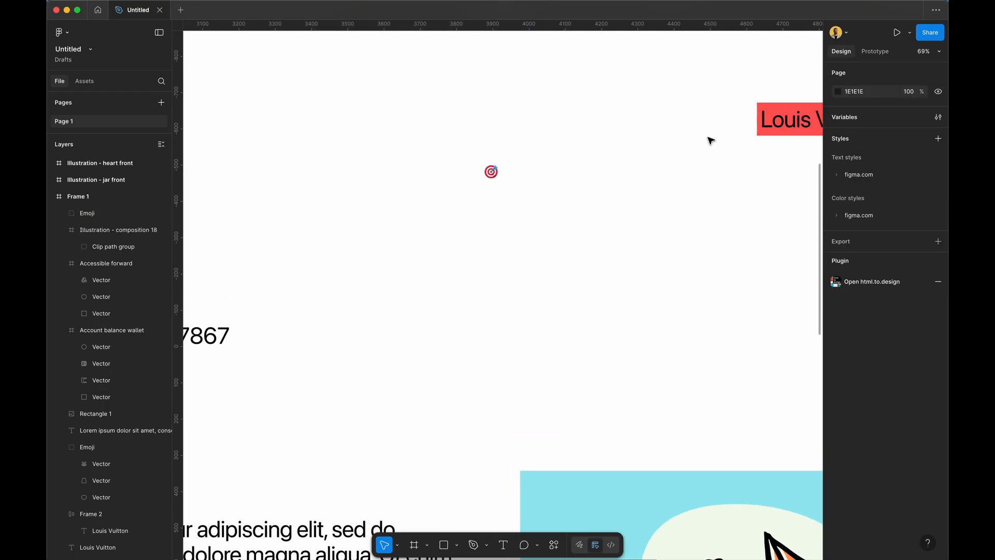
Enlarge the target emoji to 410×410 and raise it above the illustration.
click(496, 174)
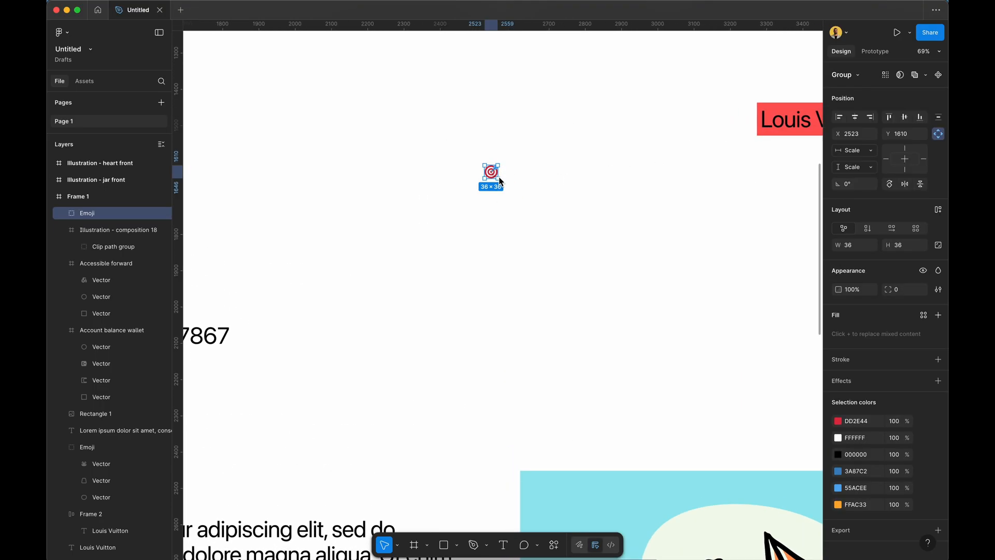
drag(500, 181, 634, 309)
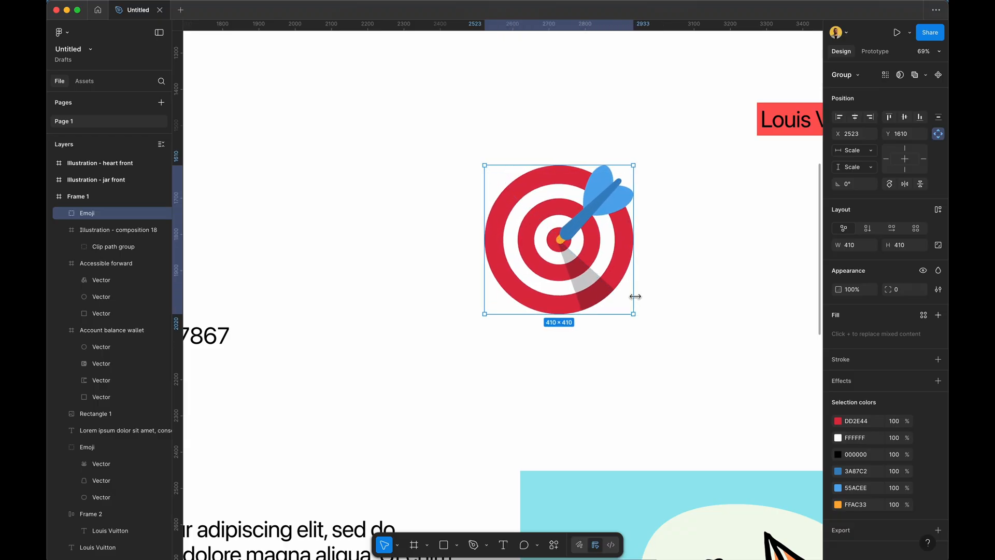
click(709, 313)
drag(577, 220, 577, 182)
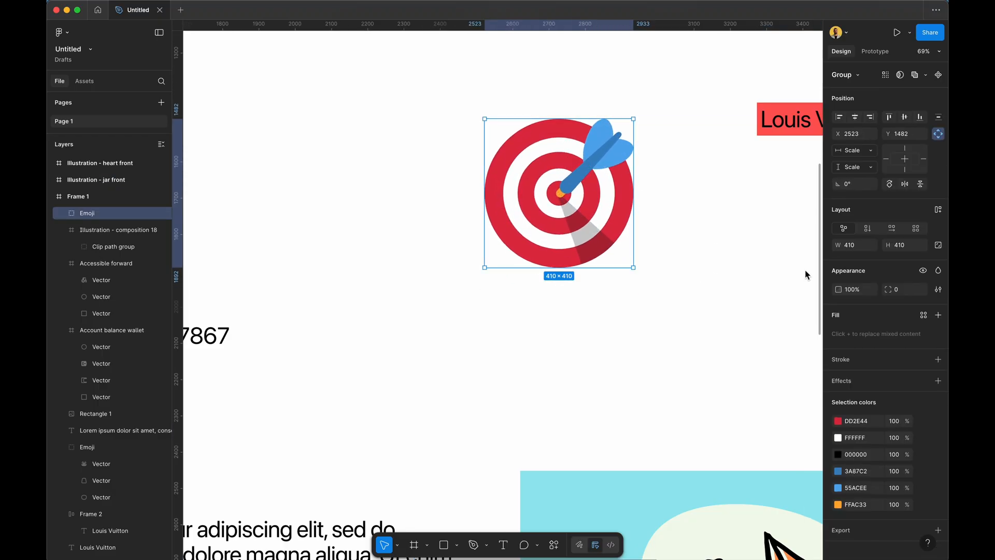
scroll(675, 262, down, 5)
scroll(676, 261, down, 1)
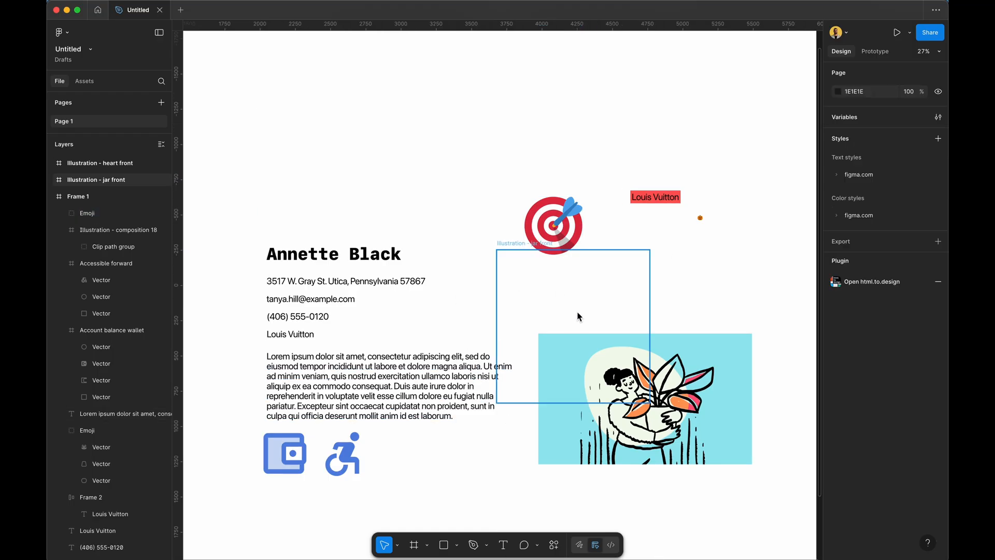
Draw a placeholder rectangle above the name and fill it with a Pexels face photo.
key(r)
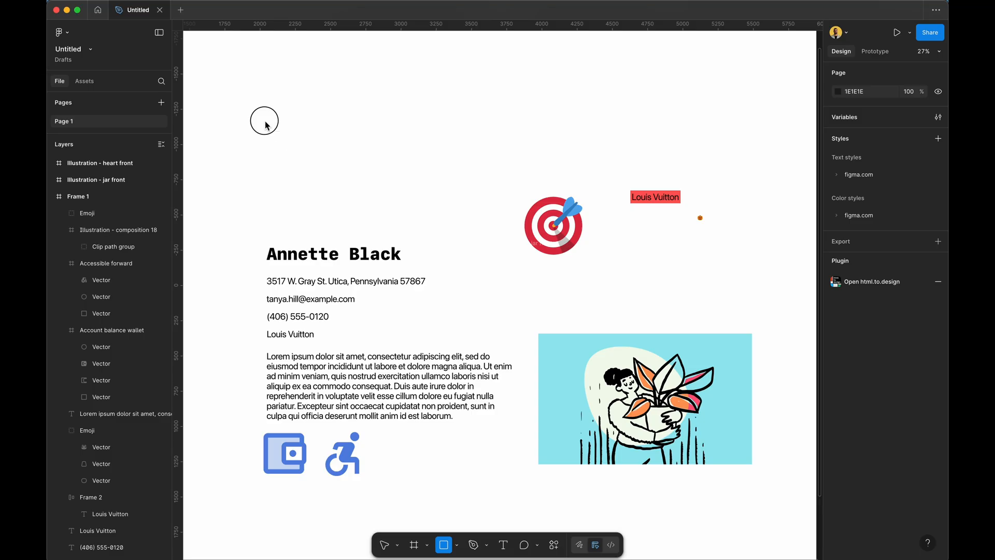
drag(264, 121, 441, 222)
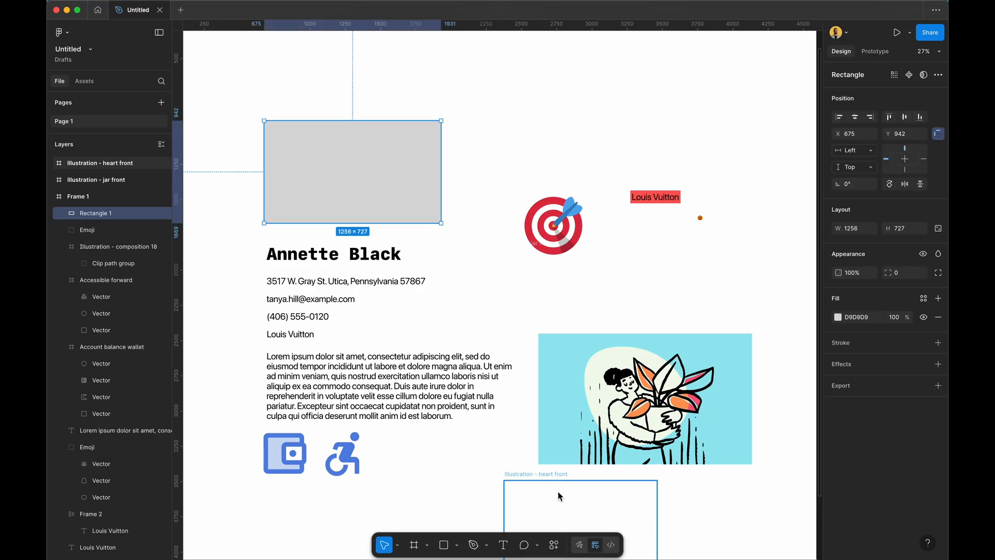
click(554, 545)
click(449, 420)
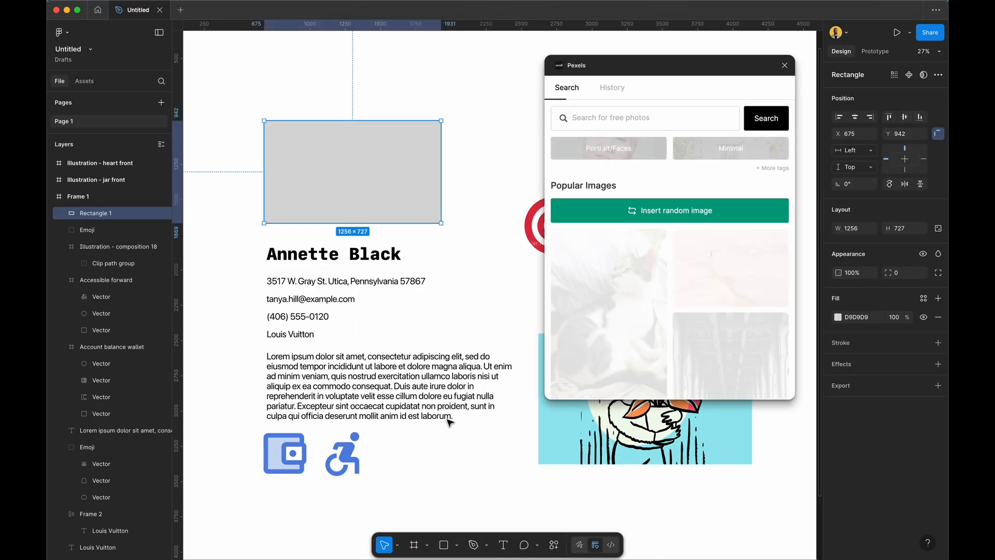
click(594, 150)
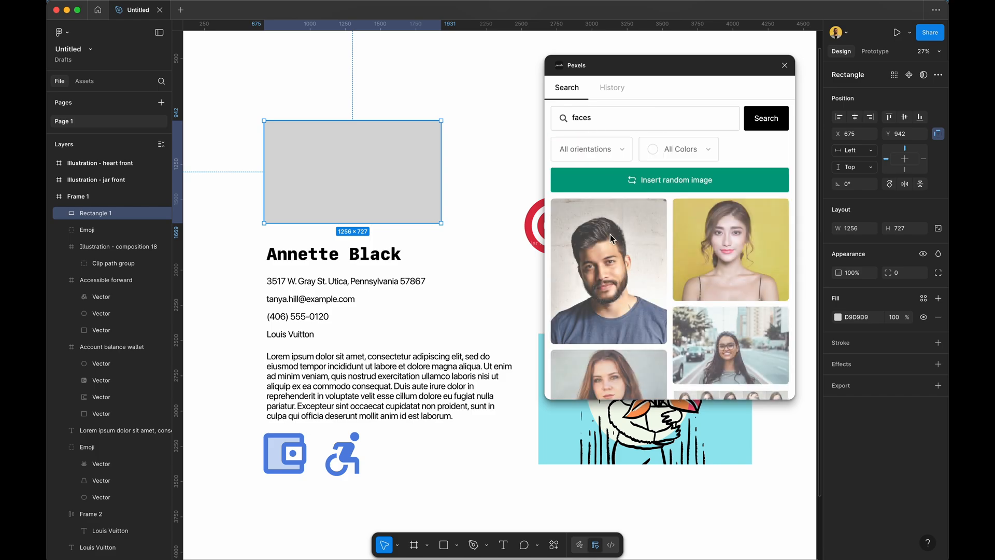
scroll(616, 259, down, 3)
click(619, 291)
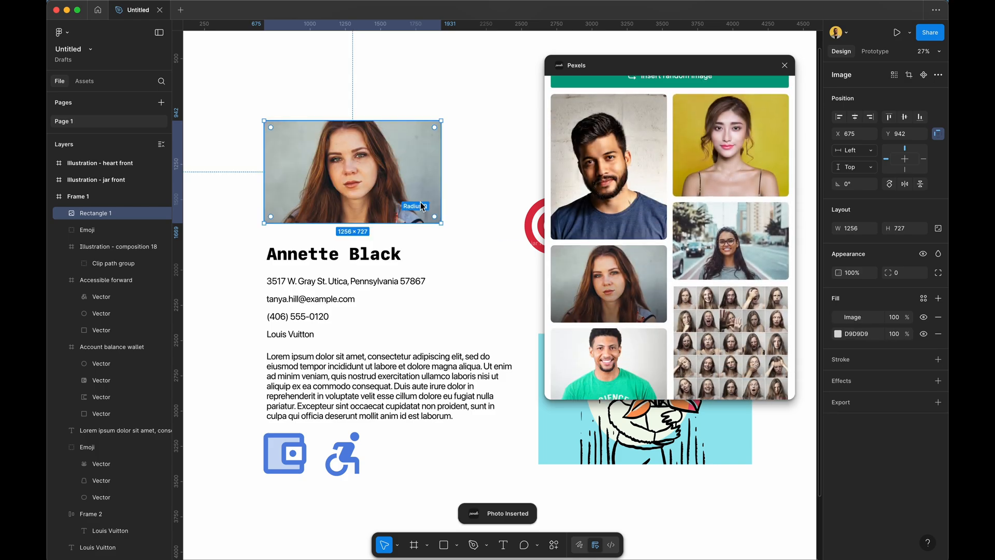
Insert the yellow-background portrait, close Pexels, and drag the photo over the card's upper right.
click(492, 182)
click(725, 140)
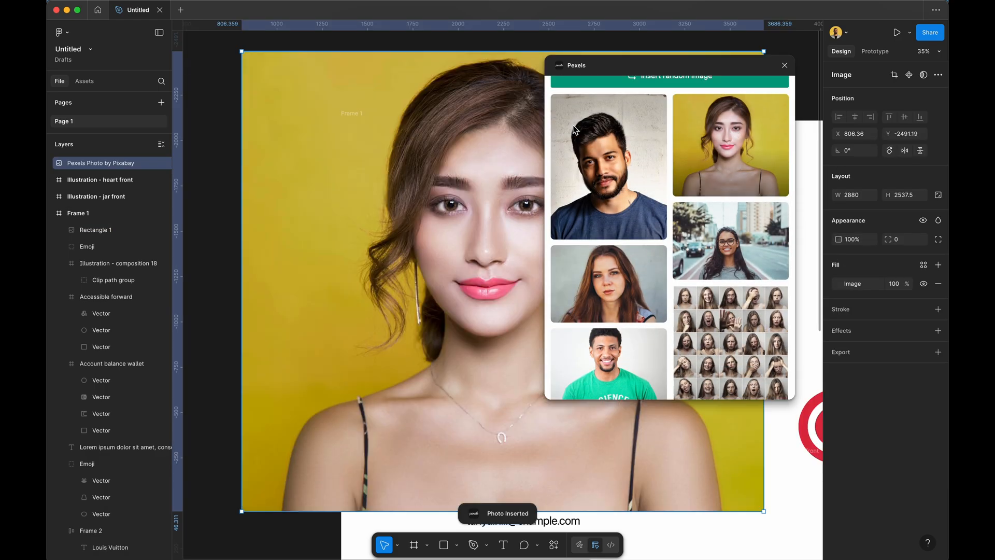
click(784, 65)
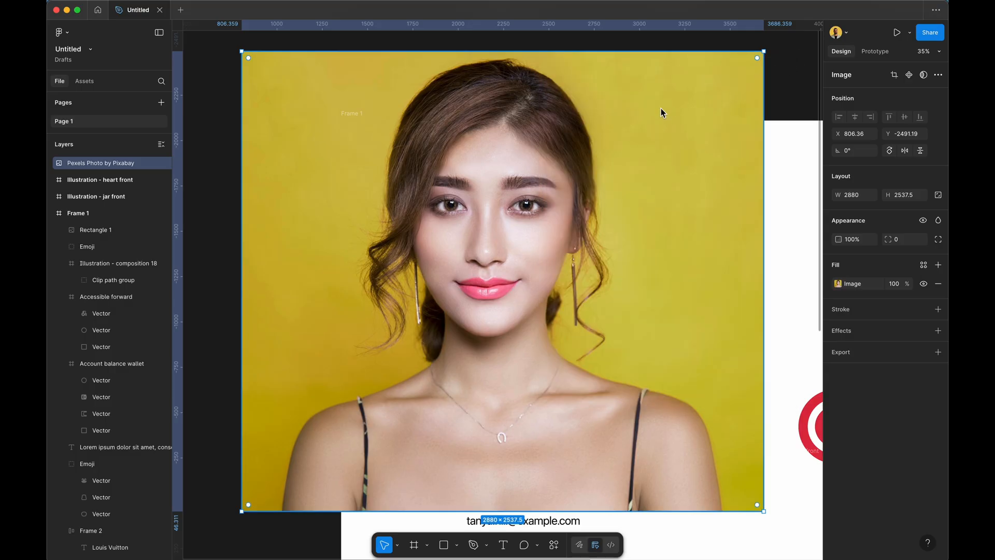
scroll(706, 97, down, 10)
drag(536, 138, 267, 272)
Run Icons8 Background Remover on the 2880×2537.5 portrait to strip its yellow backdrop.
scroll(267, 273, left, 5)
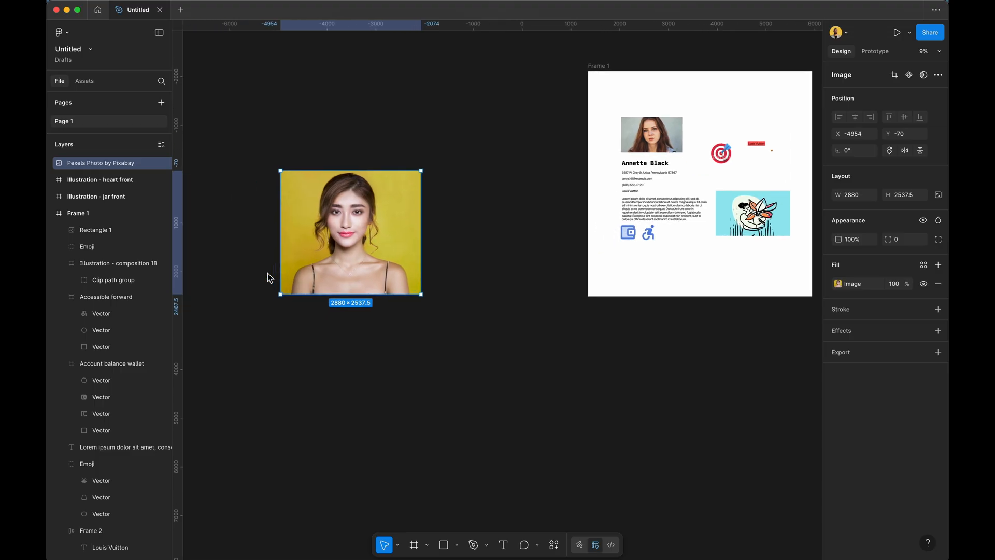
scroll(268, 272, up, 5)
scroll(267, 273, up, 3)
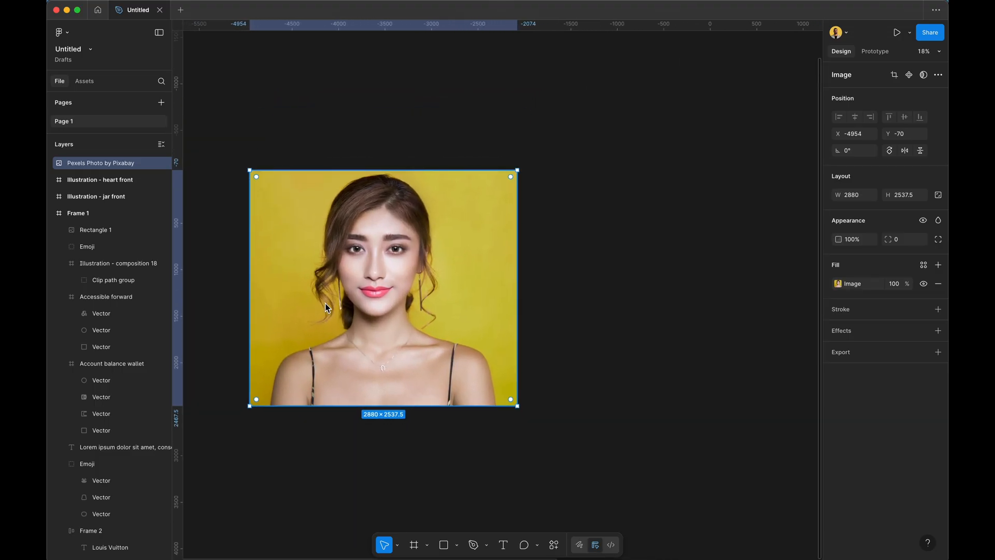
click(554, 544)
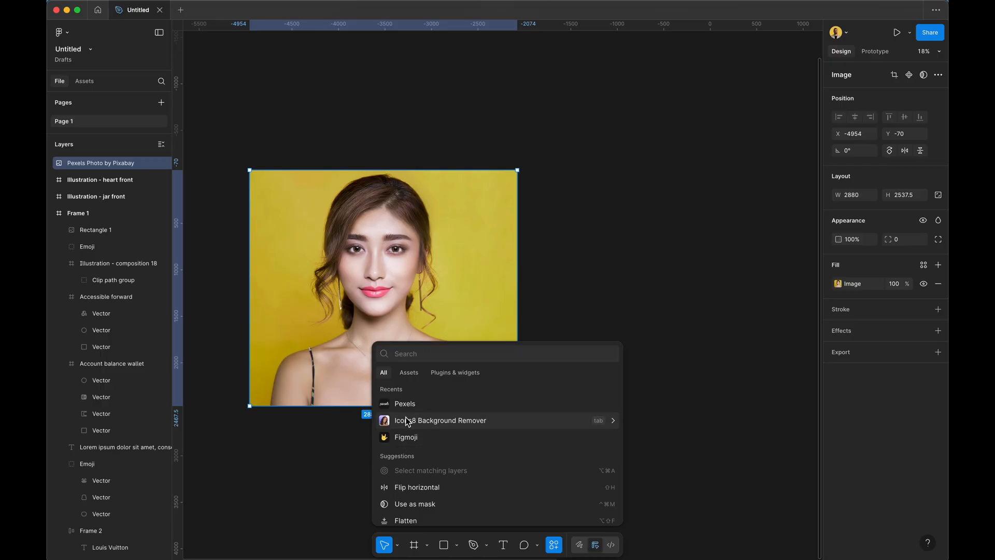
click(474, 420)
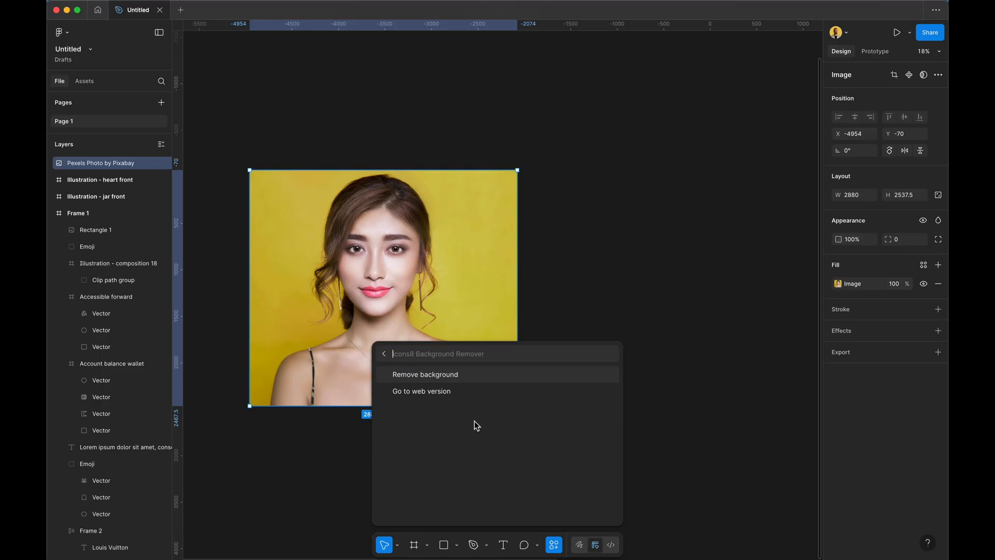
click(439, 376)
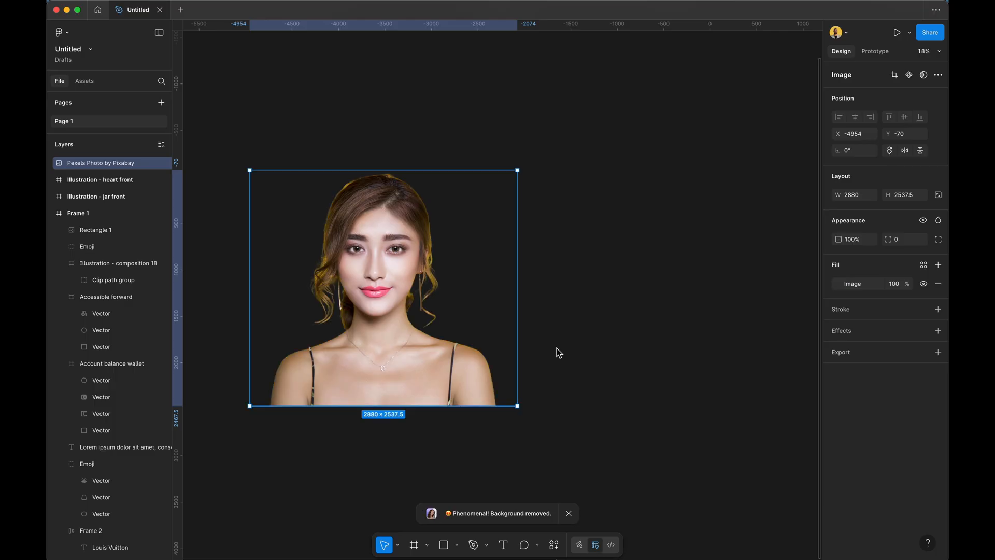
Move the cutout portrait onto the card and shrink it to 975×860.
click(530, 181)
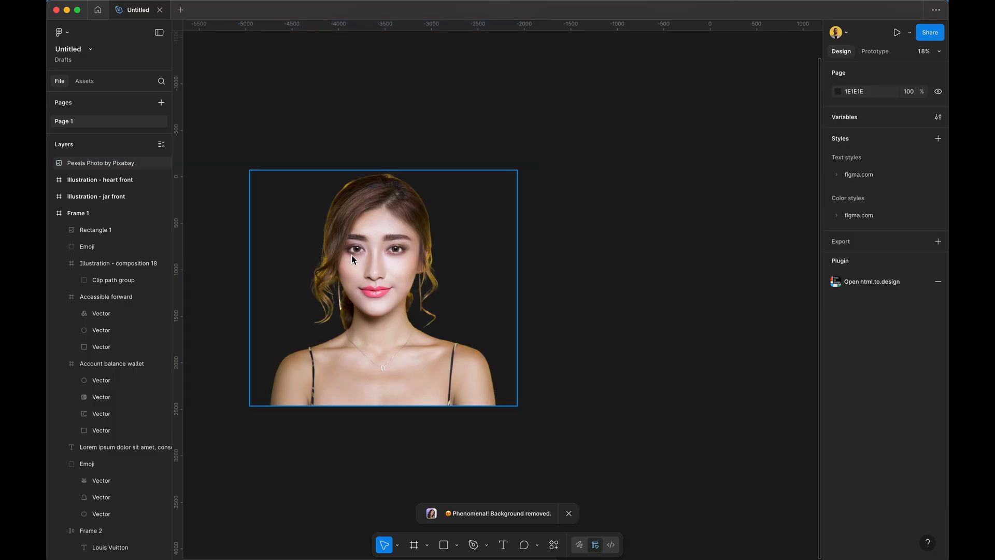
scroll(352, 255, down, 3)
drag(348, 253, 622, 199)
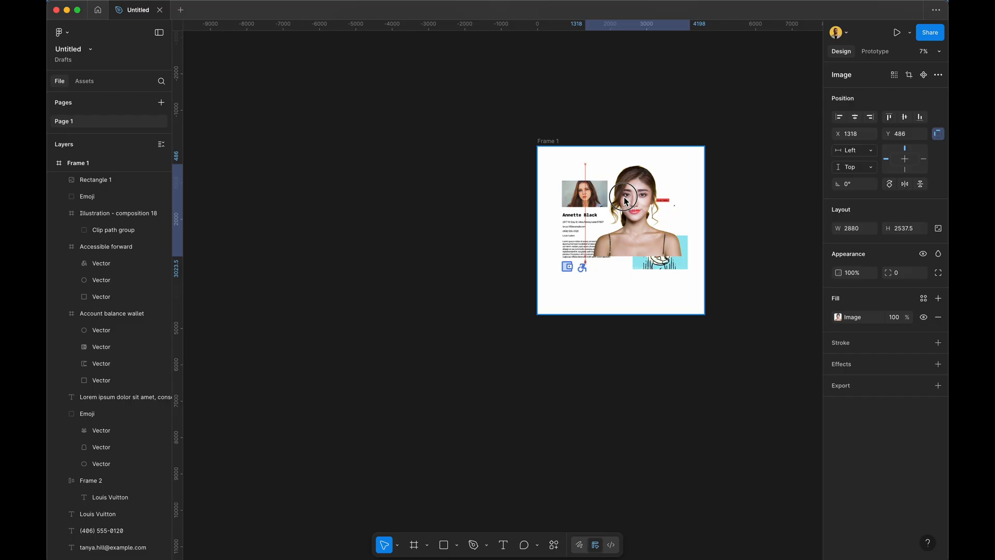
drag(693, 165, 634, 239)
key(super+z)
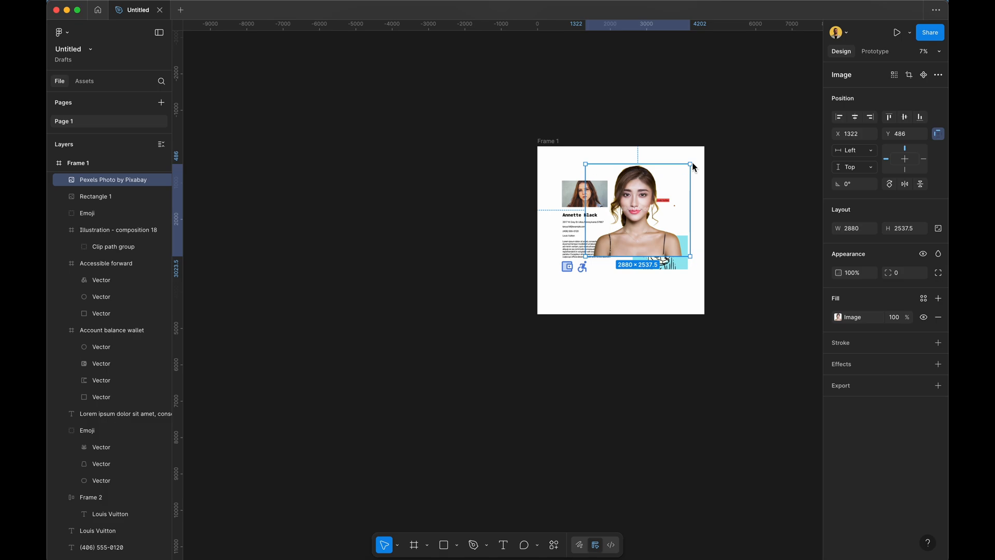
drag(693, 166, 621, 226)
Delete the red-haired portrait and move the cutout up into its spot.
scroll(618, 254, up, 5)
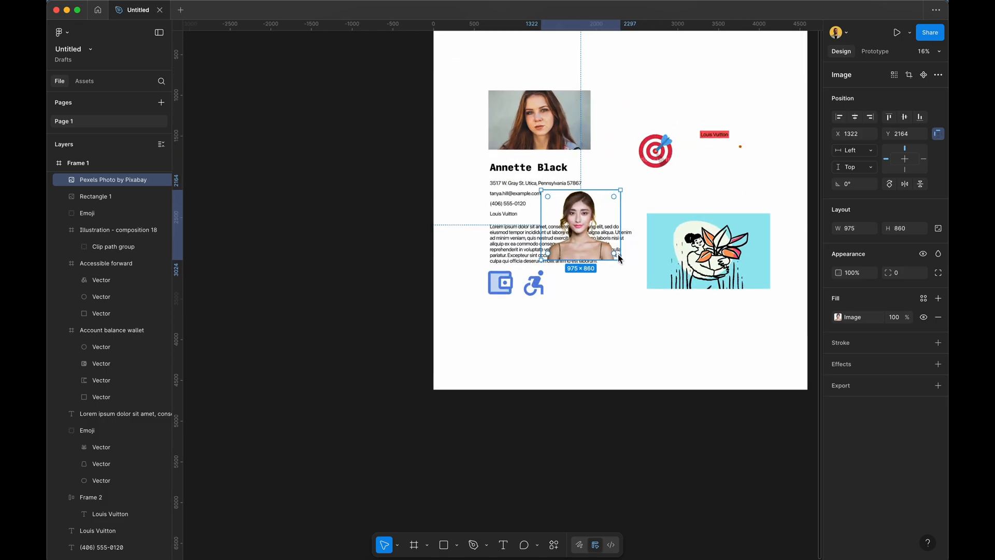
scroll(618, 253, up, 5)
click(399, 244)
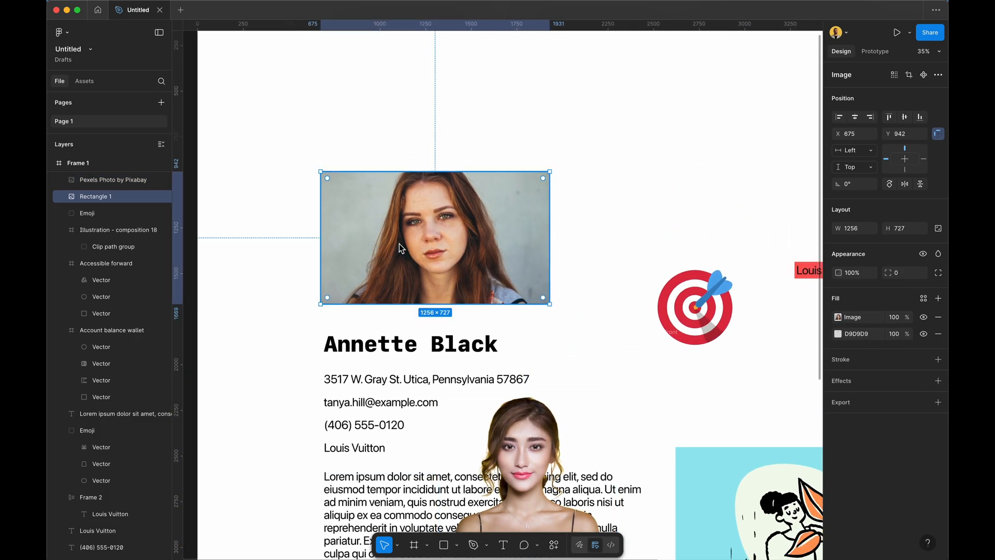
key(Delete)
drag(523, 464, 399, 234)
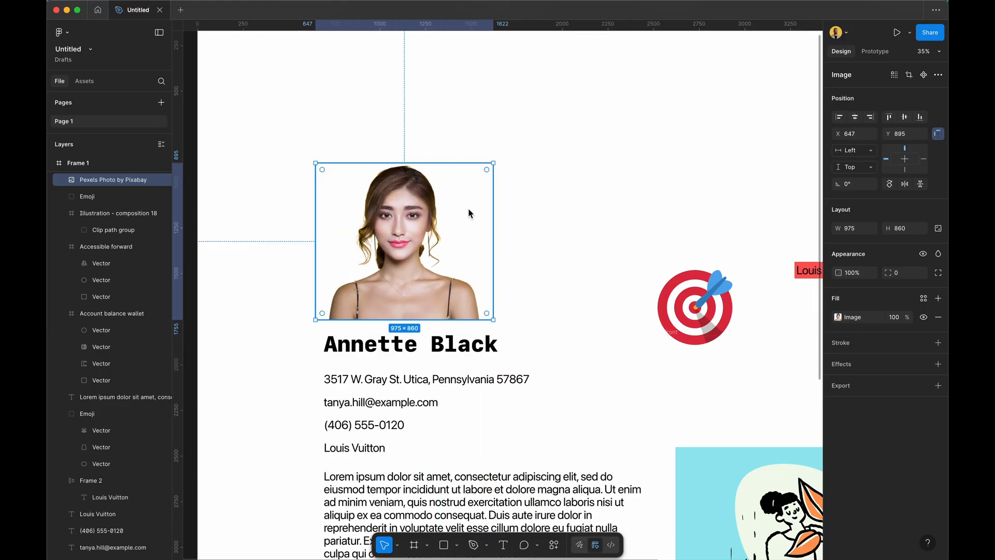
click(600, 155)
Delete the target emoji, plant illustration and red Louis Vuitton label together.
scroll(599, 156, down, 5)
drag(645, 175, 777, 381)
key(Delete)
click(520, 327)
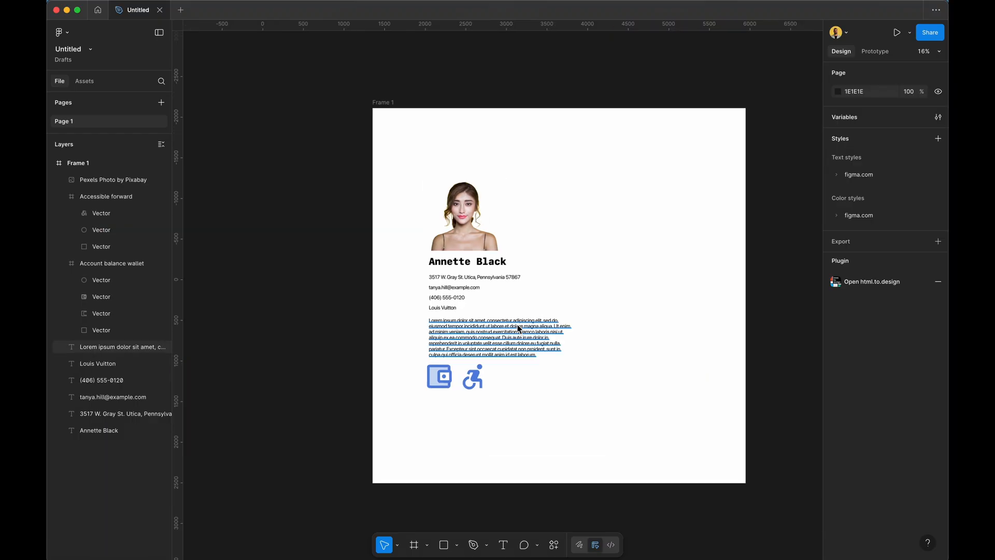
scroll(518, 328, up, 5)
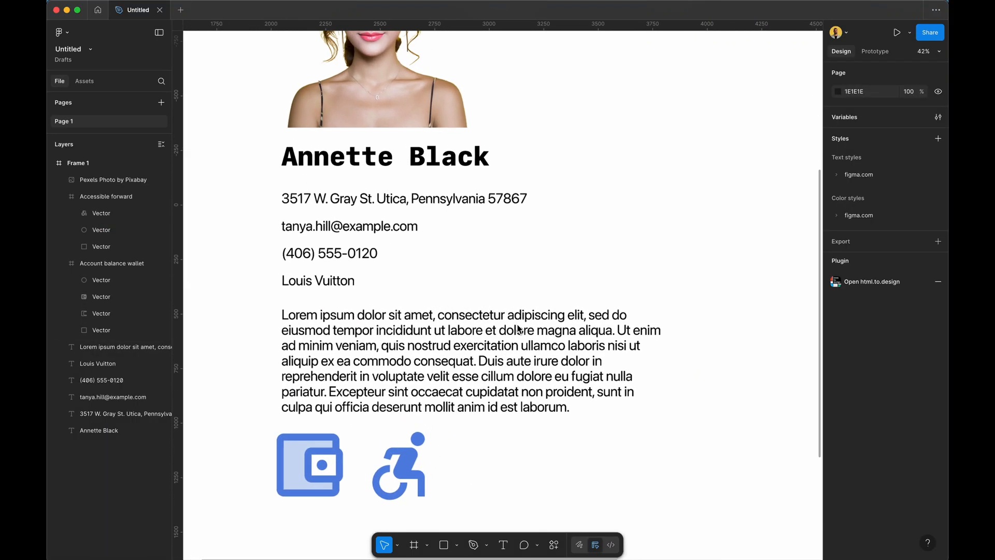
click(554, 544)
text(lorem)
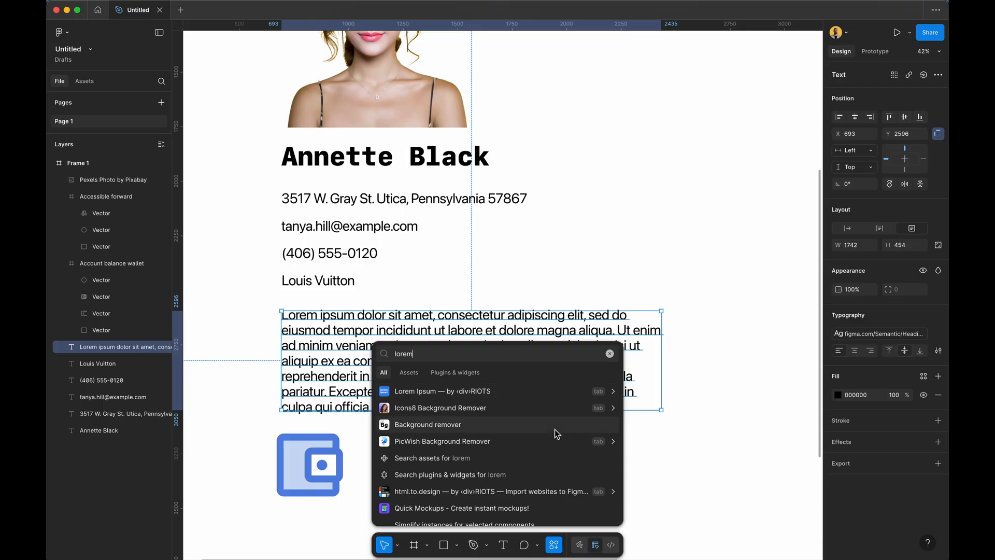
click(485, 397)
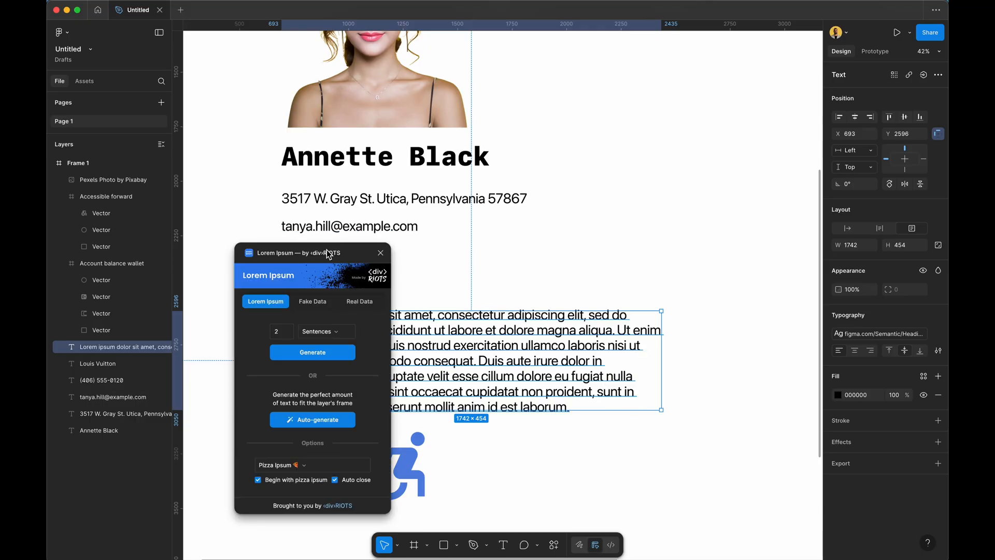
drag(328, 253, 728, 119)
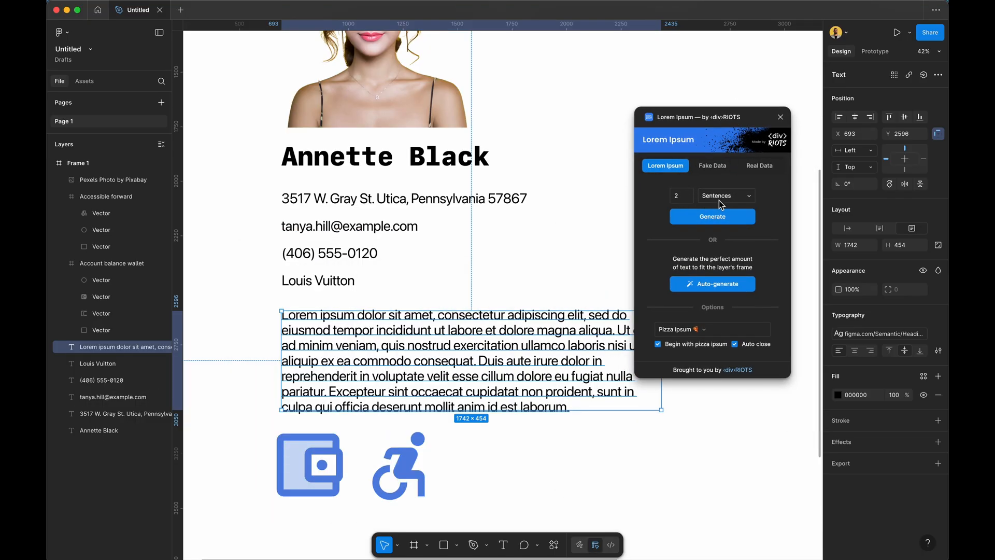
click(721, 195)
click(721, 211)
click(694, 336)
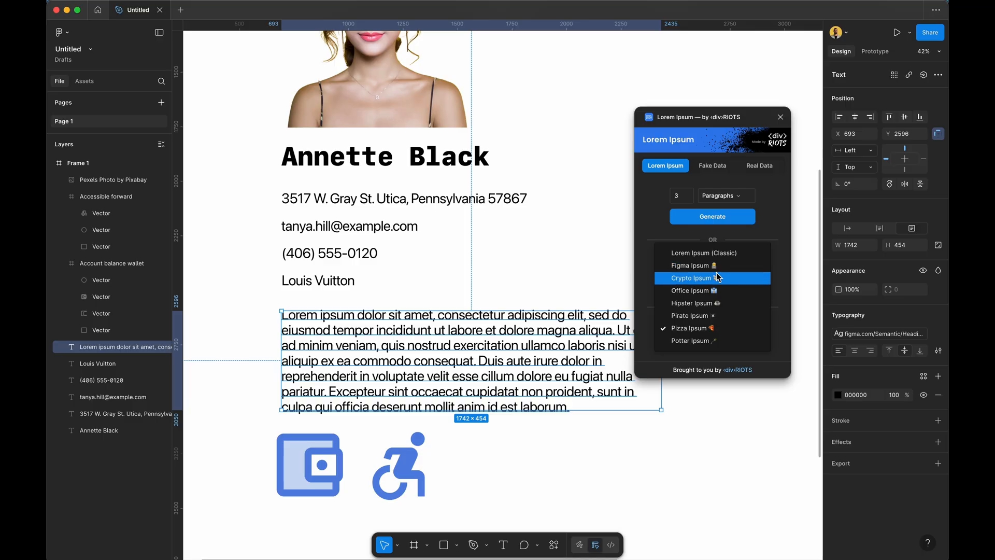
click(701, 329)
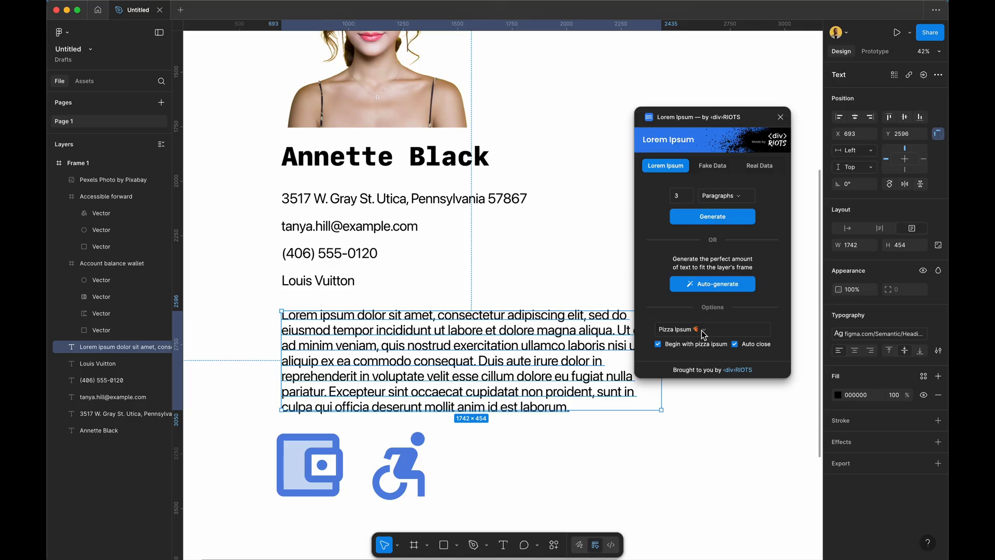
click(710, 217)
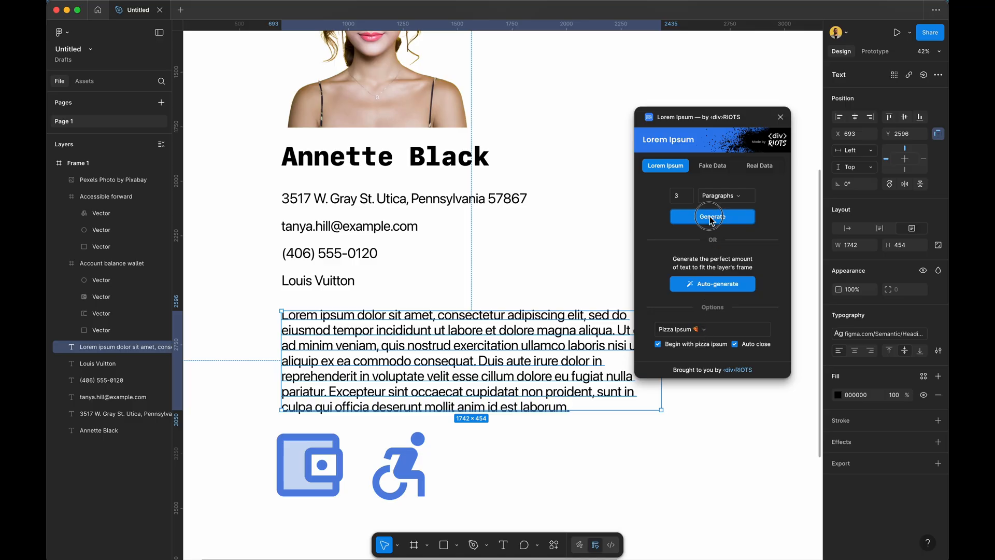
scroll(518, 253, down, 5)
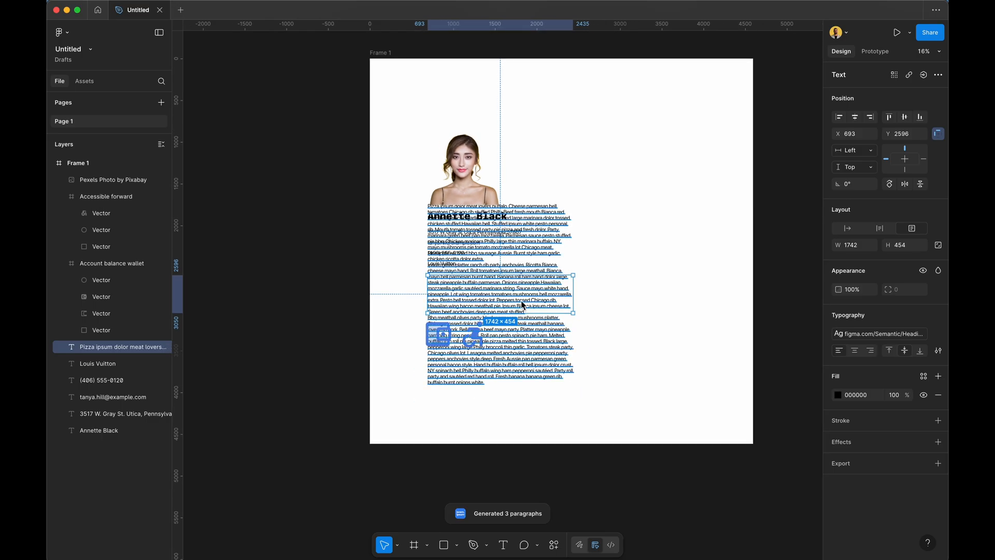
drag(520, 255, 649, 277)
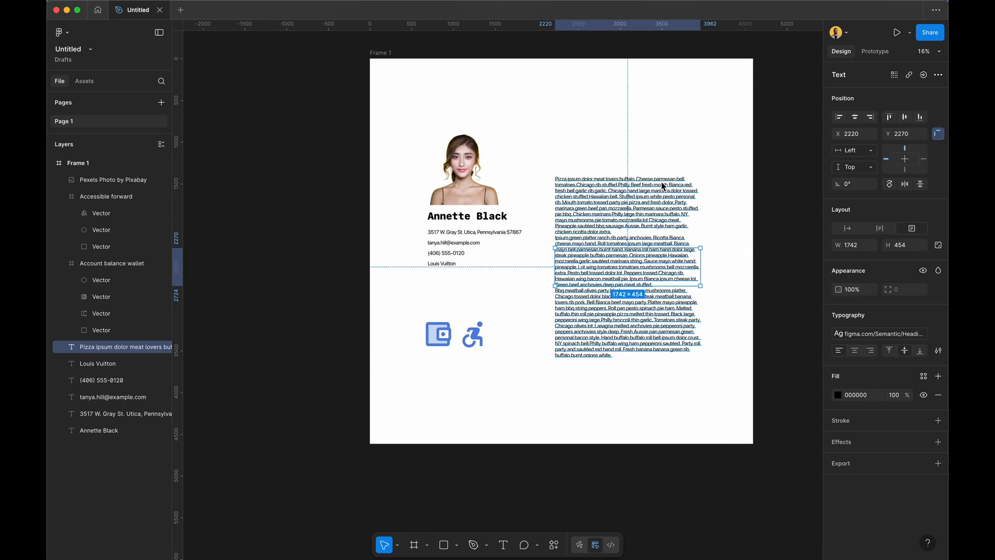
click(626, 140)
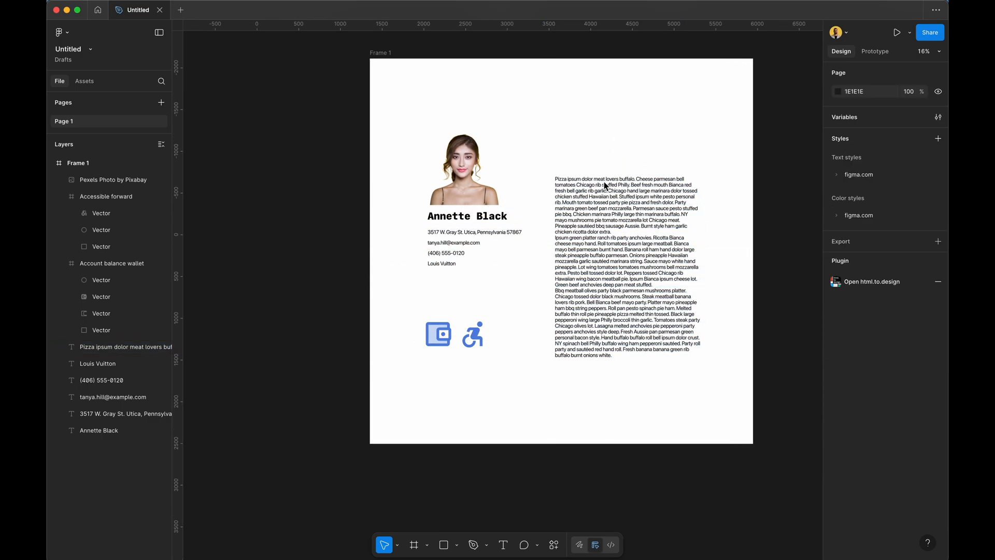
click(607, 241)
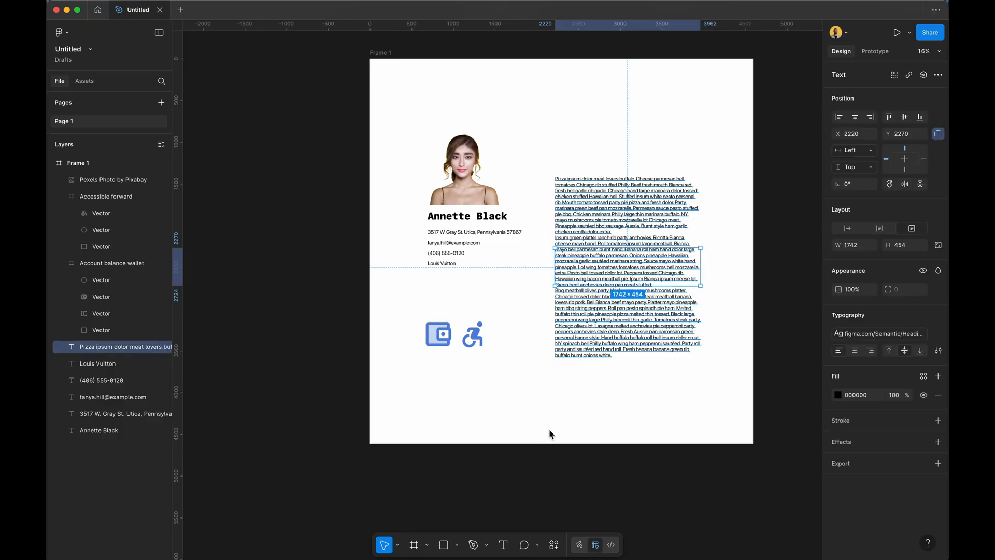
scroll(530, 412, up, 5)
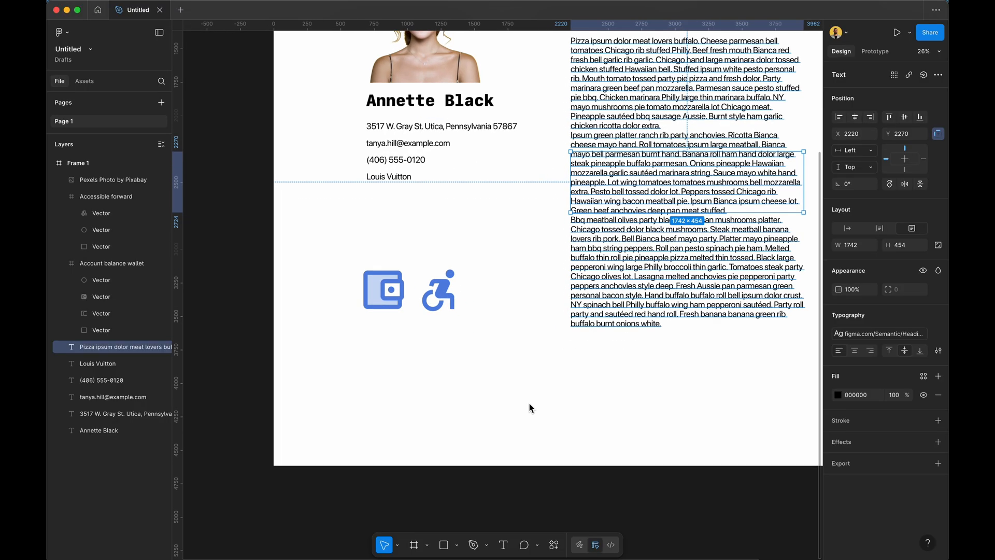
key(super+z)
key(super+z)
key(super+z)
key(super+z)
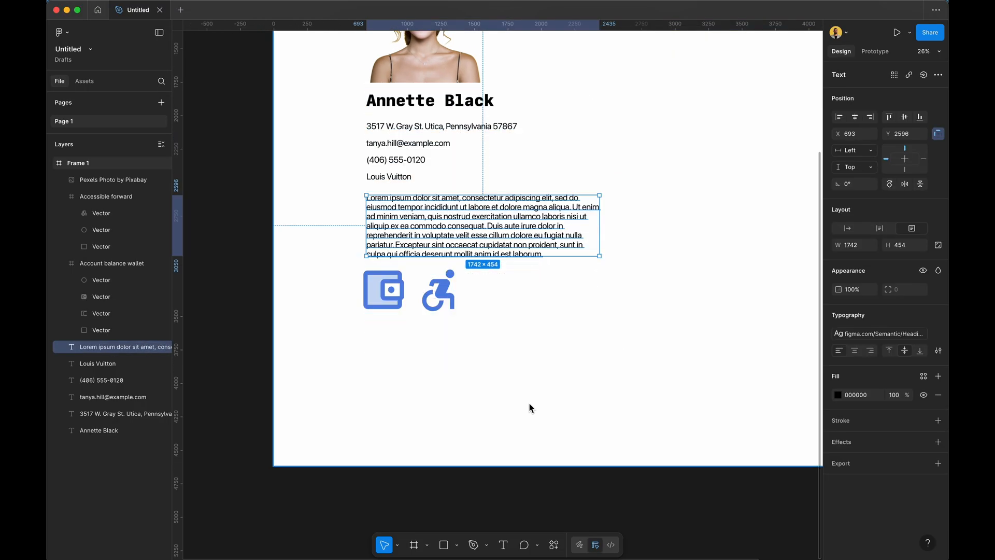
click(617, 398)
scroll(548, 353, up, 5)
scroll(548, 353, right, 4)
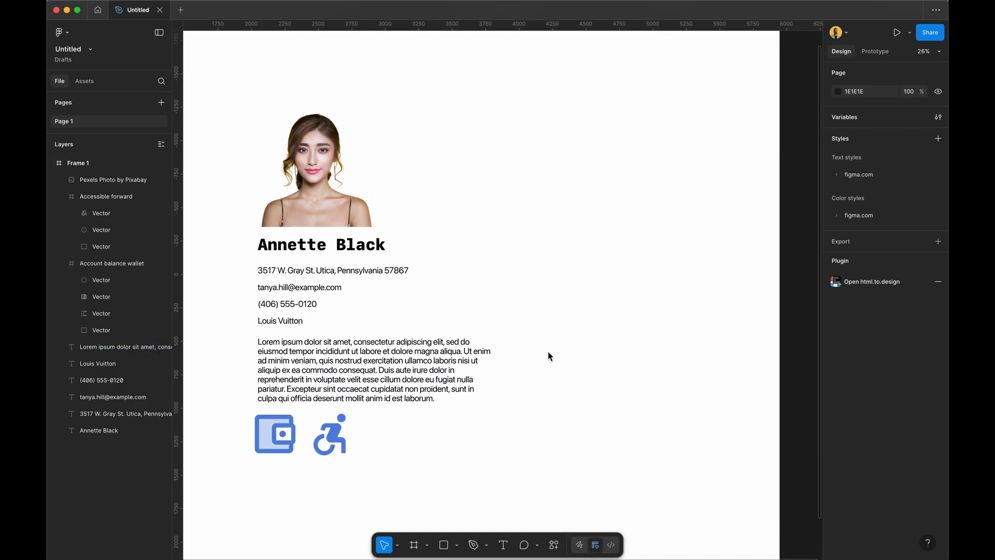
click(554, 544)
Launch the Blobs plugin, insert a more complex grey blob, and move it to the card's top right.
text(b)
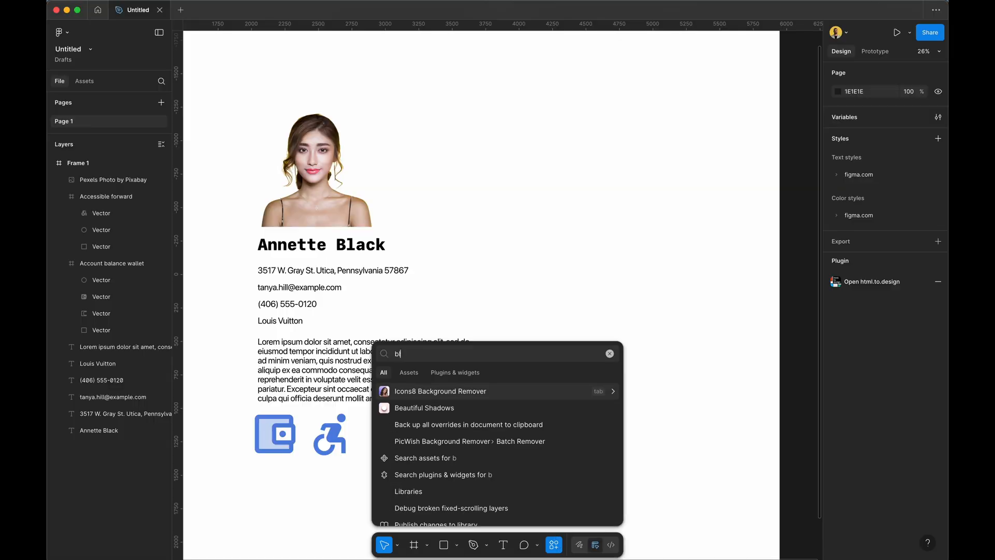
text(lob)
key(Return)
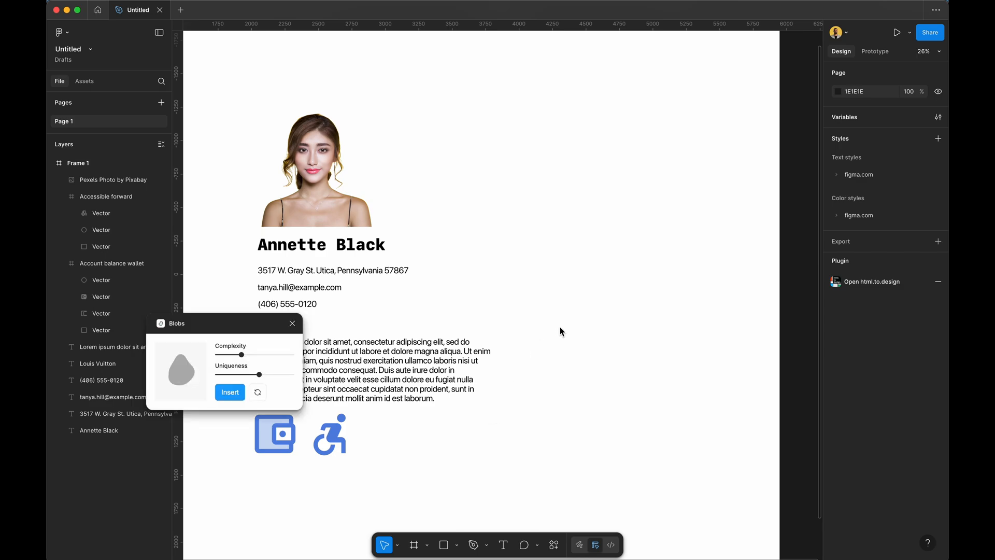
drag(246, 324, 424, 165)
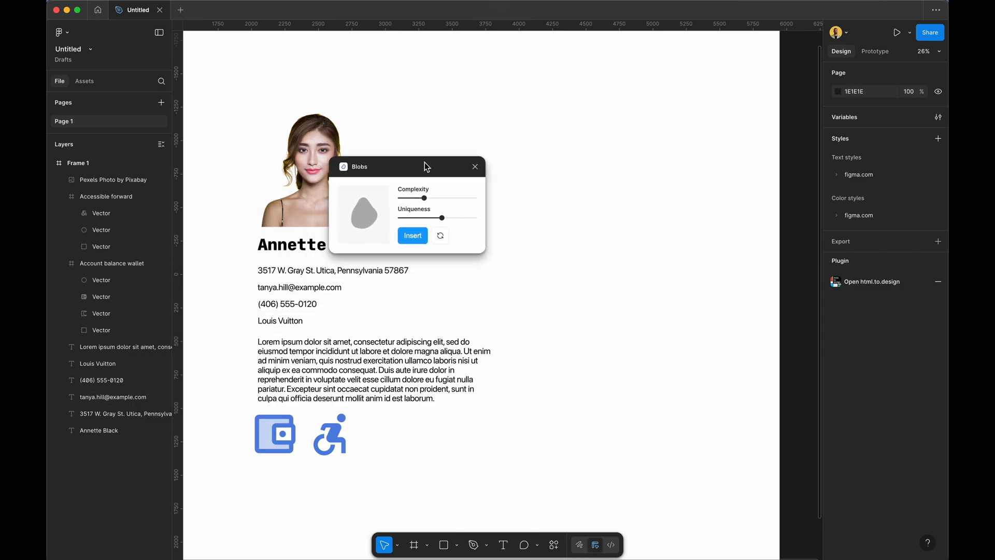
drag(424, 201, 477, 221)
click(412, 235)
drag(534, 303, 664, 249)
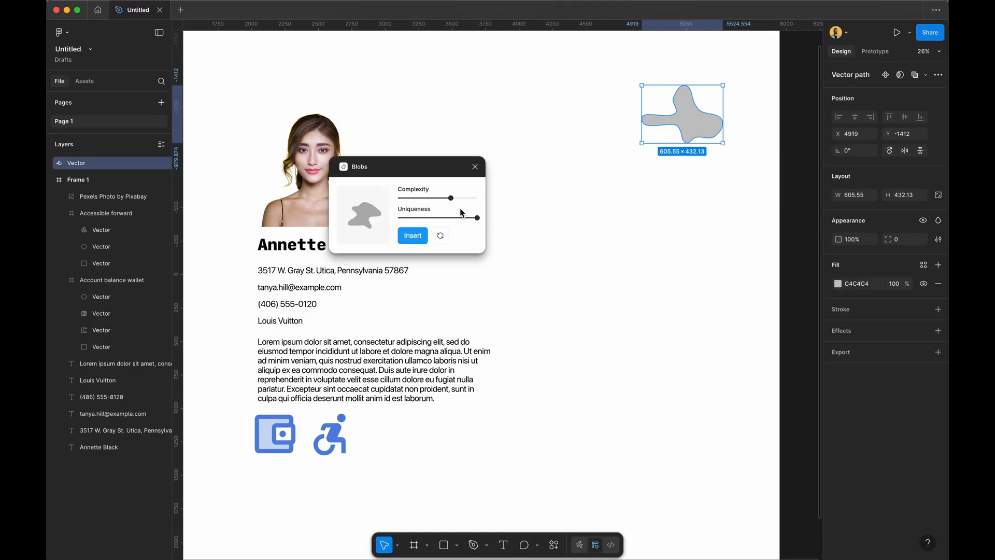
Insert a simpler, rounder blob right of the body text and close Blobs.
drag(451, 197, 435, 202)
click(424, 217)
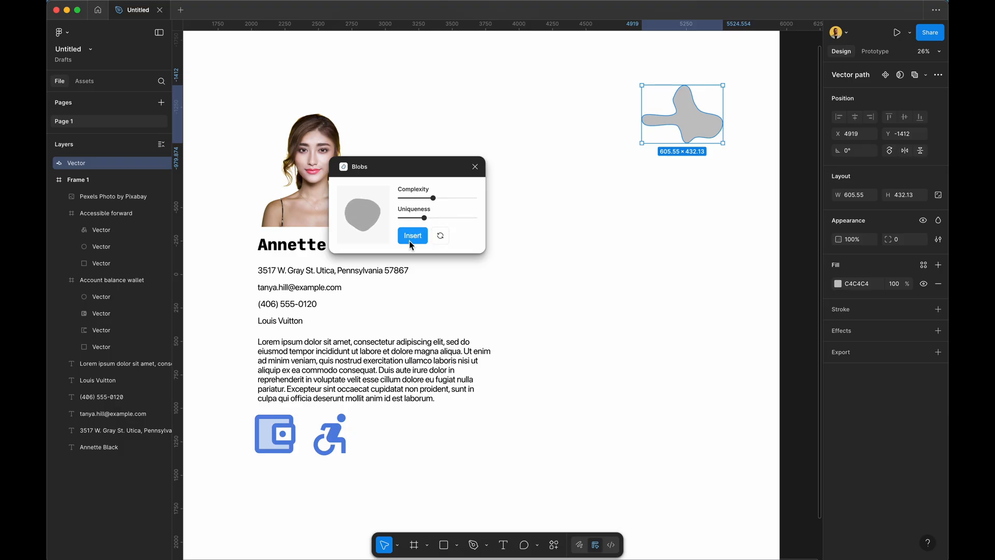
click(412, 236)
drag(508, 297, 612, 297)
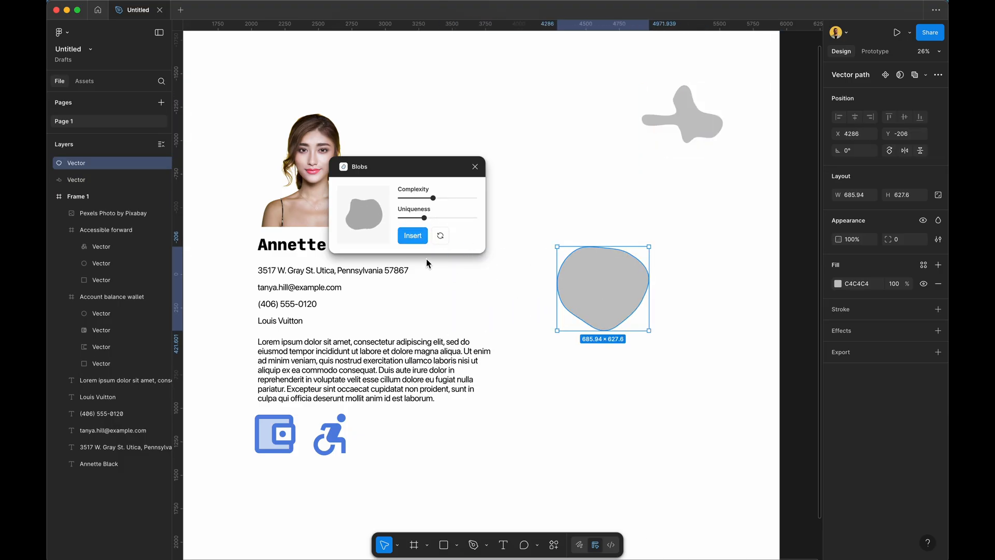
key(Tab)
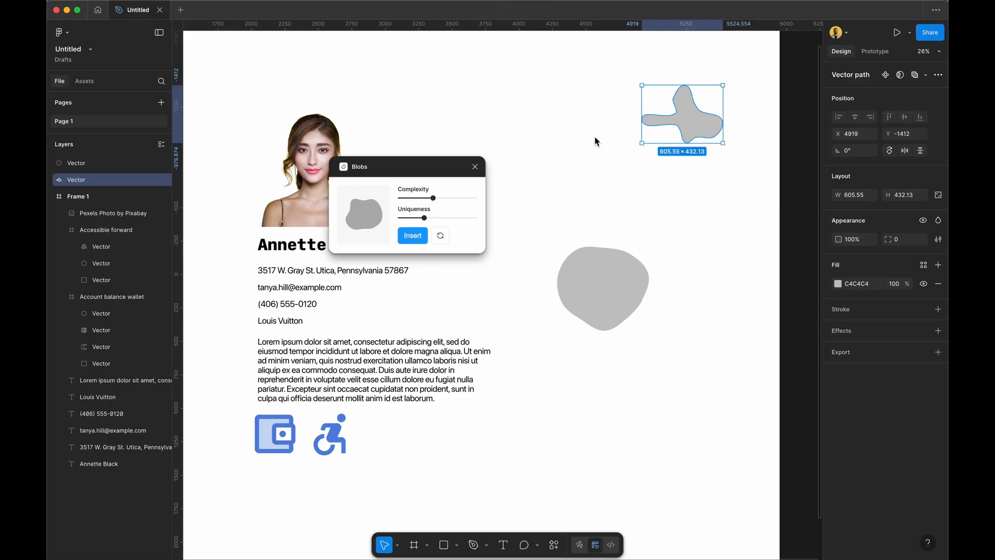
click(474, 166)
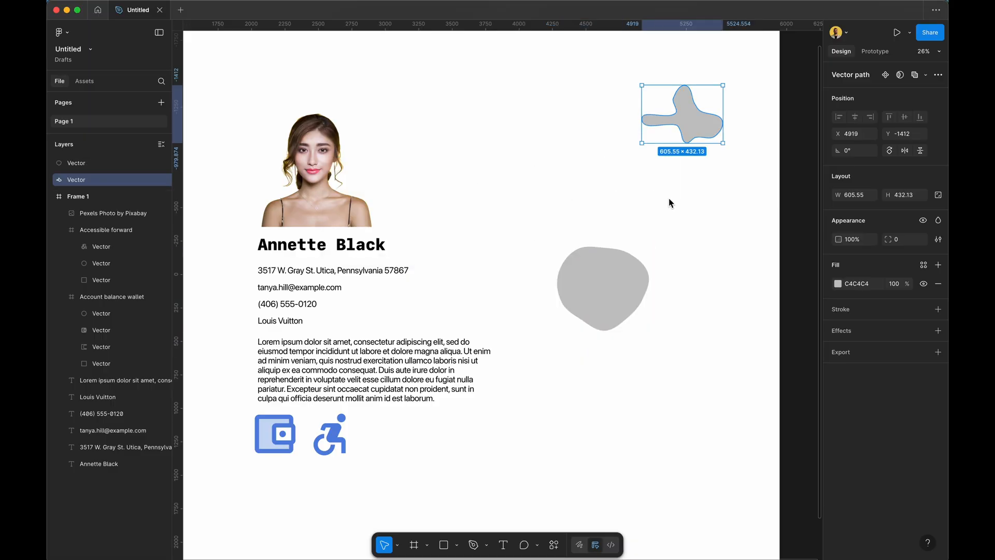
Give the upper-right blob a linear gradient fill from light green 8DF957 to pale blue.
click(836, 286)
click(784, 325)
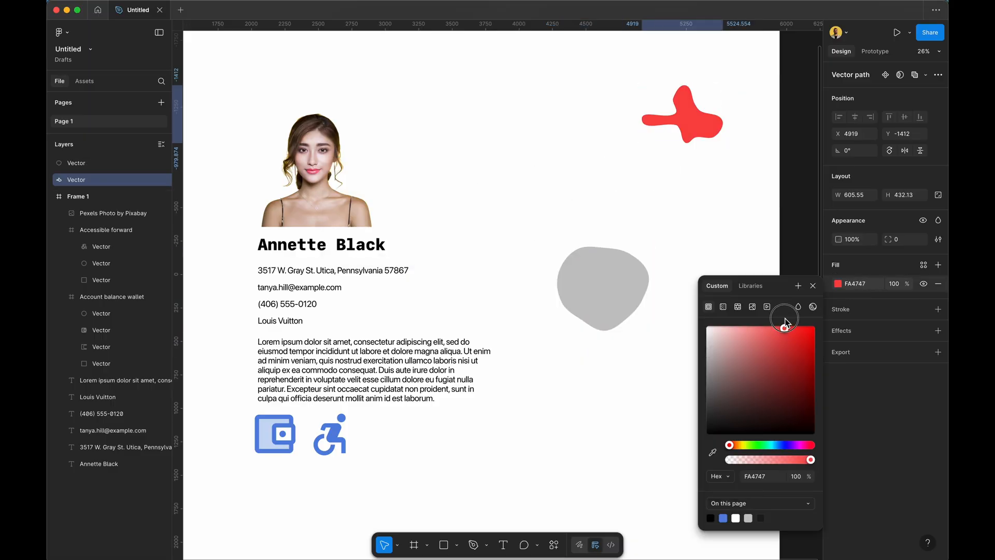
click(753, 446)
drag(785, 386, 778, 337)
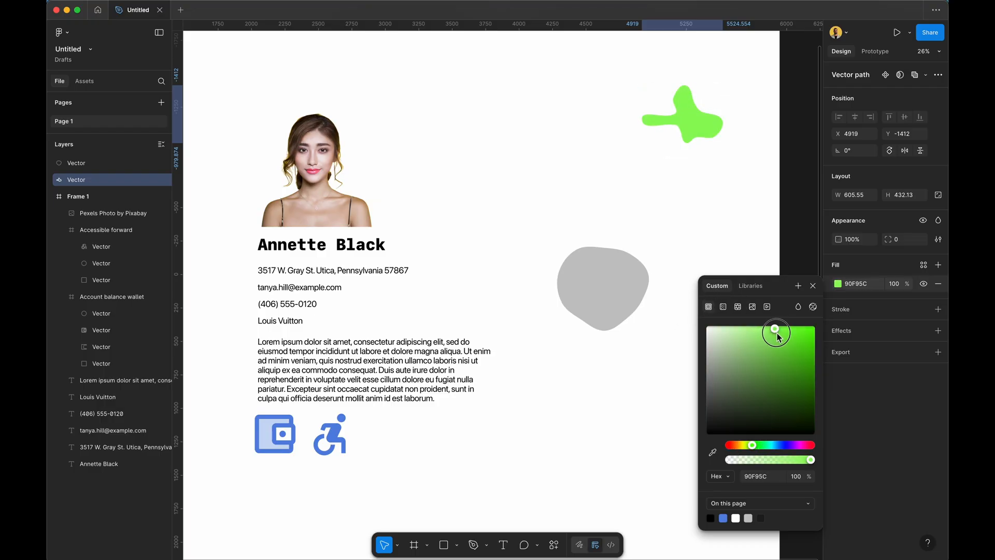
click(721, 307)
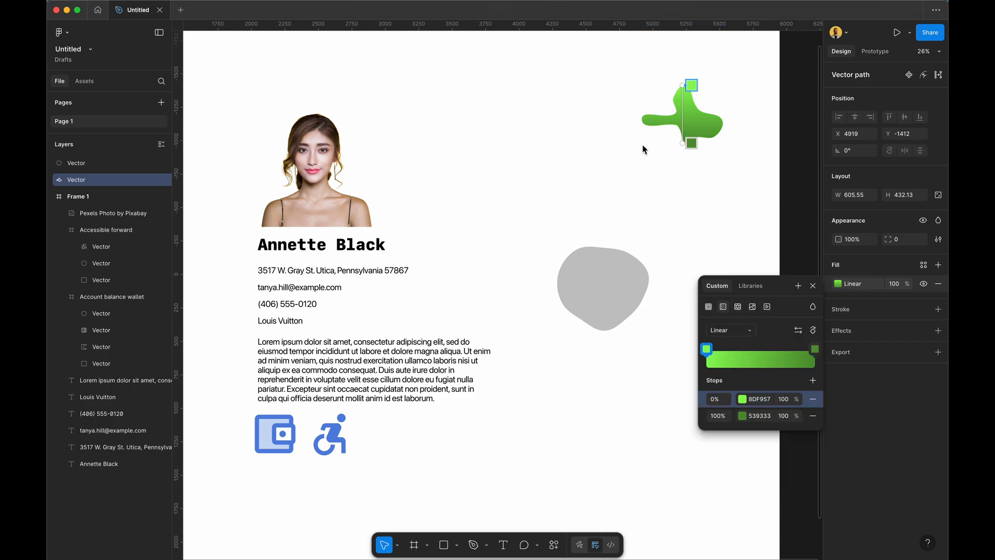
click(814, 350)
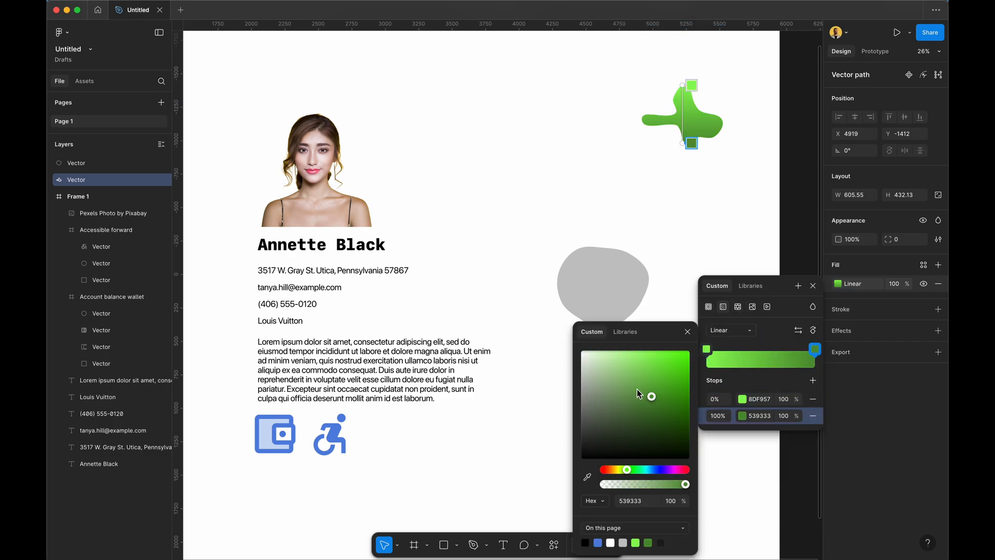
click(657, 469)
drag(655, 389, 621, 304)
key(Escape)
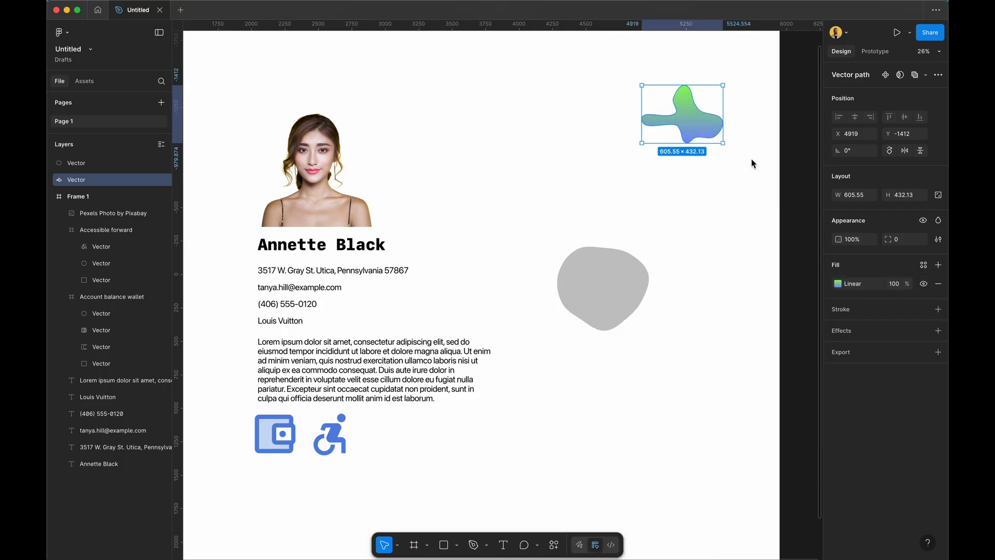
key(Escape)
Enlarge the gradient blob and move it into Frame 1's top-right corner.
click(598, 306)
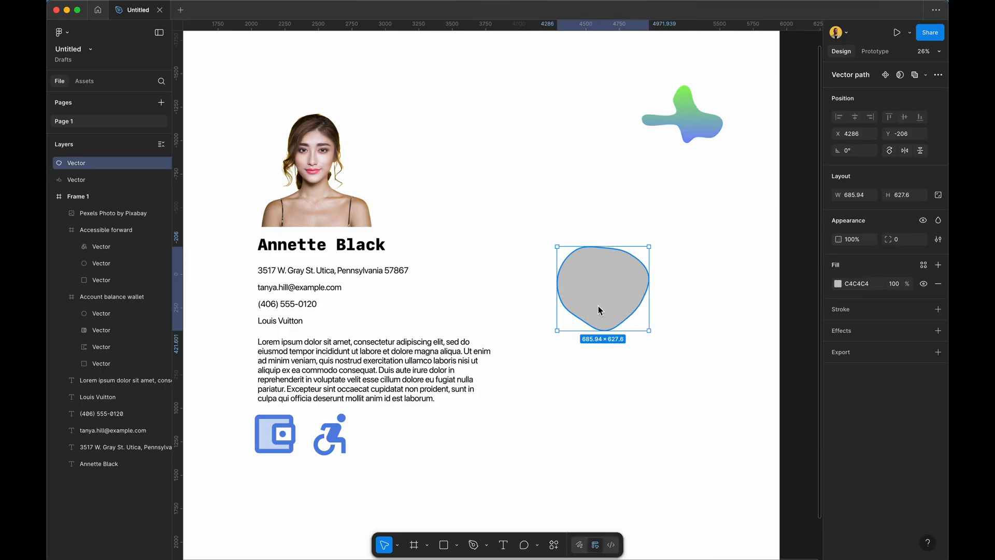
scroll(596, 269, down, 5)
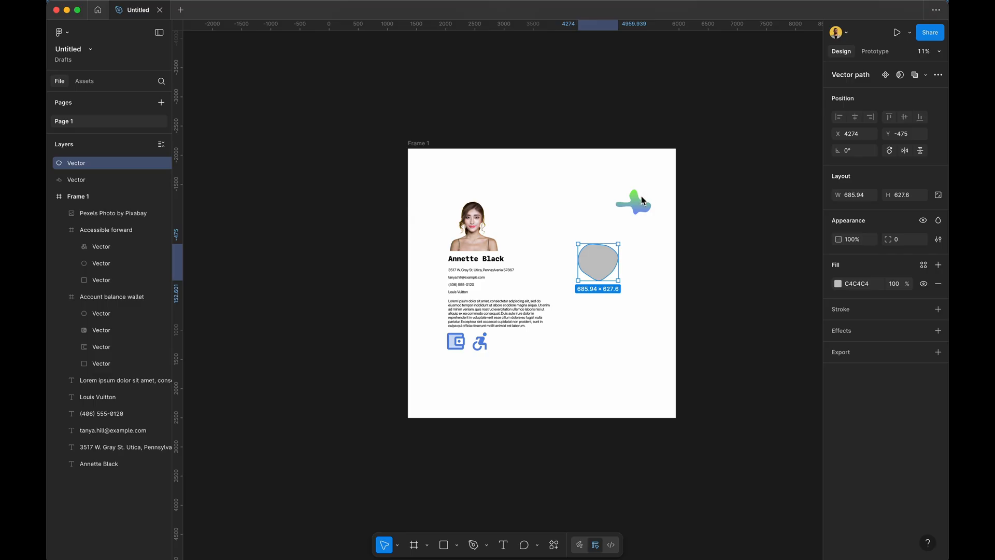
click(638, 206)
drag(653, 195, 723, 64)
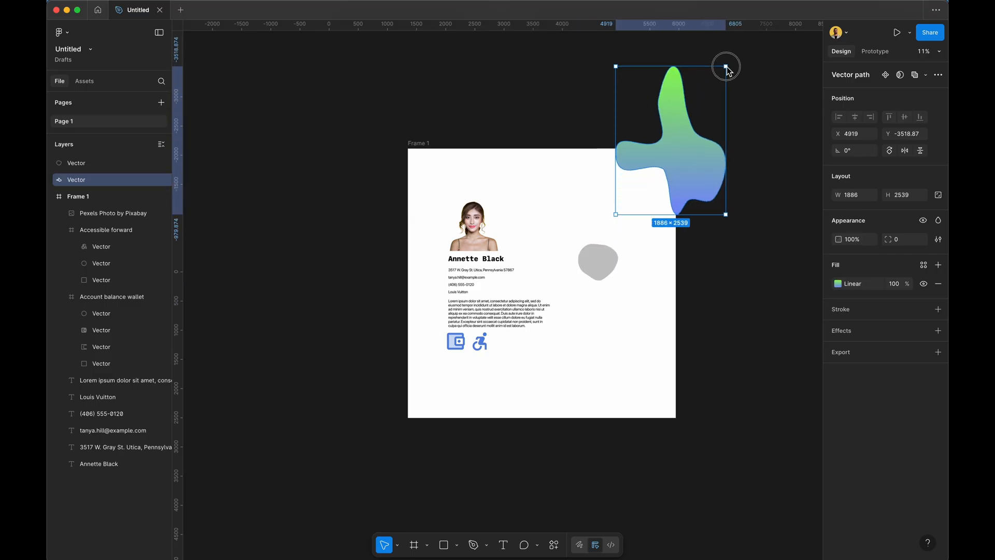
drag(689, 138, 651, 188)
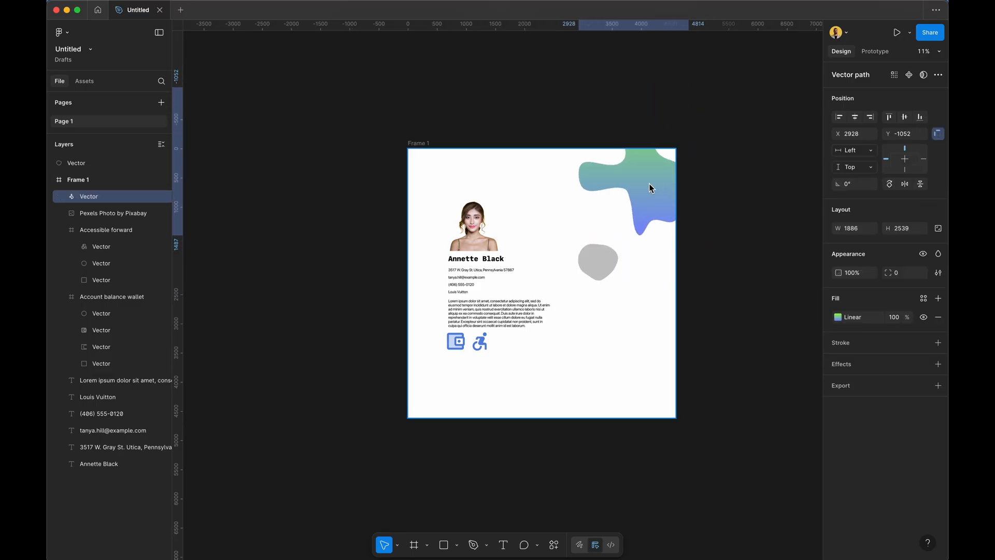
Move the grey blob to the card's lower right and enlarge it to 2808×2507.
click(732, 194)
drag(595, 281, 764, 509)
drag(679, 442, 644, 399)
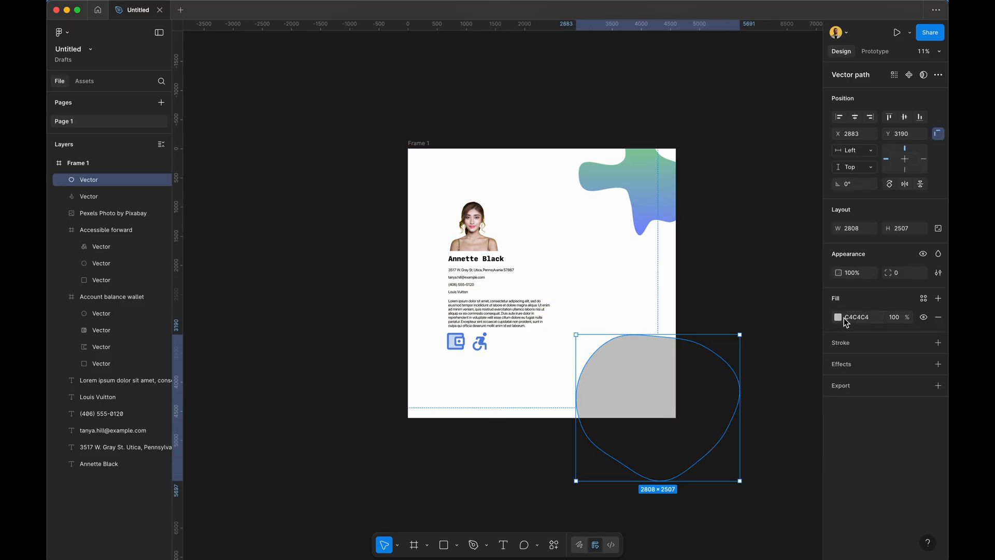
Switch the grey blob's fill to a linear gradient starting at cyan 9EFFFC.
click(793, 294)
click(639, 395)
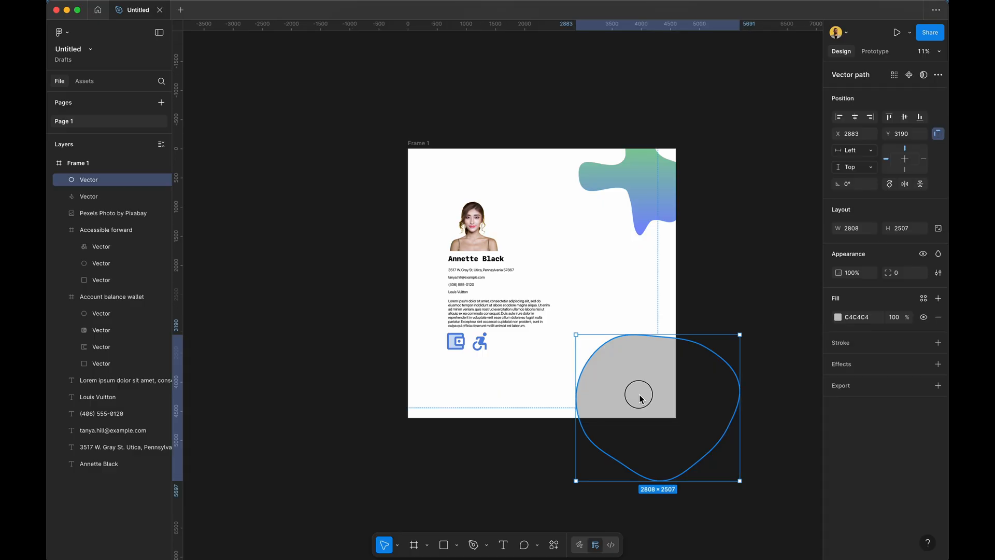
click(837, 317)
click(723, 331)
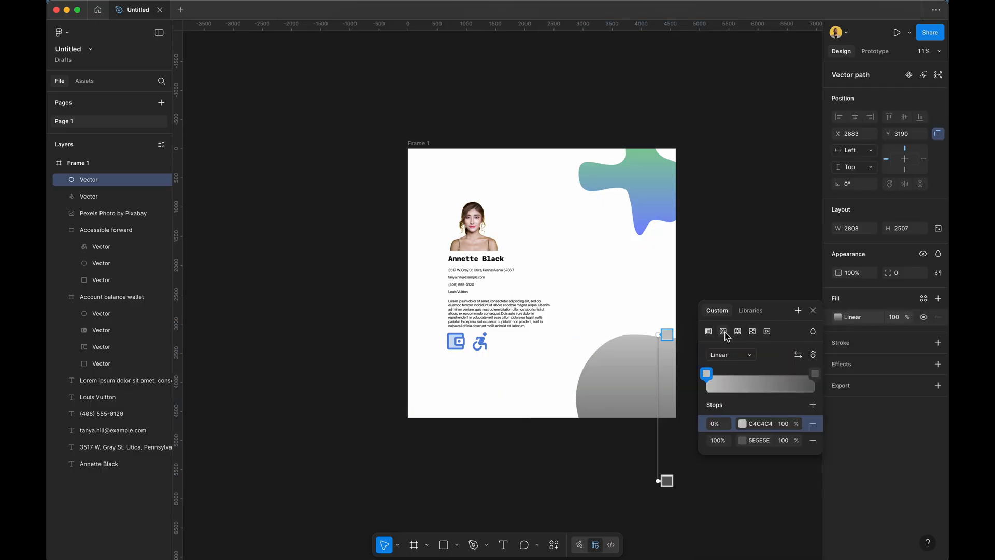
click(705, 376)
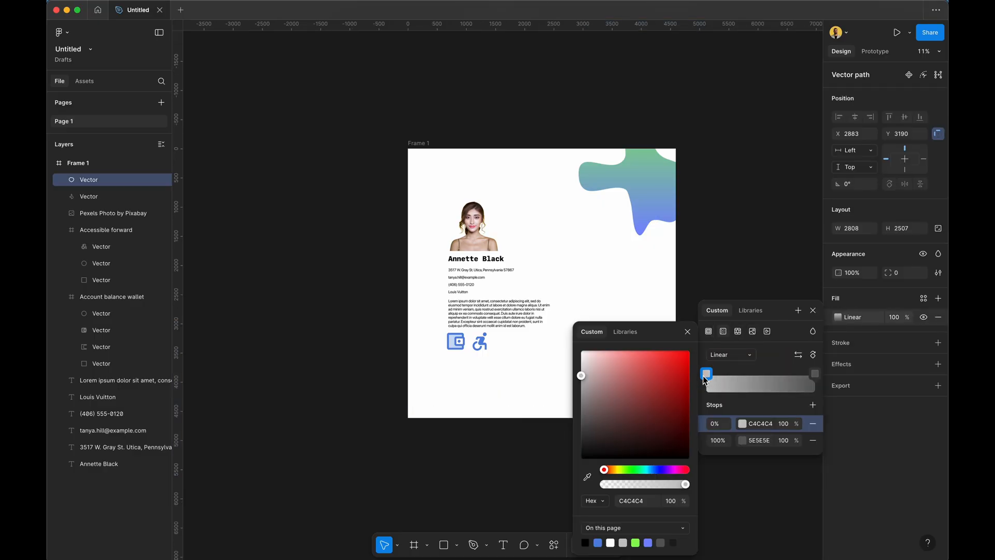
click(622, 353)
drag(641, 468, 646, 475)
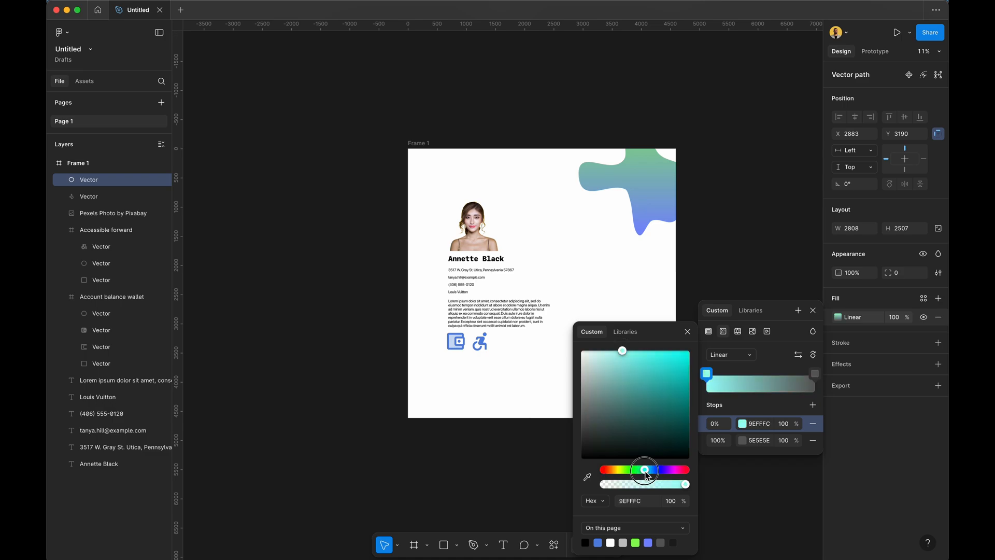
click(625, 285)
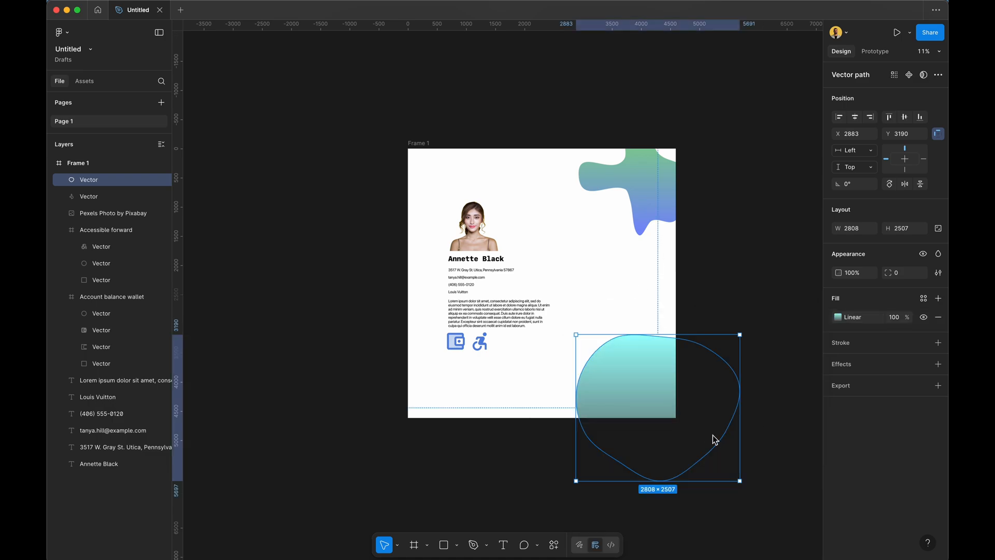
Set the gradient's end stop to light blue 91A1FF, then nudge the blob slightly down.
click(837, 317)
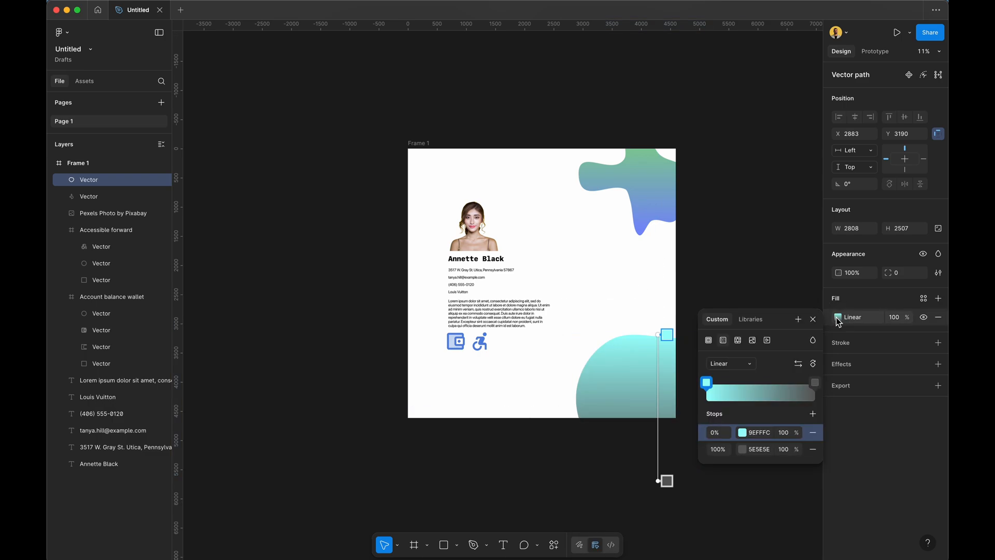
click(815, 385)
click(816, 385)
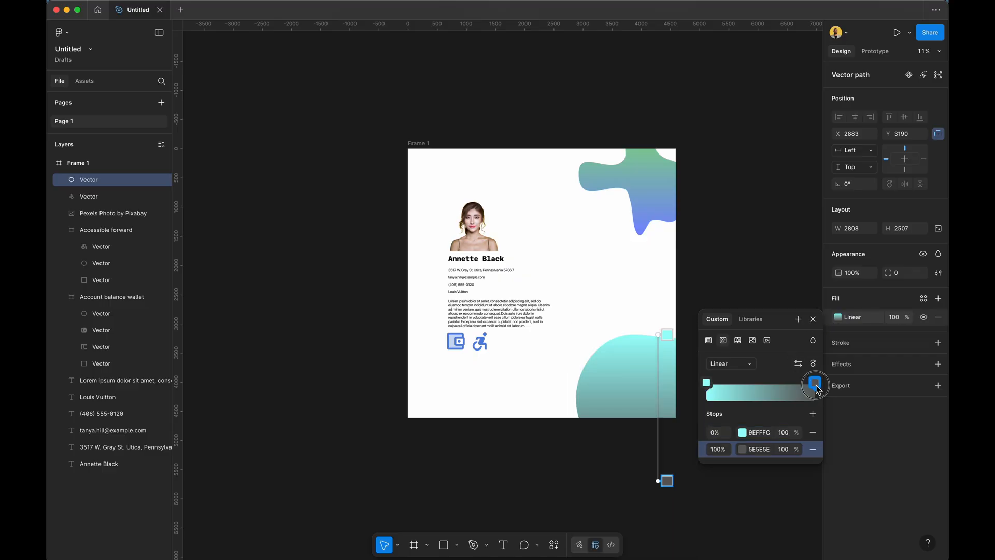
click(815, 384)
click(656, 469)
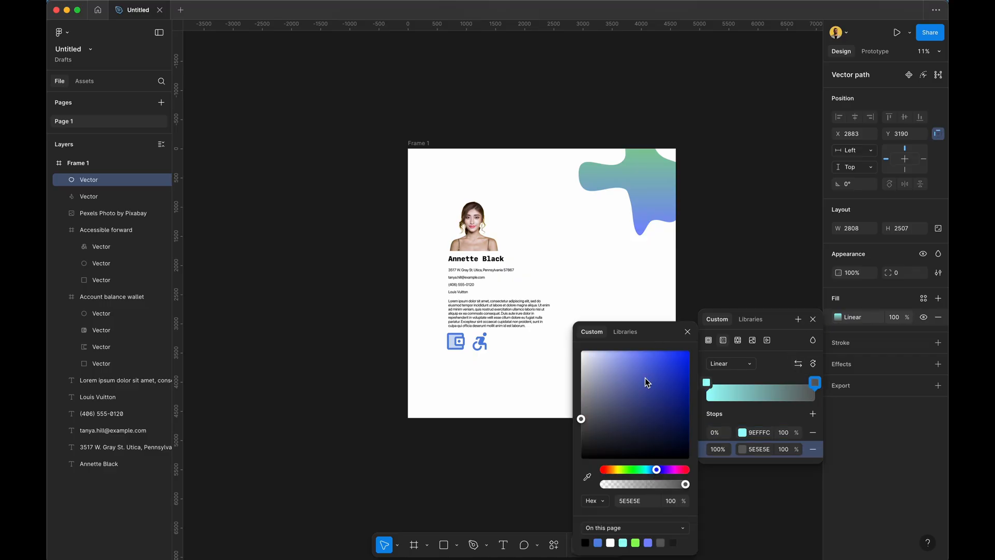
drag(648, 382, 644, 331)
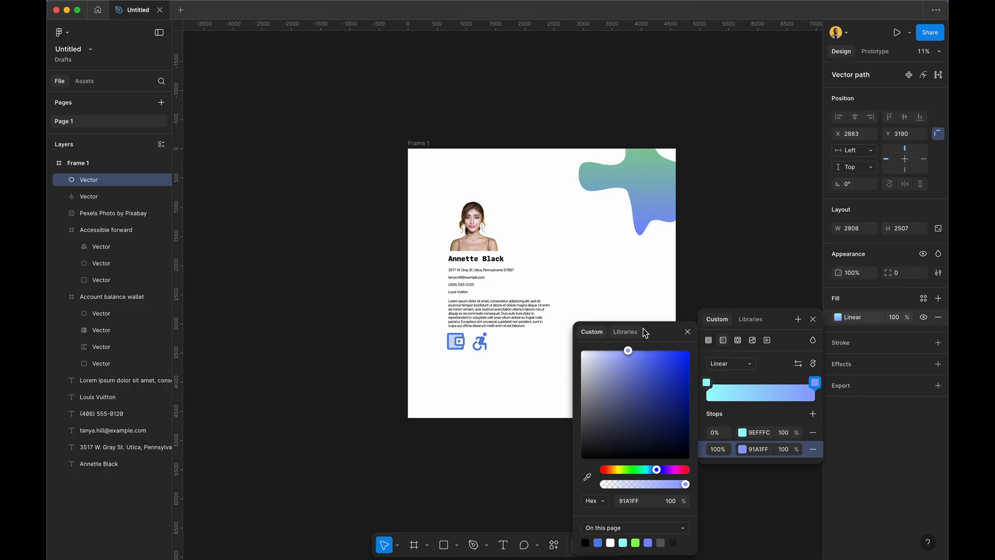
click(687, 332)
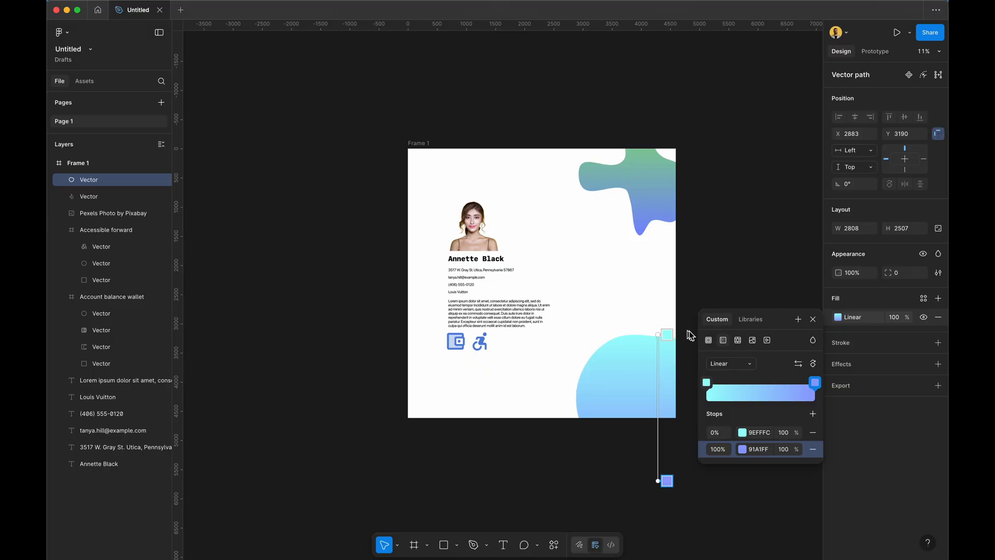
click(812, 319)
click(758, 271)
drag(617, 376, 617, 404)
Move the cyan gradient blob to the card's lower-left corner.
click(607, 177)
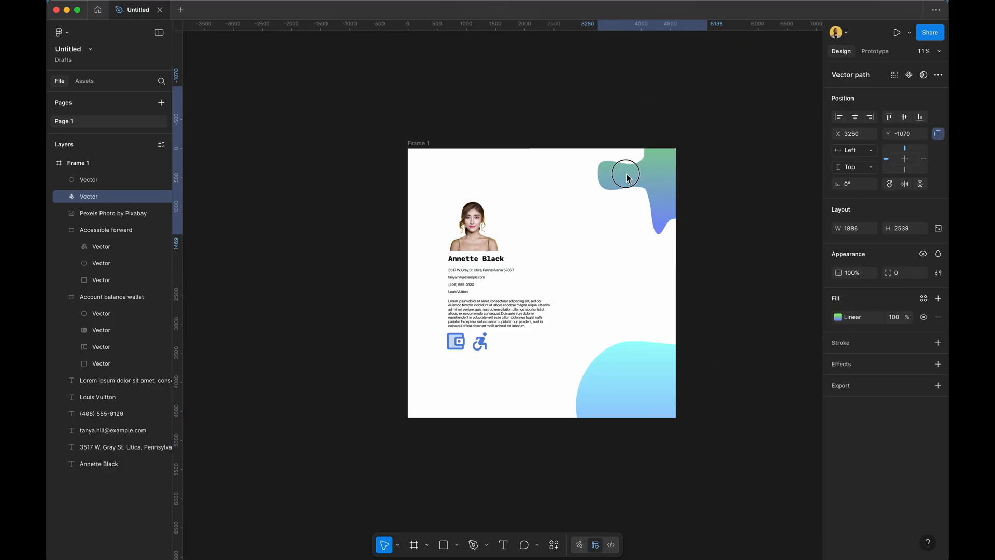
click(579, 138)
scroll(552, 89, down, 1)
scroll(554, 92, up, 5)
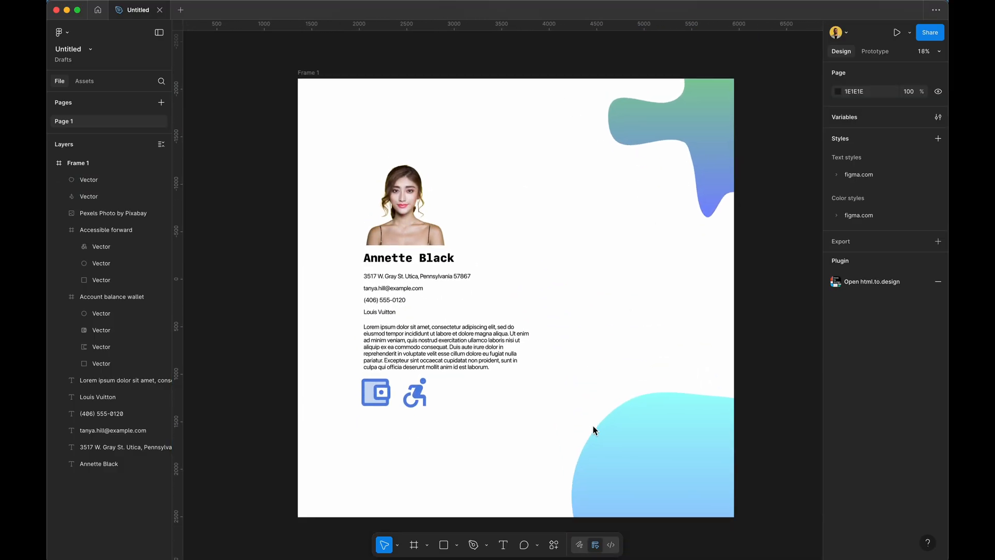
drag(616, 455, 322, 470)
click(575, 337)
Shift the photo and text up and right, and place the wheelchair icon beside the name.
drag(340, 141, 480, 373)
drag(417, 355, 425, 332)
click(413, 404)
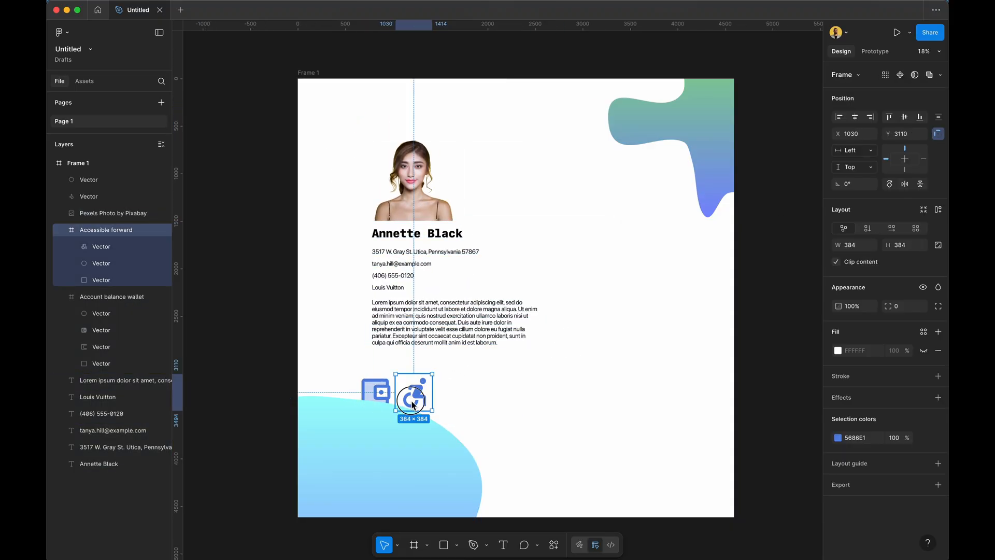
drag(413, 404, 480, 235)
click(601, 275)
Delete the wallet icon.
click(390, 383)
key(Delete)
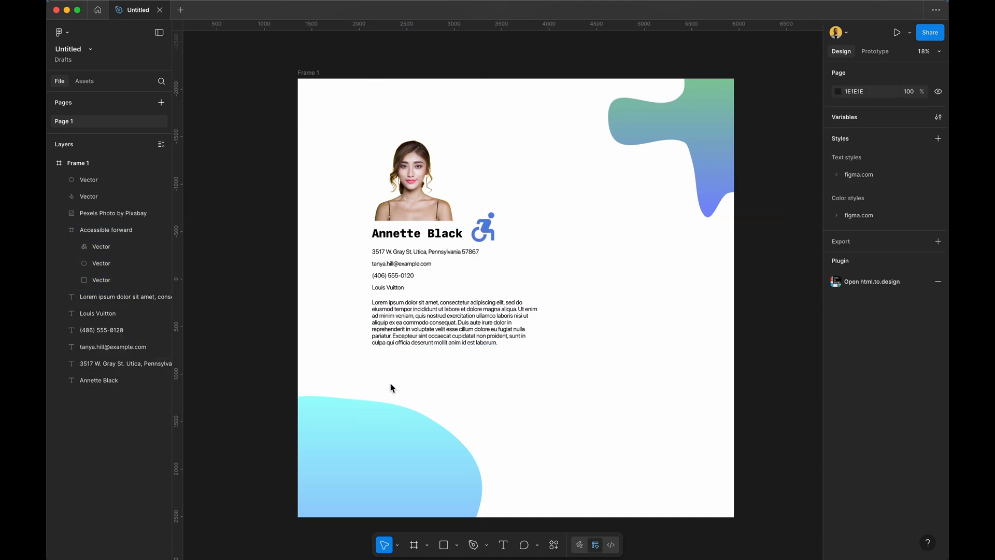
scroll(390, 383, right, 1)
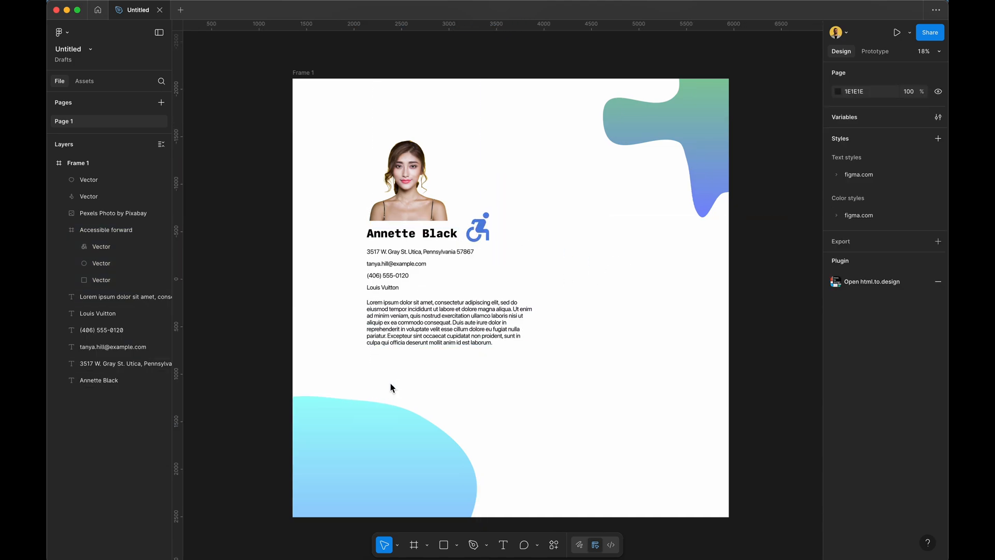